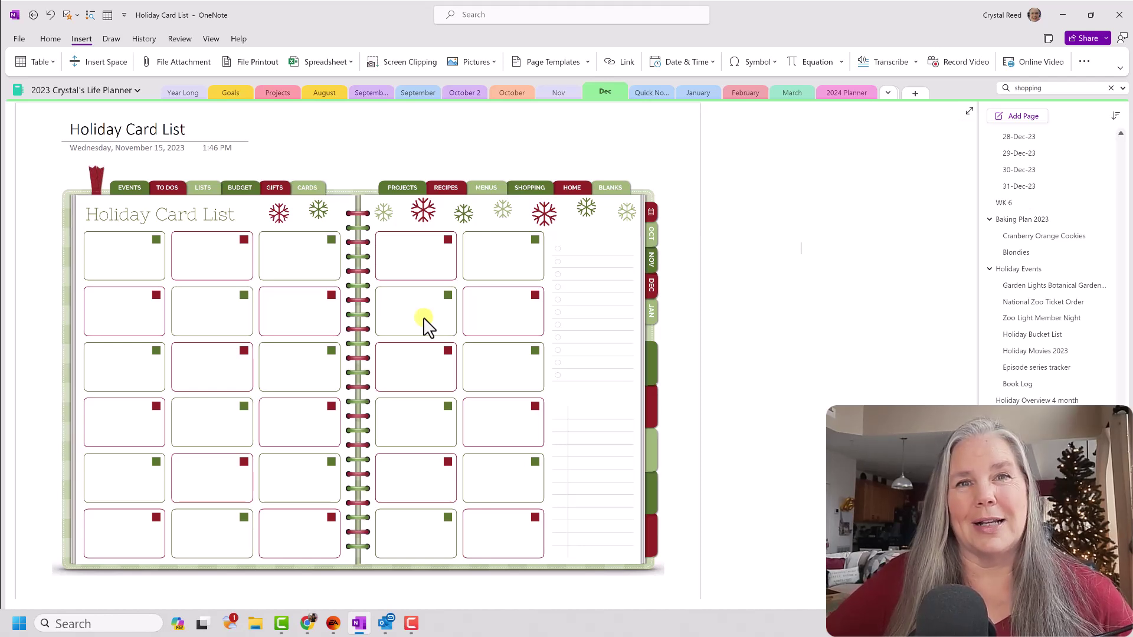
Select the December planner image and drag its sizing handles to enlarge and widen it
scroll(426, 326, down, 3)
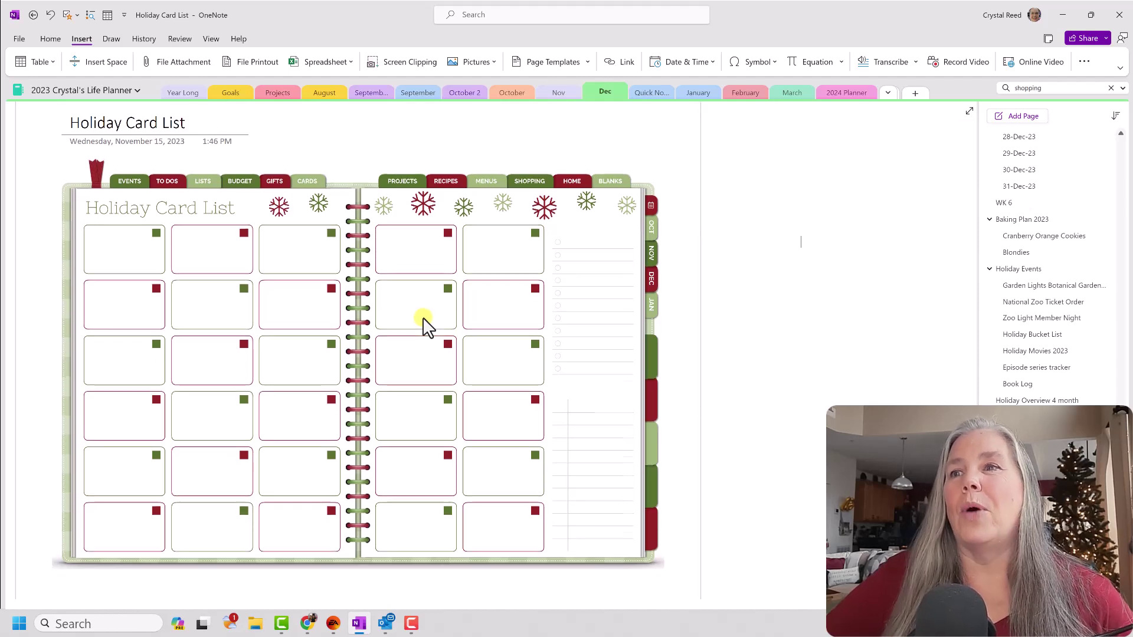
scroll(426, 326, down, 6)
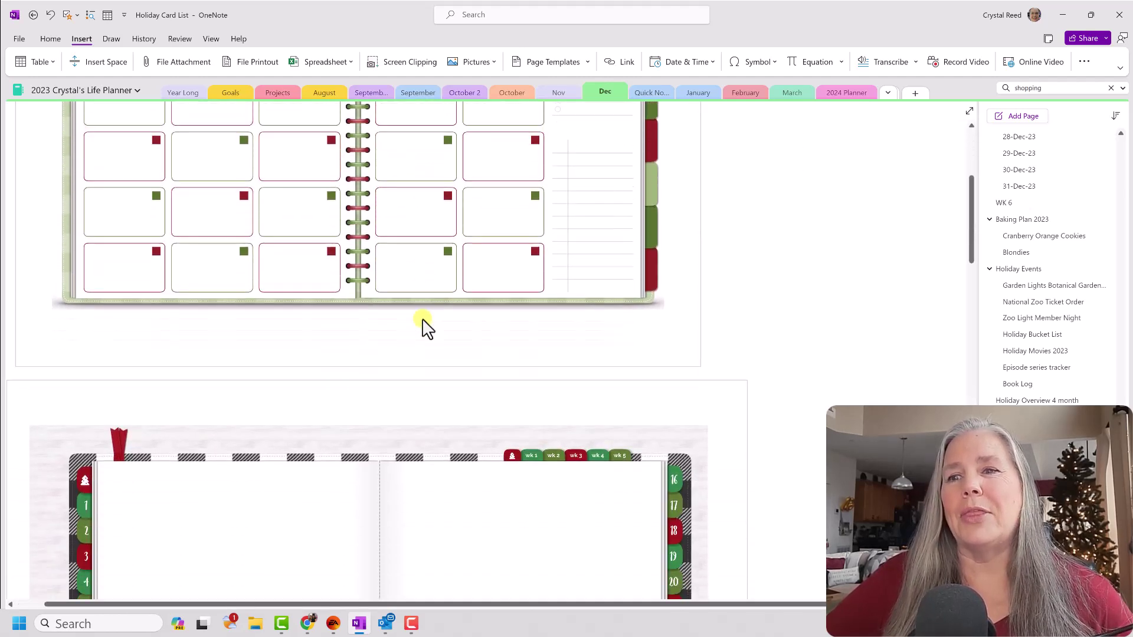
scroll(425, 326, down, 2)
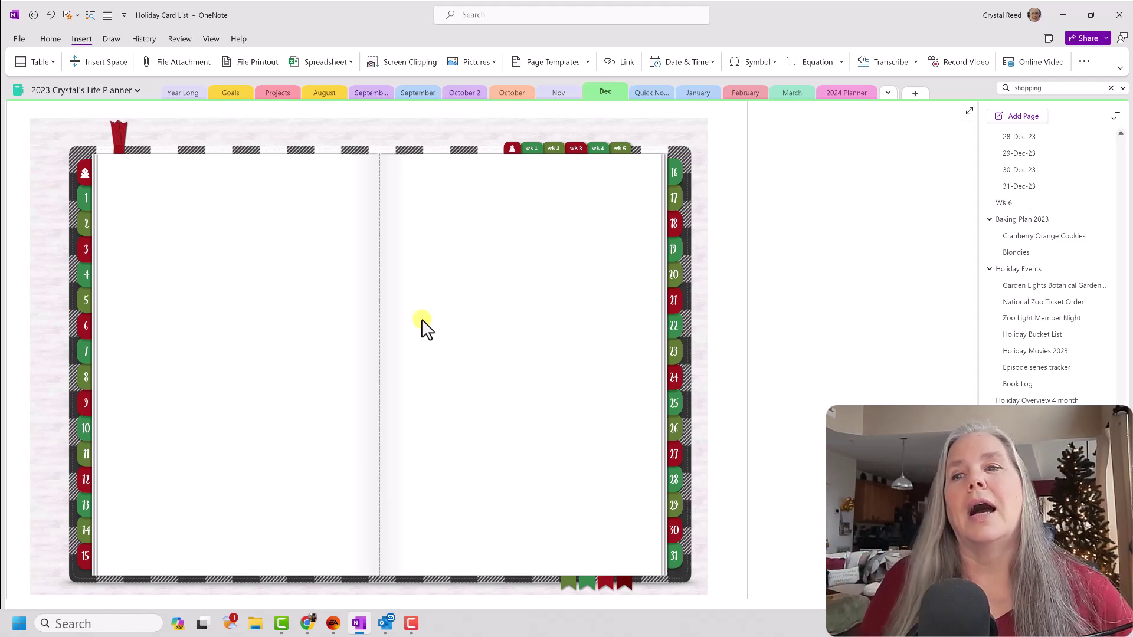
click(500, 317)
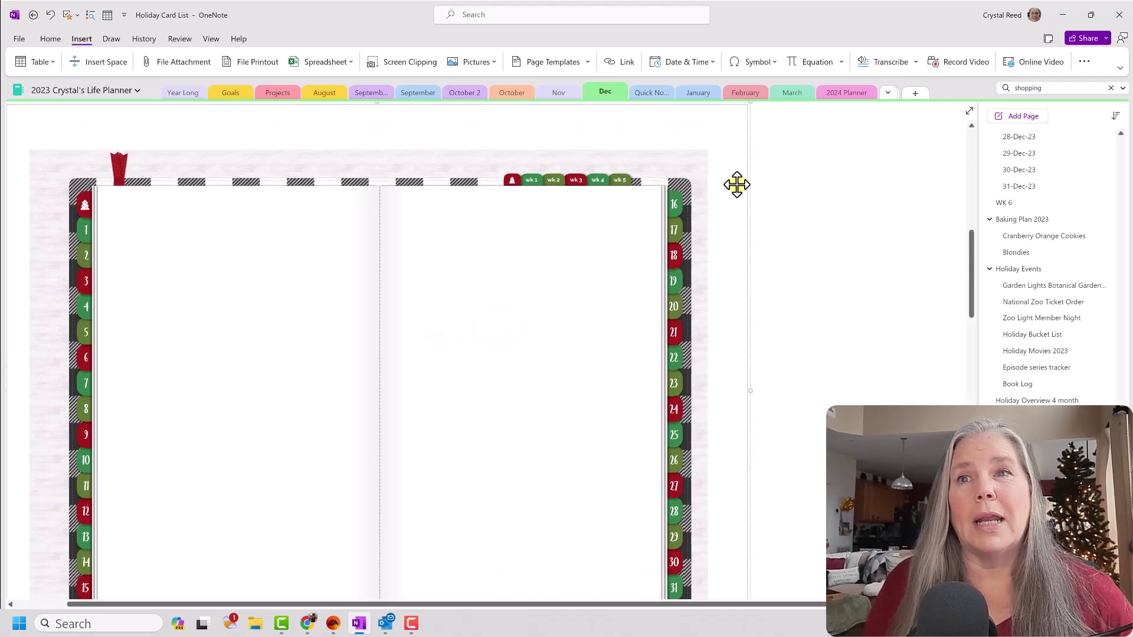
scroll(750, 401, down, 3)
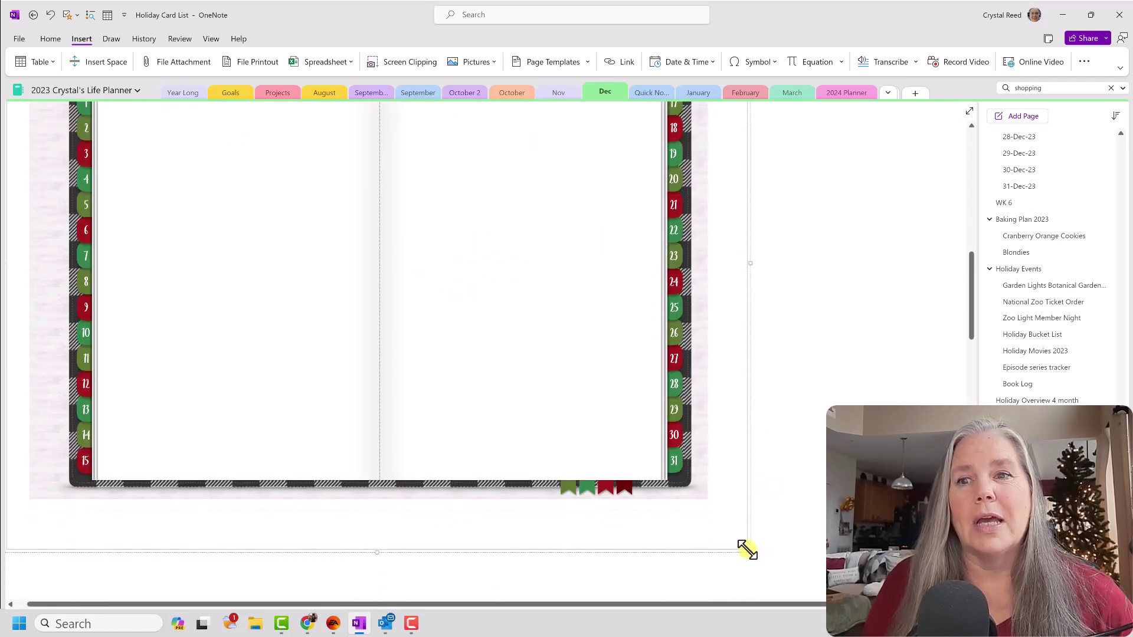
drag(750, 552, 781, 551)
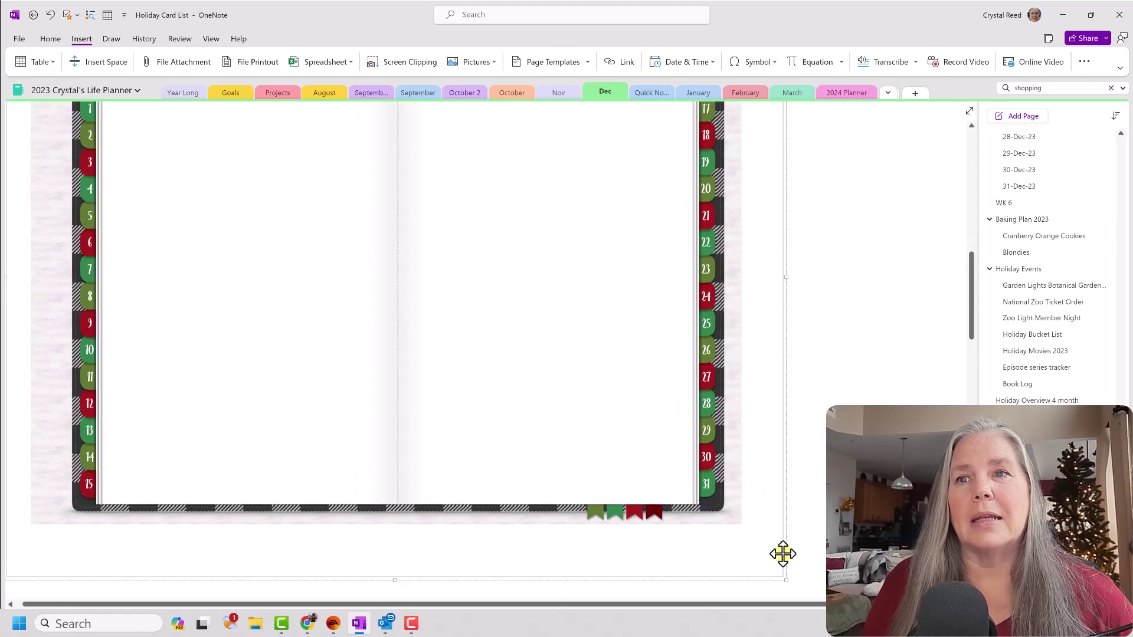
drag(782, 276, 869, 275)
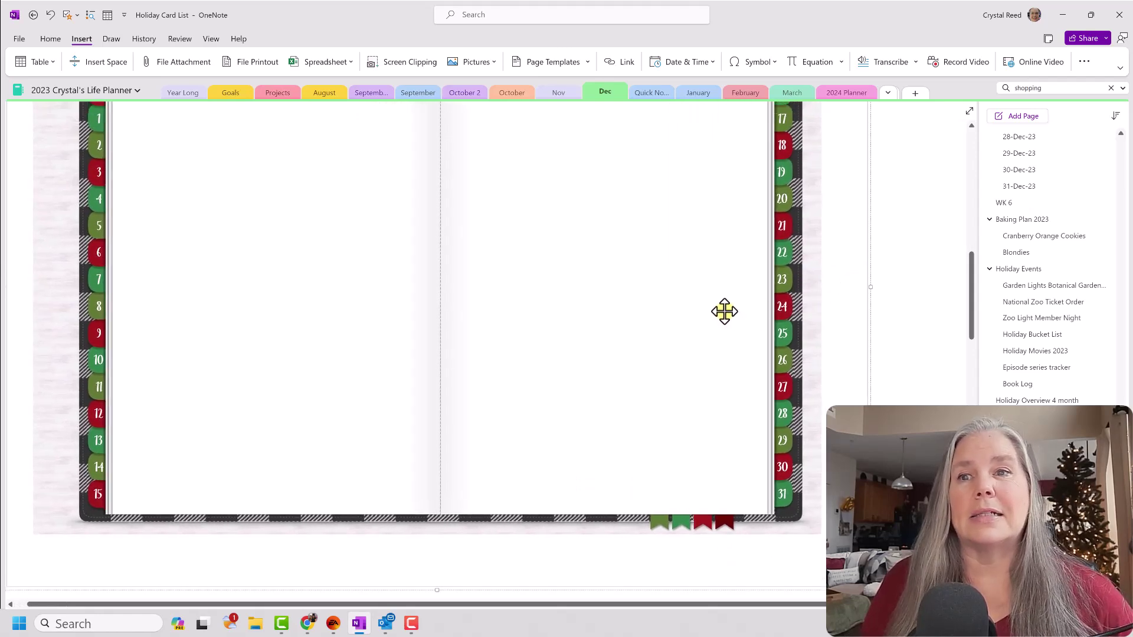
Place an insertion point in the empty margin beside the planner
scroll(725, 309, up, 2)
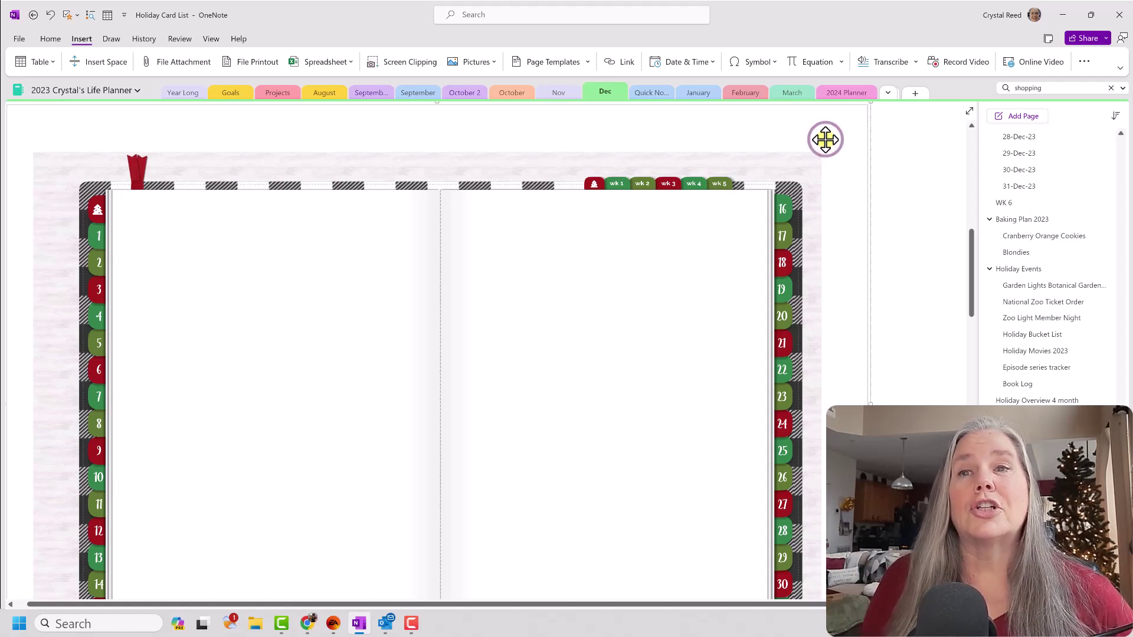
scroll(824, 139, down, 2)
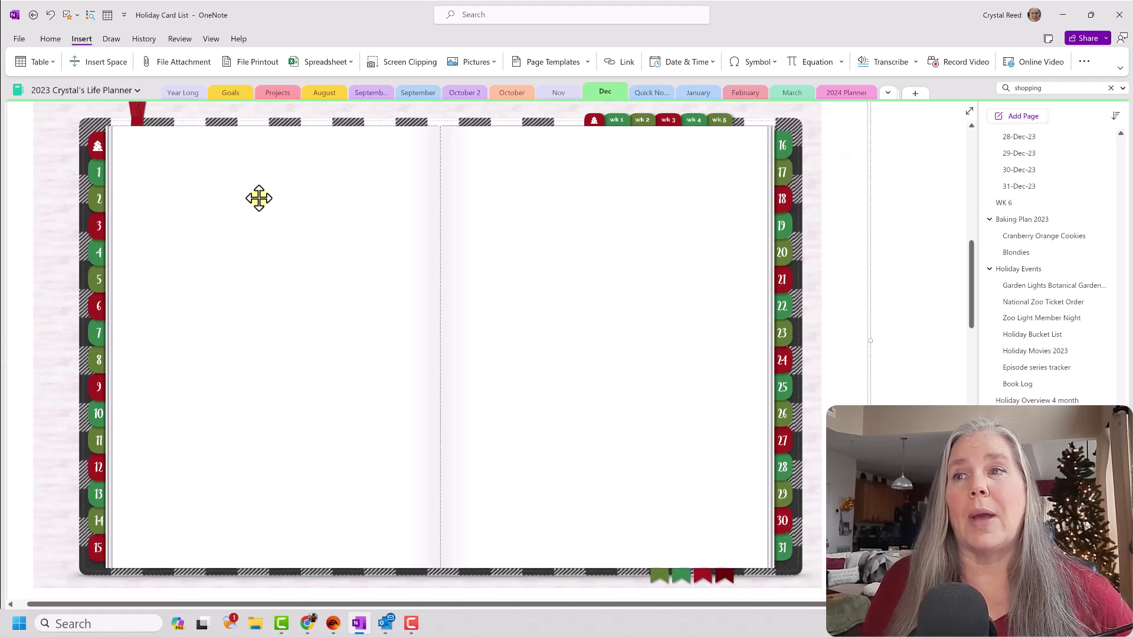
click(228, 189)
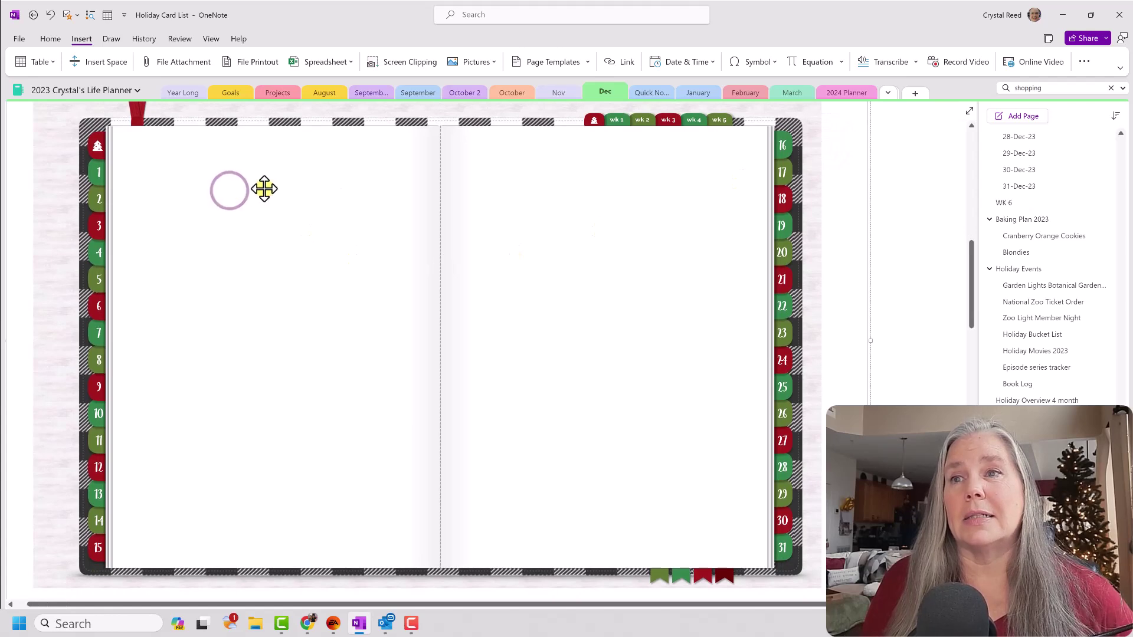
click(895, 154)
click(787, 604)
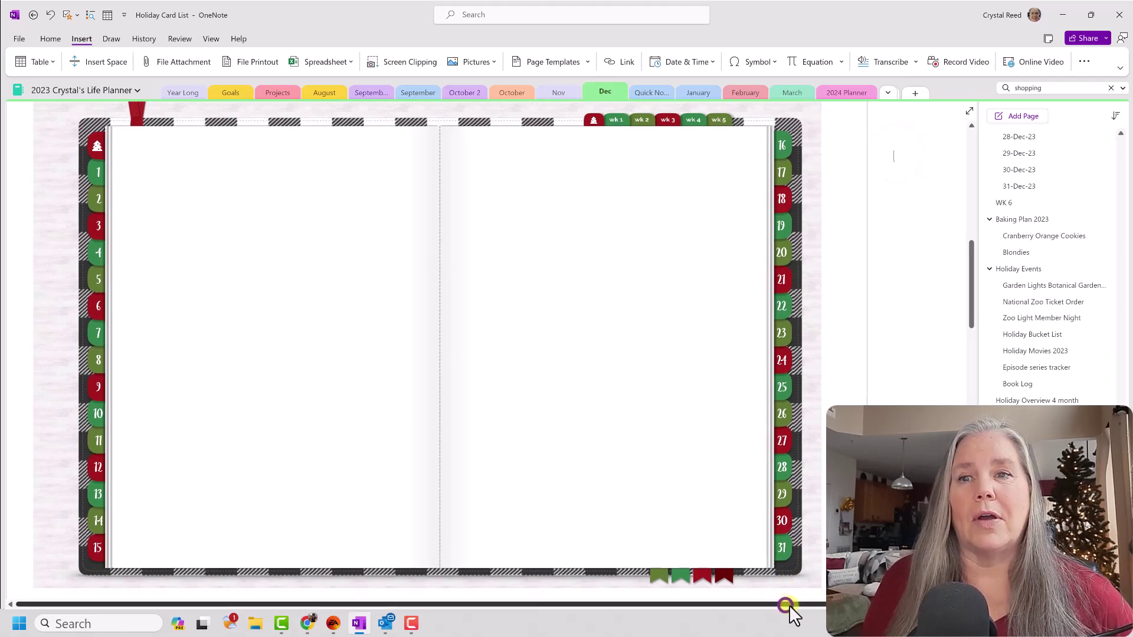
click(788, 604)
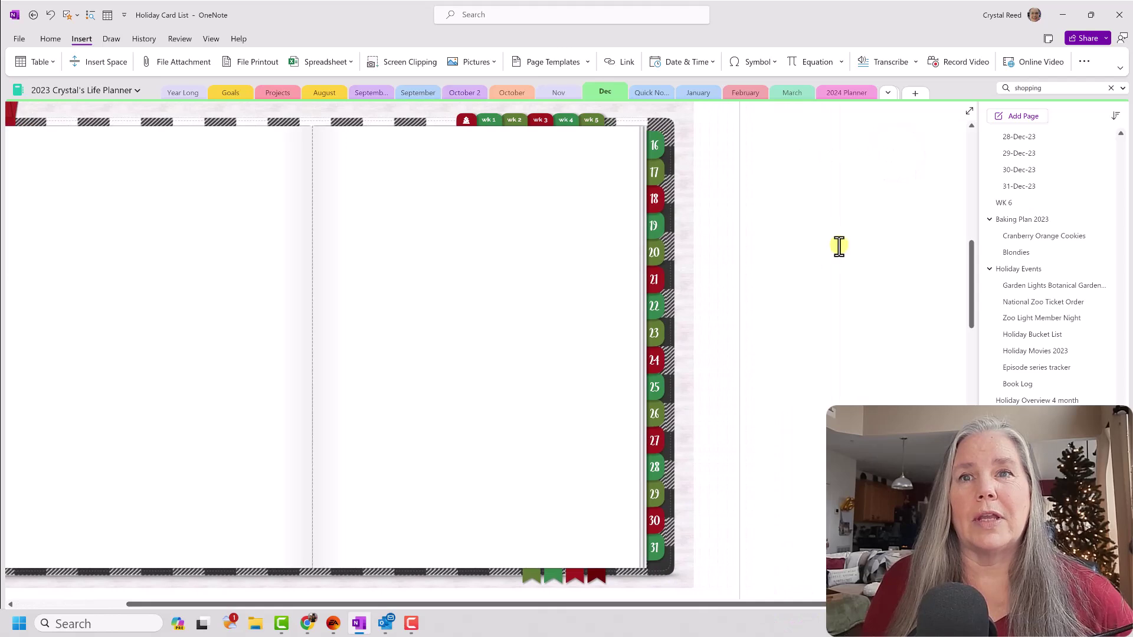
Insert a new blank Excel spreadsheet in the margin right of the December planner
click(765, 157)
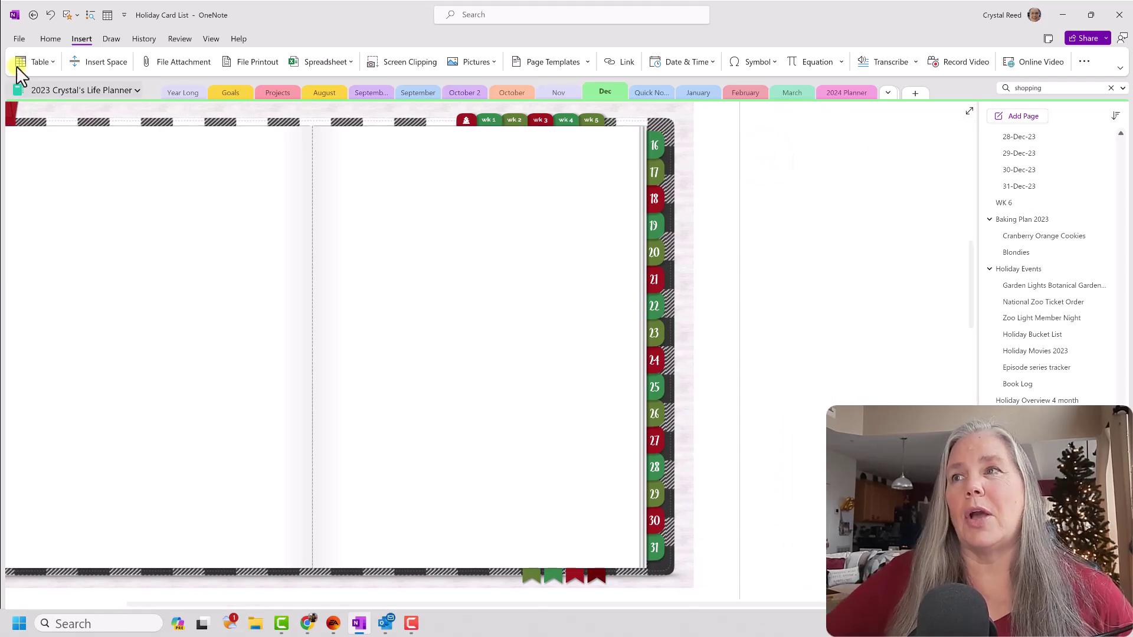
click(77, 38)
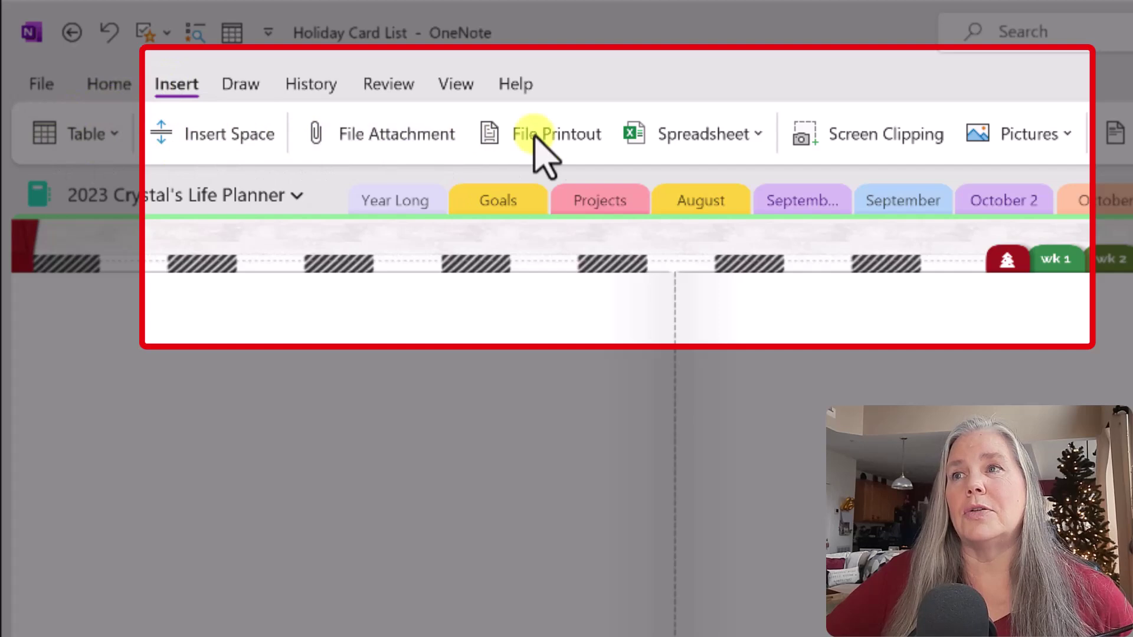
click(757, 135)
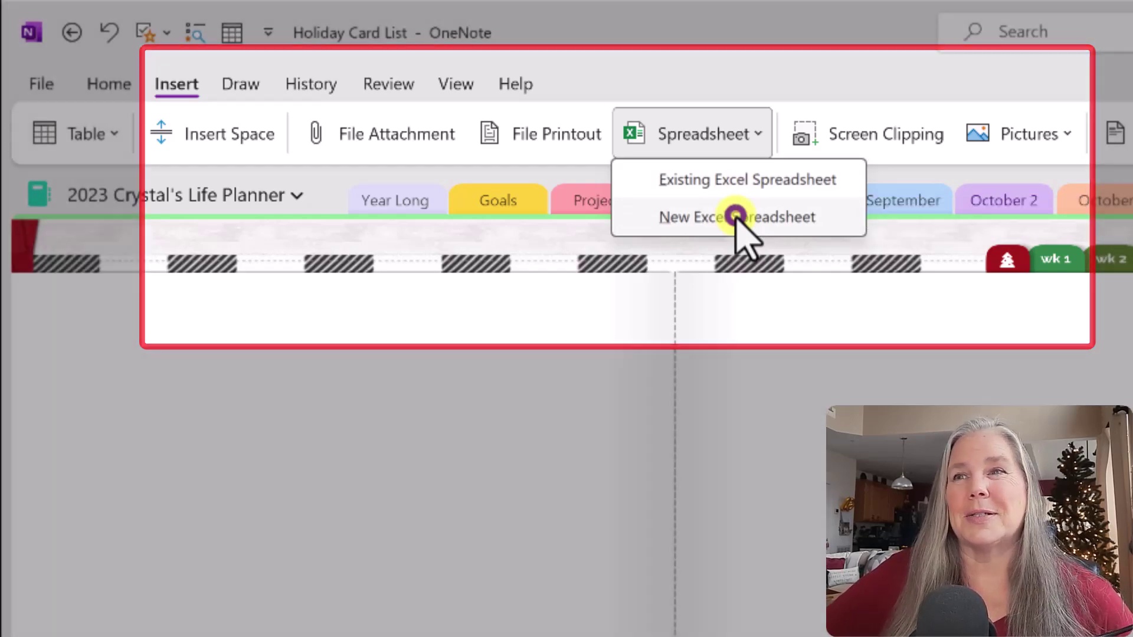
click(737, 218)
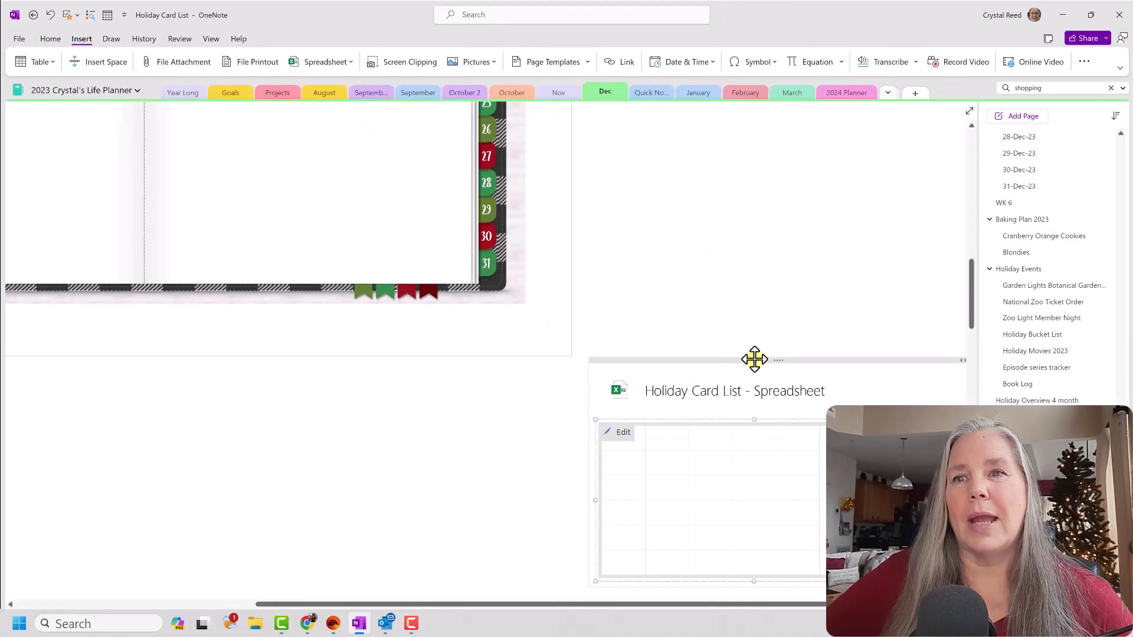
Drag the embedded spreadsheet up the page beside the top of the planner
drag(753, 359, 747, 115)
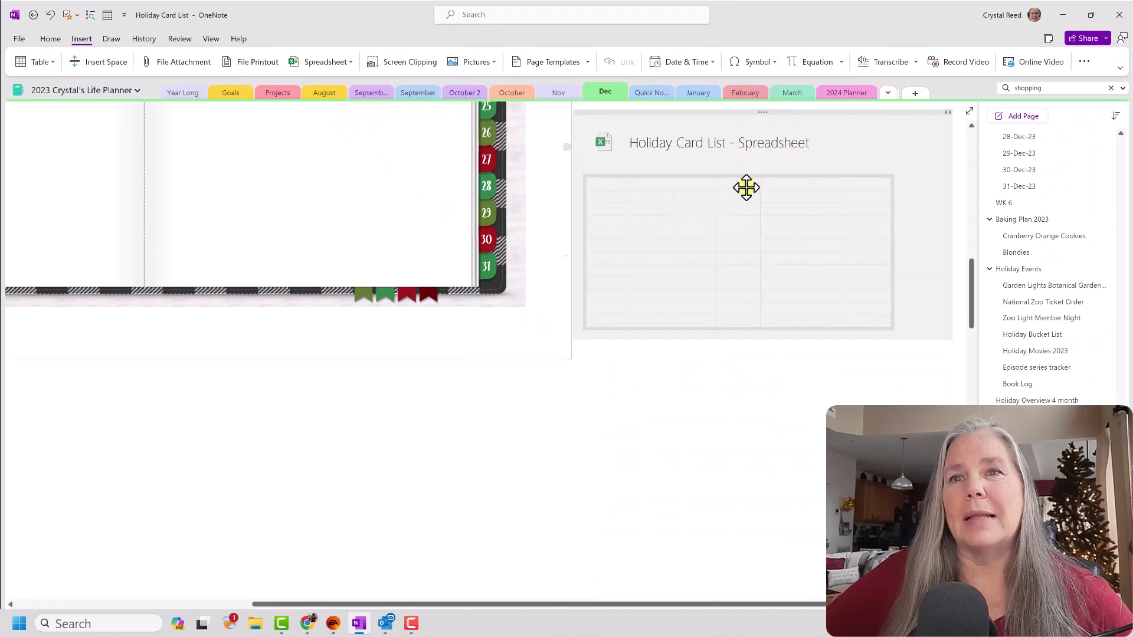
scroll(745, 192, up, 5)
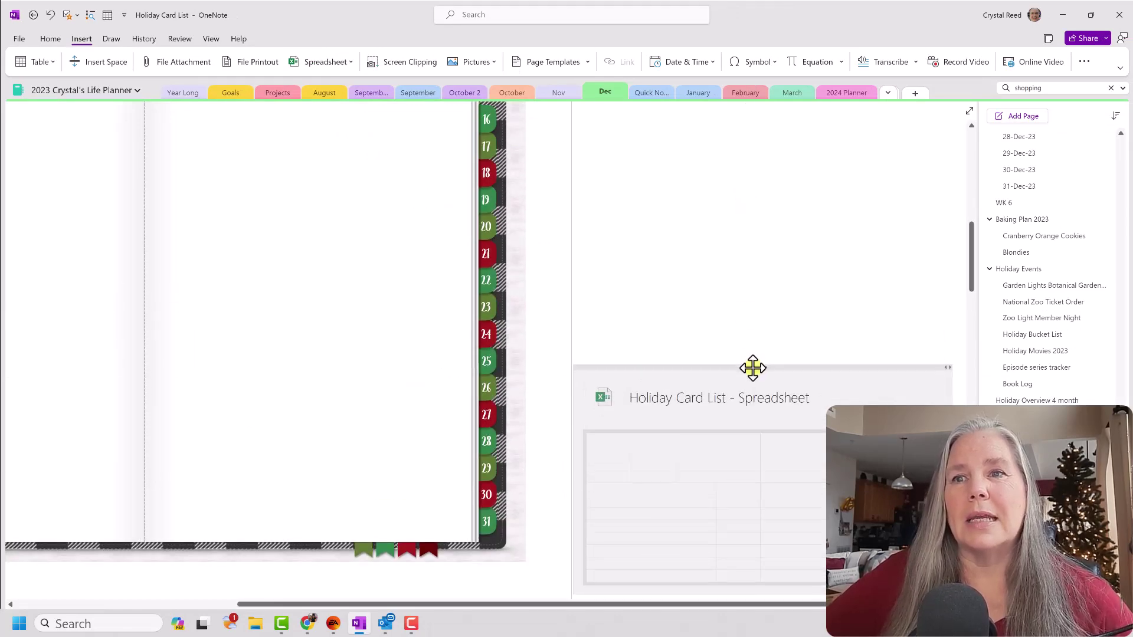
drag(751, 366, 752, 124)
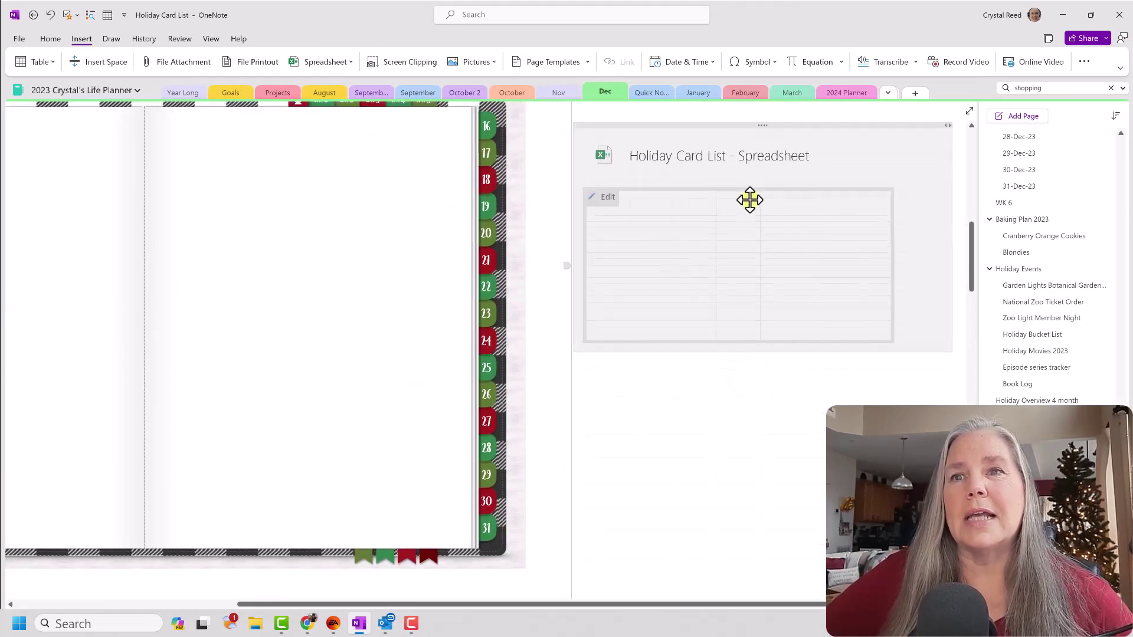
scroll(751, 230, up, 2)
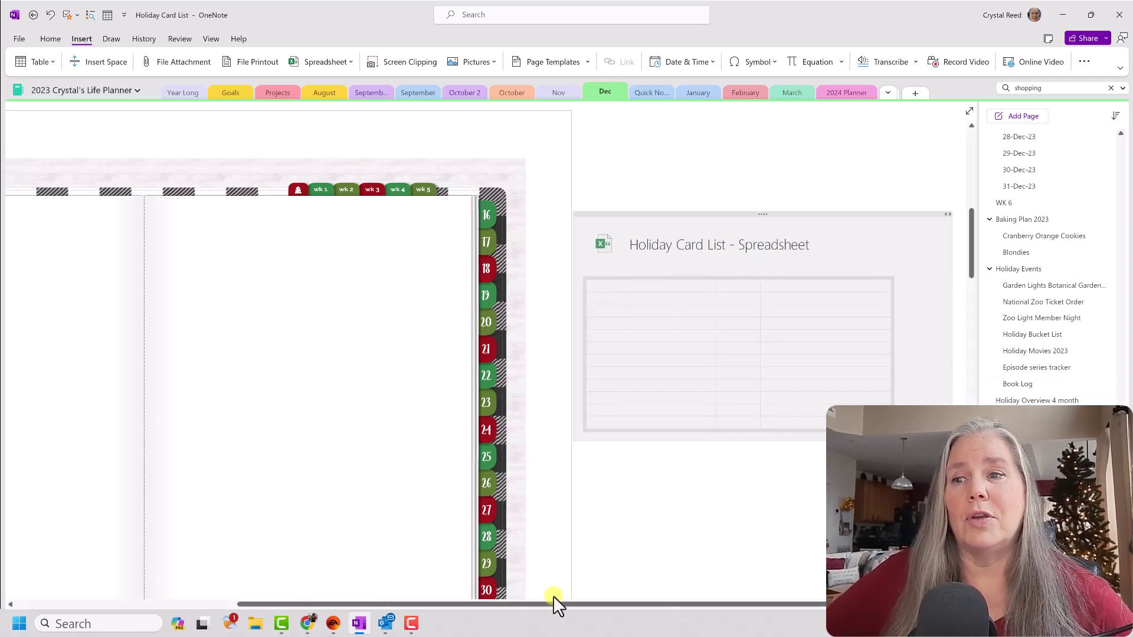
Scroll around the page to check the spreadsheet's position next to the planner
drag(556, 606, 228, 576)
scroll(240, 465, up, 5)
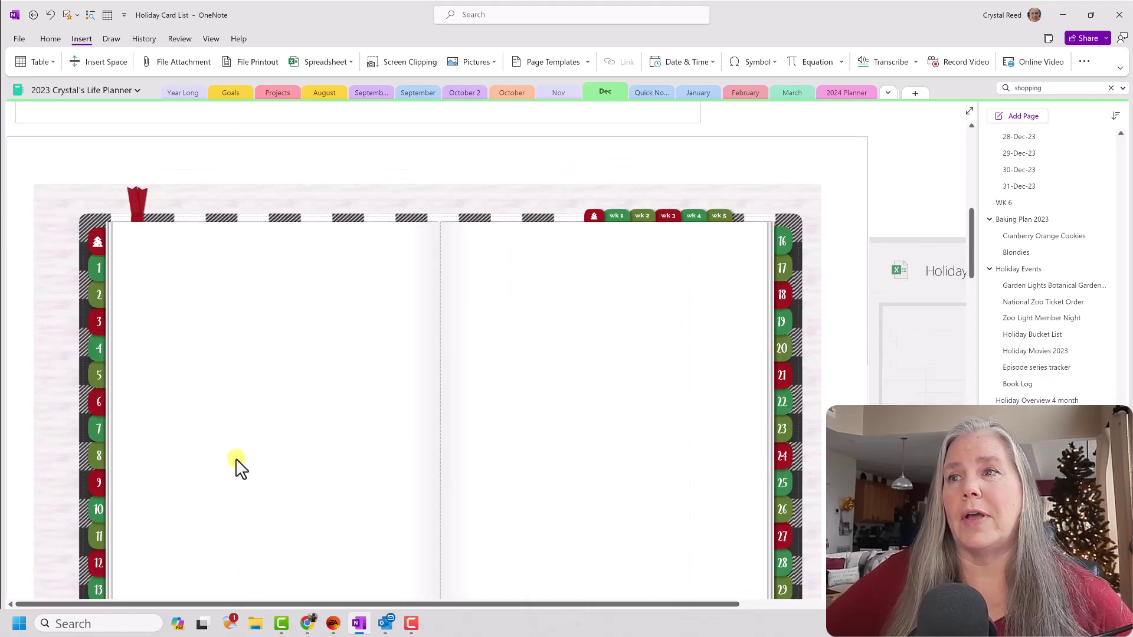
scroll(235, 459, up, 5)
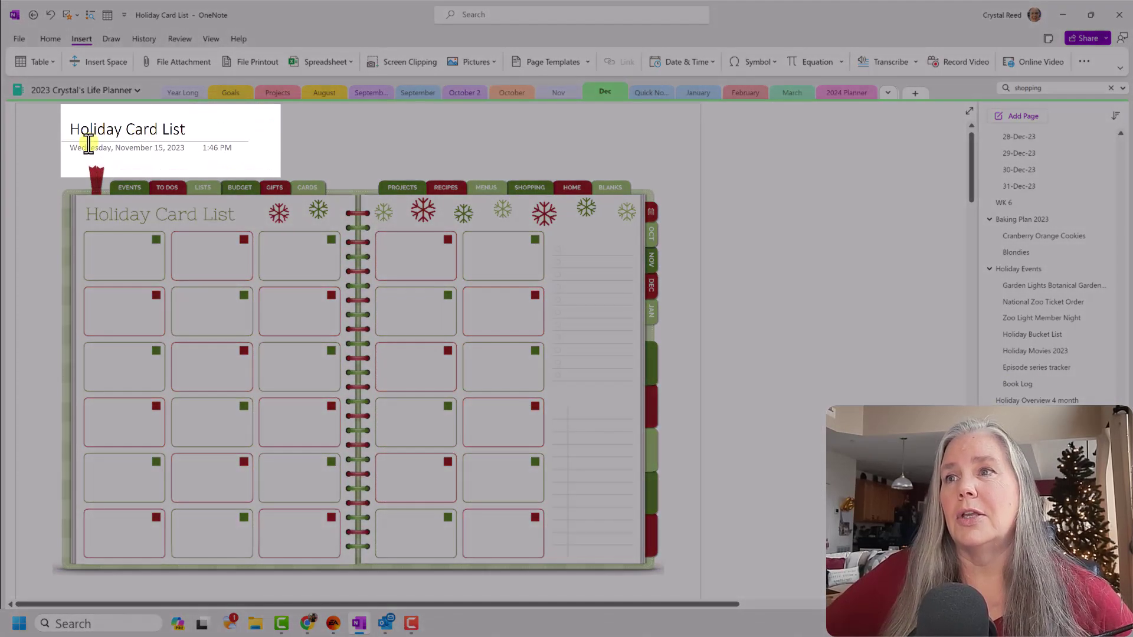
scroll(528, 329, down, 5)
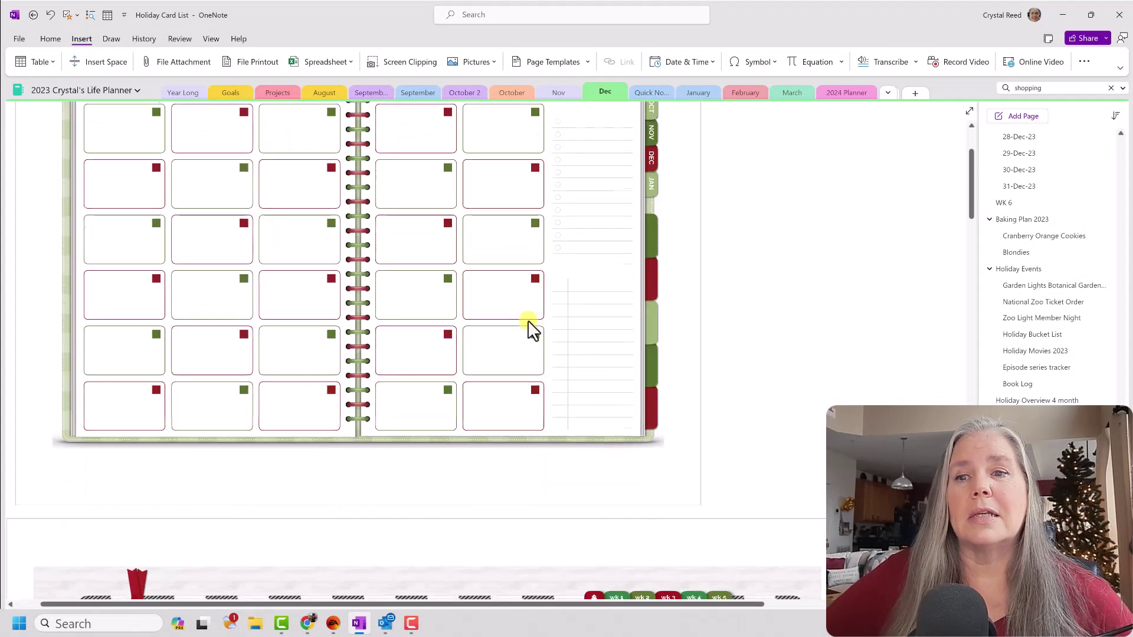
scroll(529, 329, down, 3)
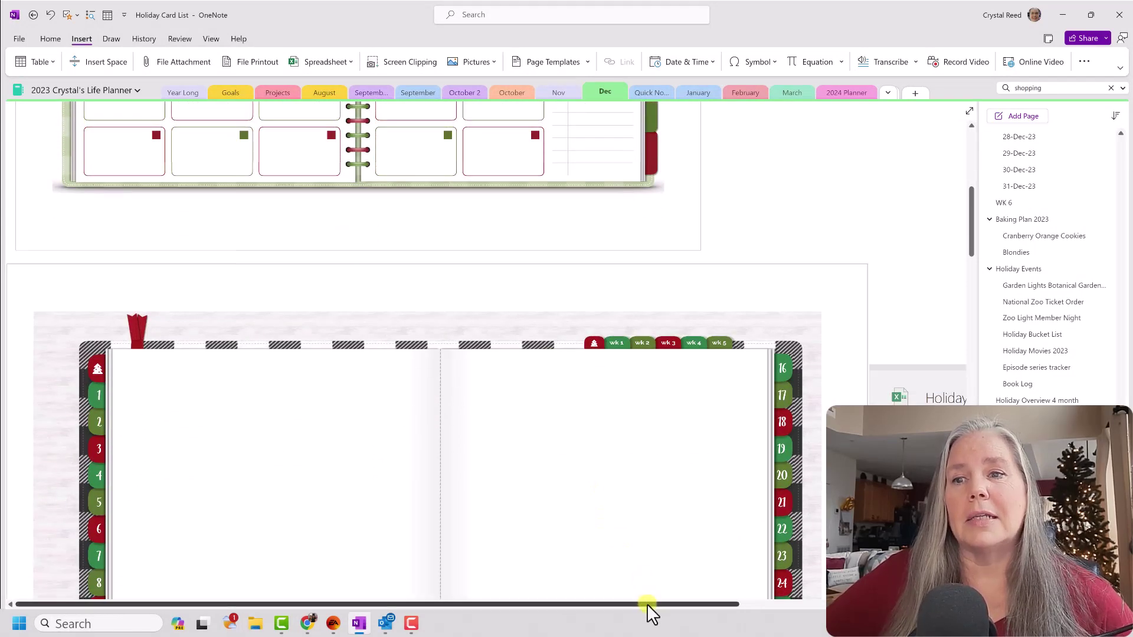
drag(647, 604, 899, 610)
scroll(778, 331, down, 3)
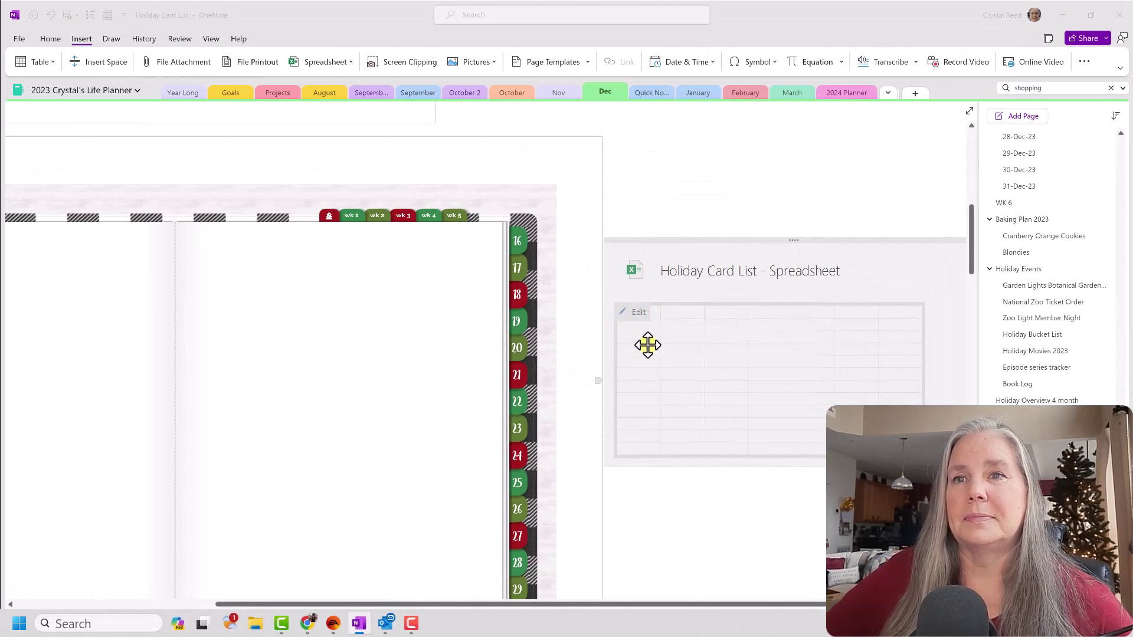
Open the embedded Holiday Card List spreadsheet in Excel and maximize its window
click(632, 313)
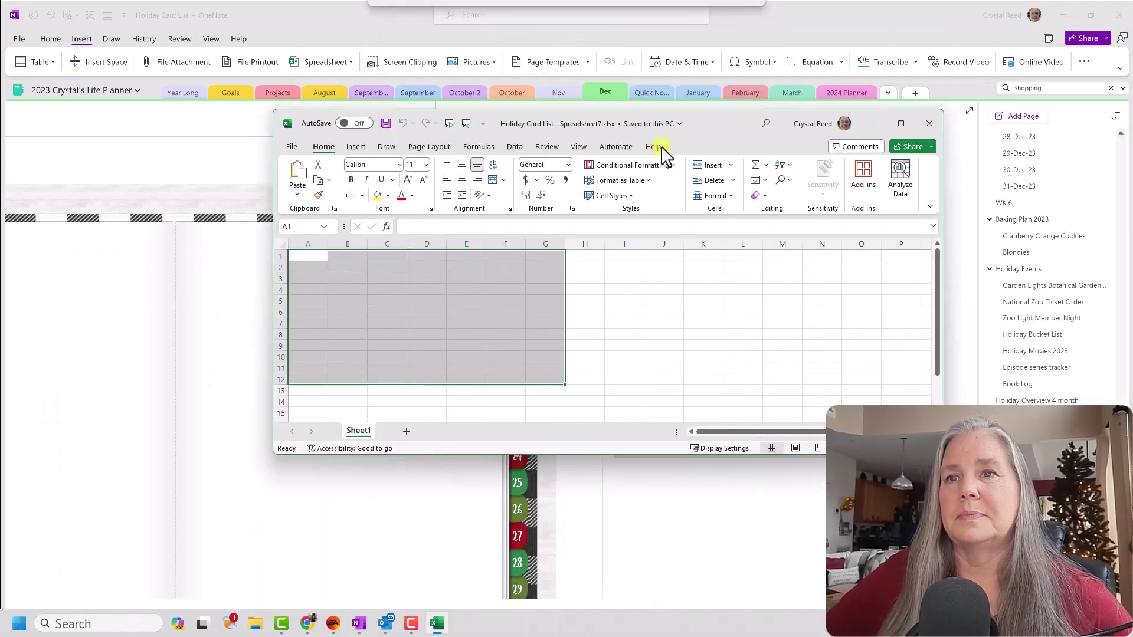
drag(661, 147, 534, 162)
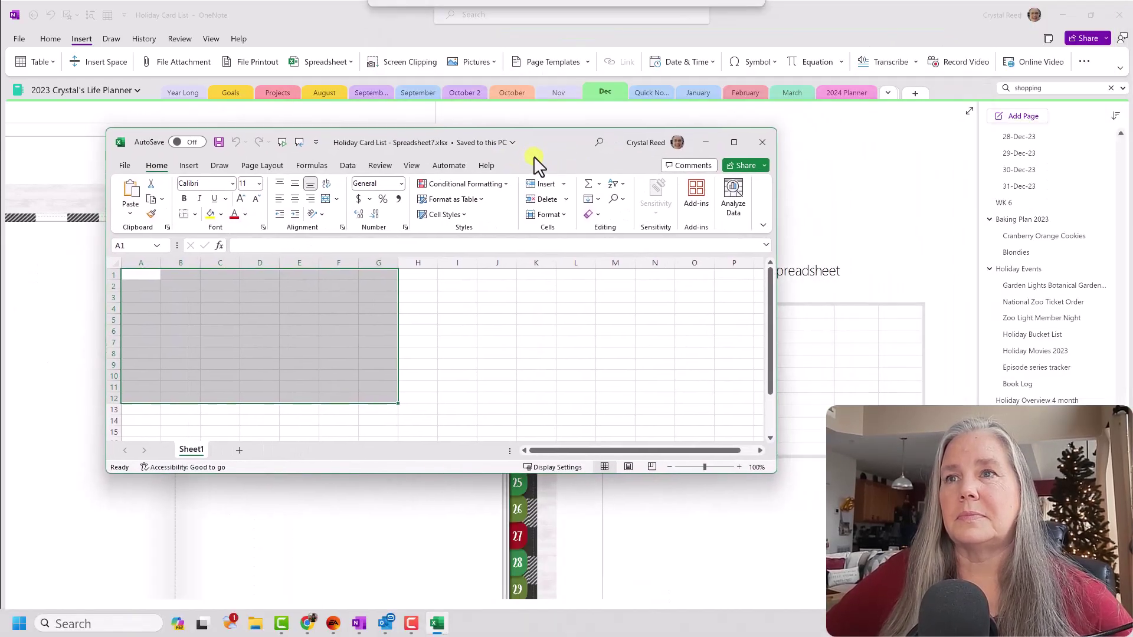
mouse_move(736, 143)
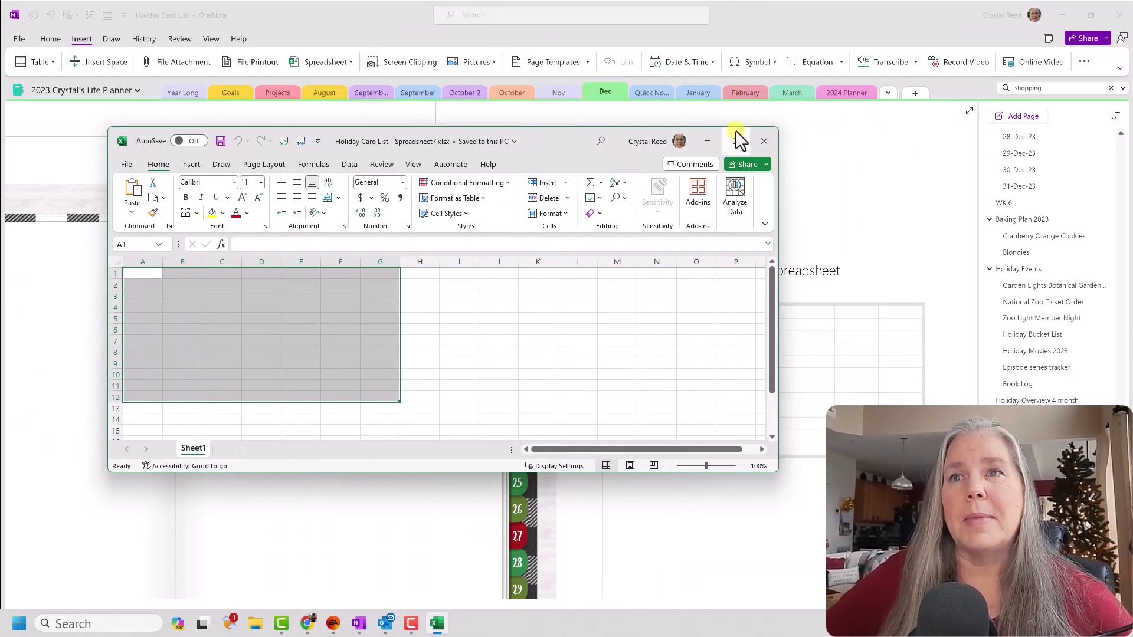
click(734, 140)
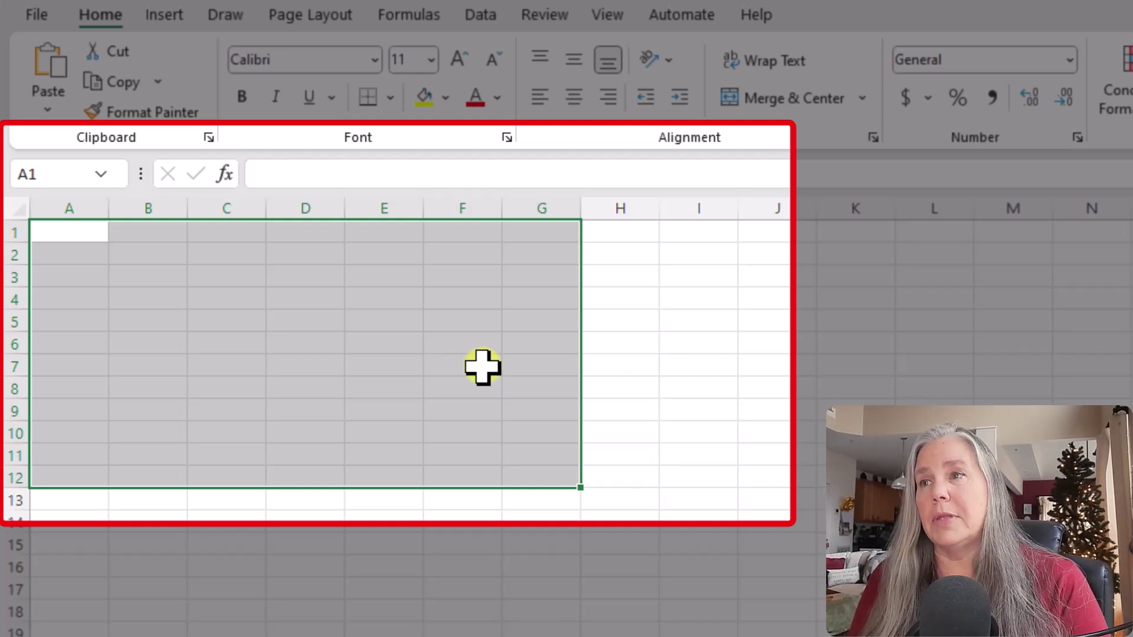
Enter headers First Name, Last Name, Address, Apt., City, State and Zip Code in A1:G1
text(First)
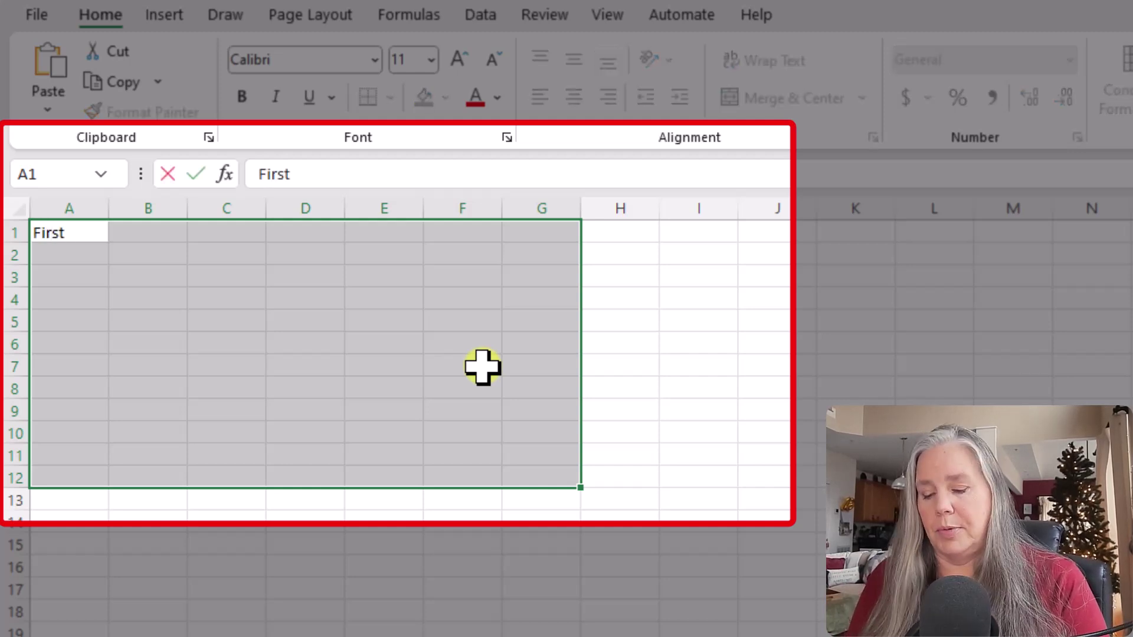
text( Name)
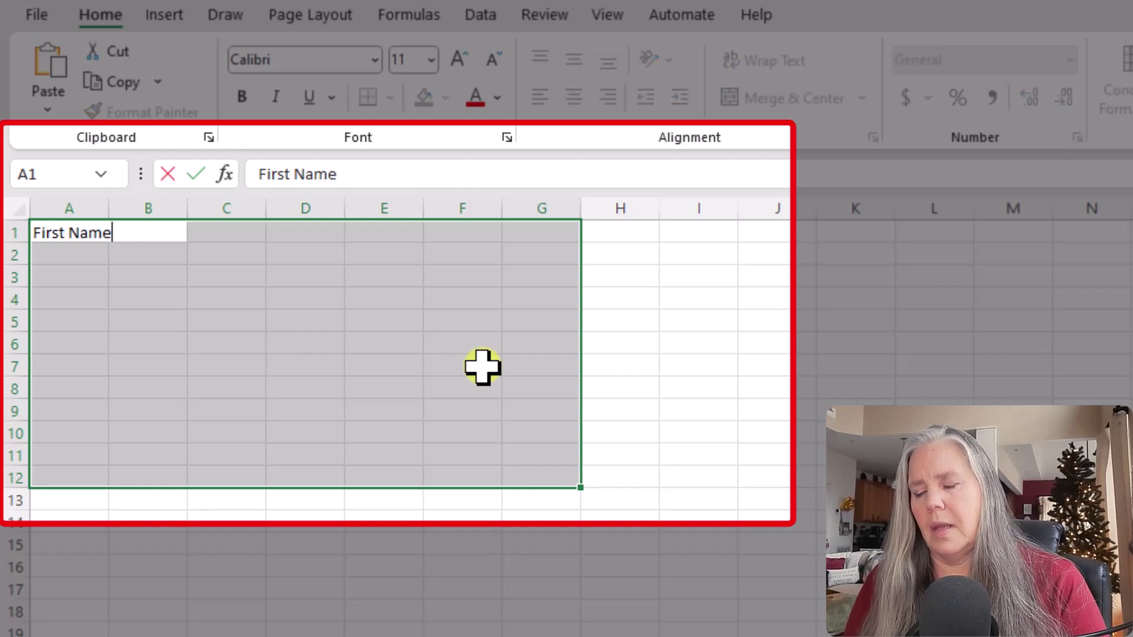
key(Tab)
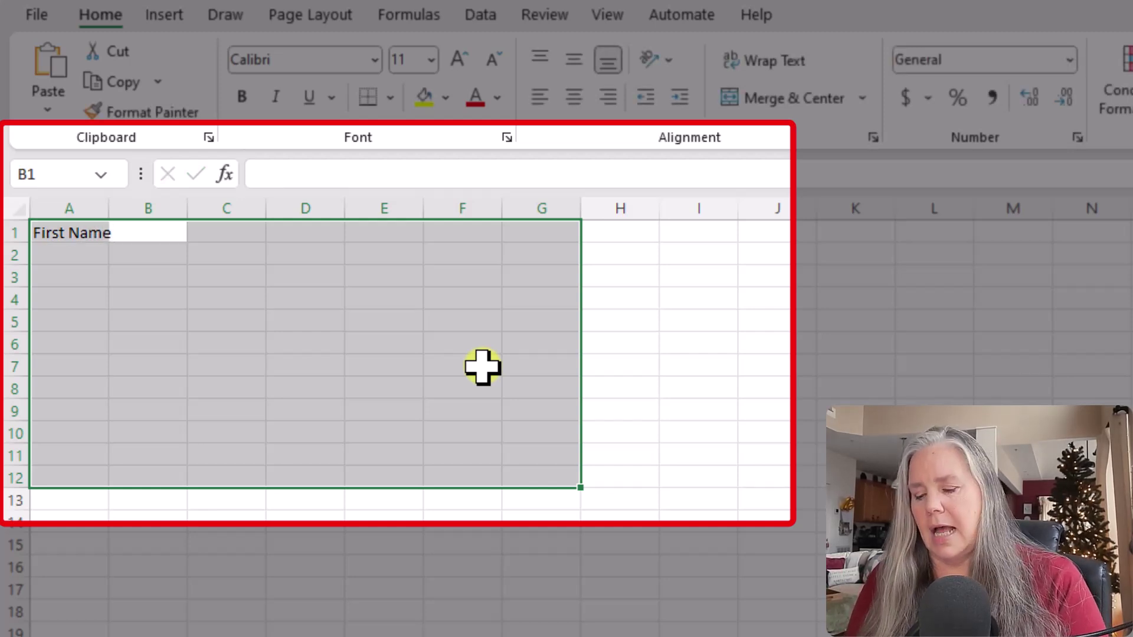
text(Last Name)
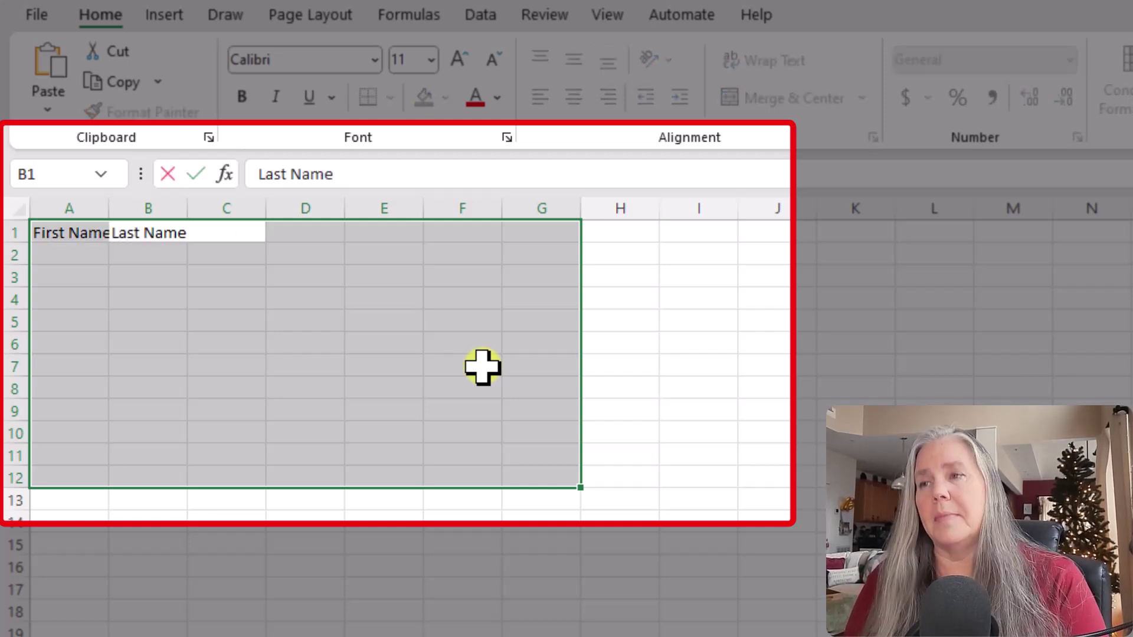
key(Tab)
text(Ad)
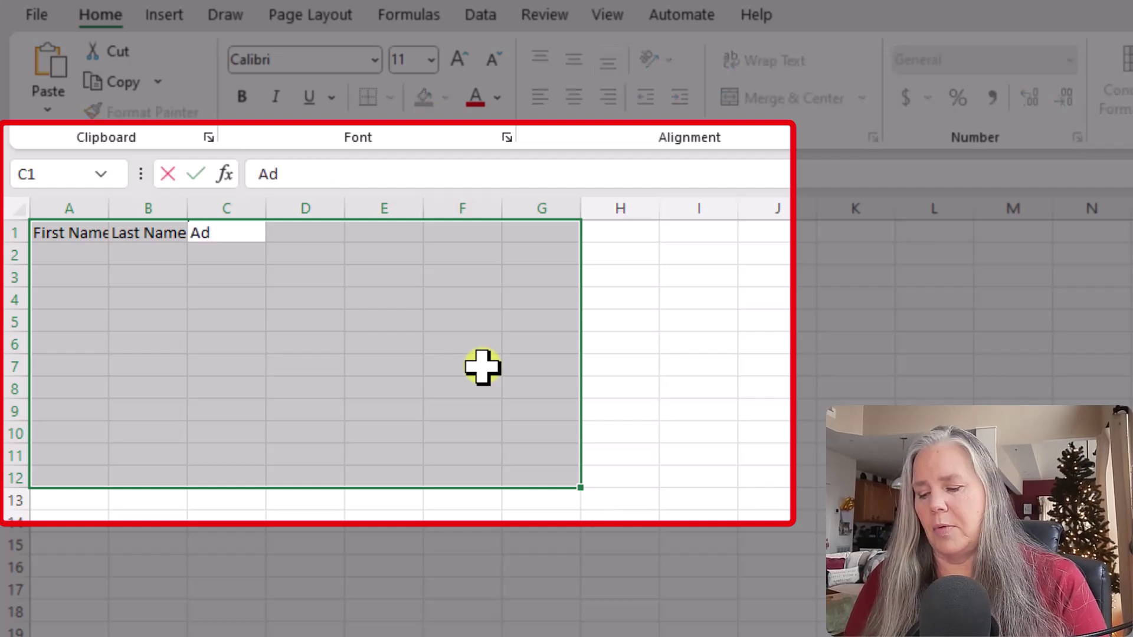
text(dress)
key(Tab)
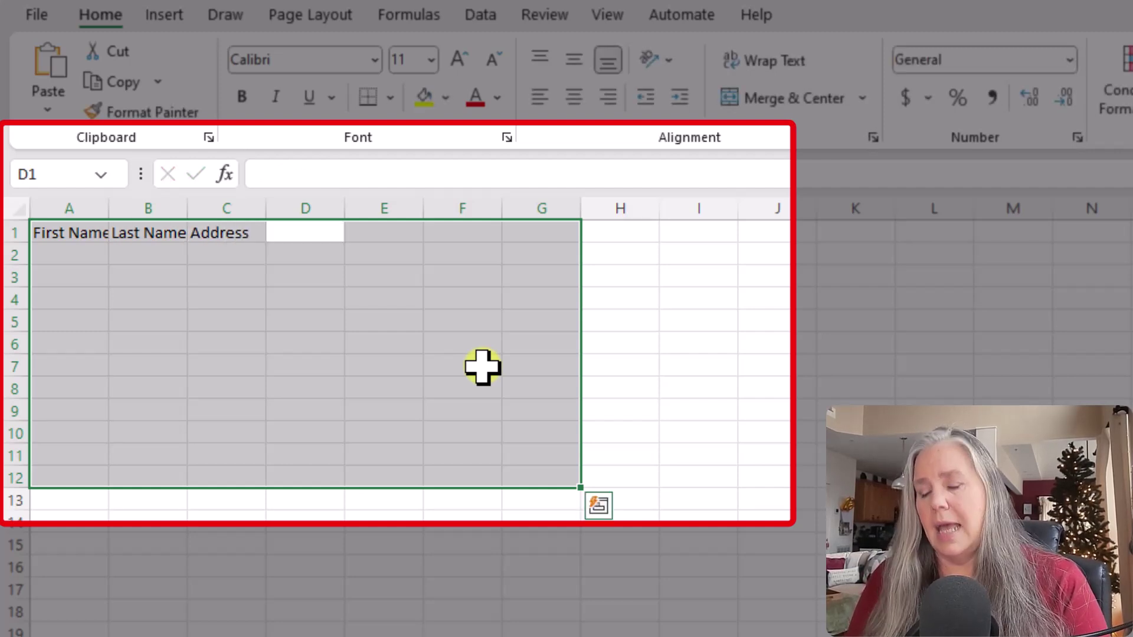
text(Apt.)
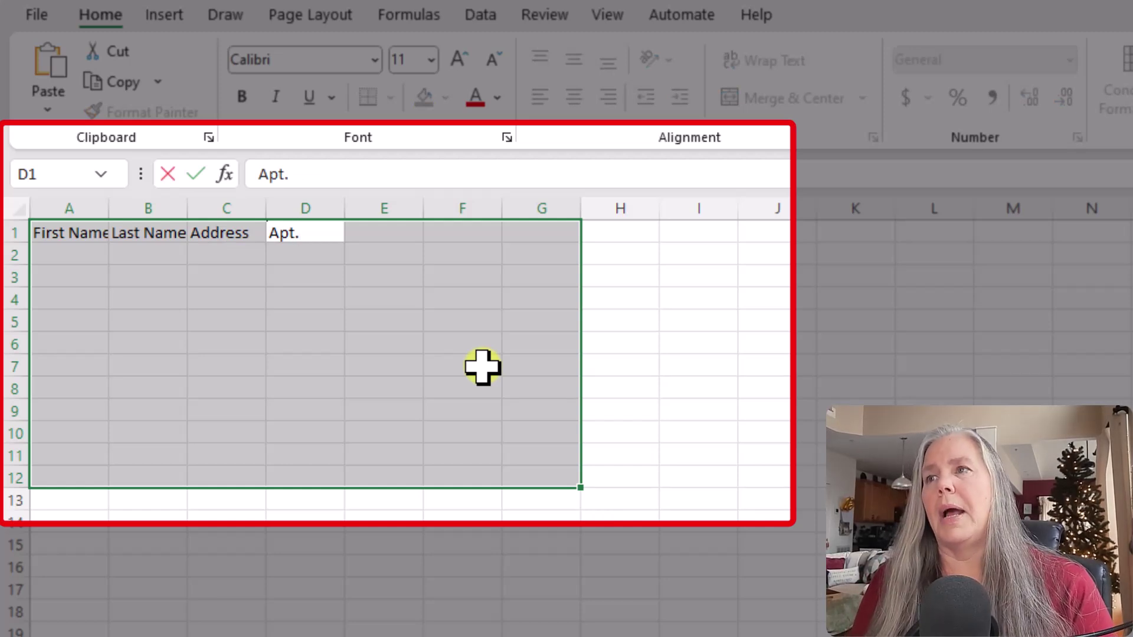
key(Tab)
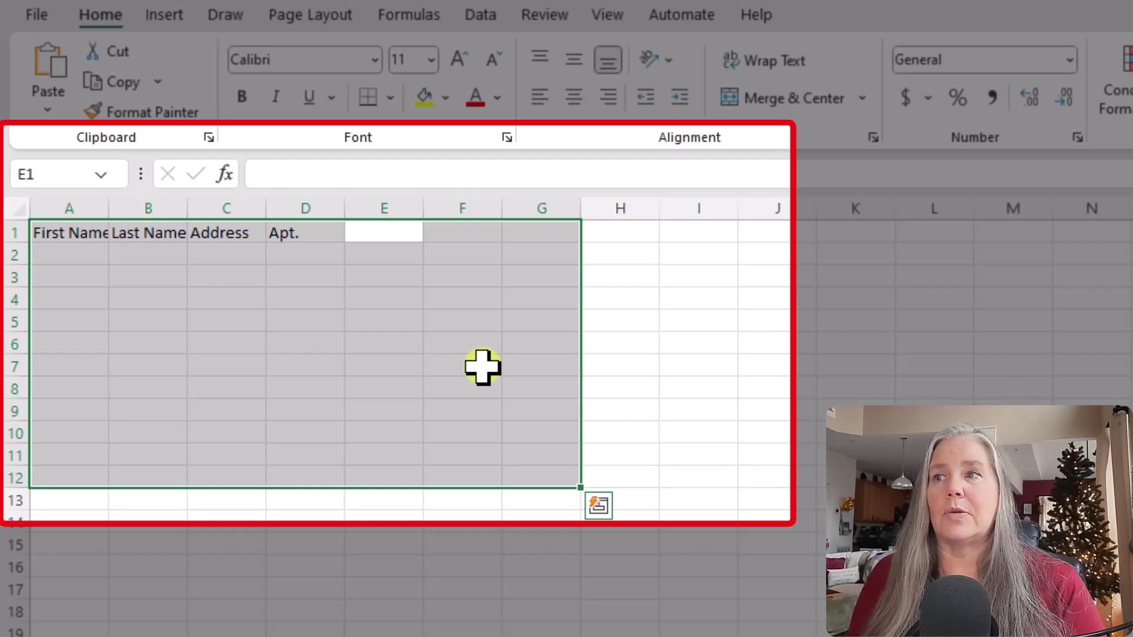
text(City)
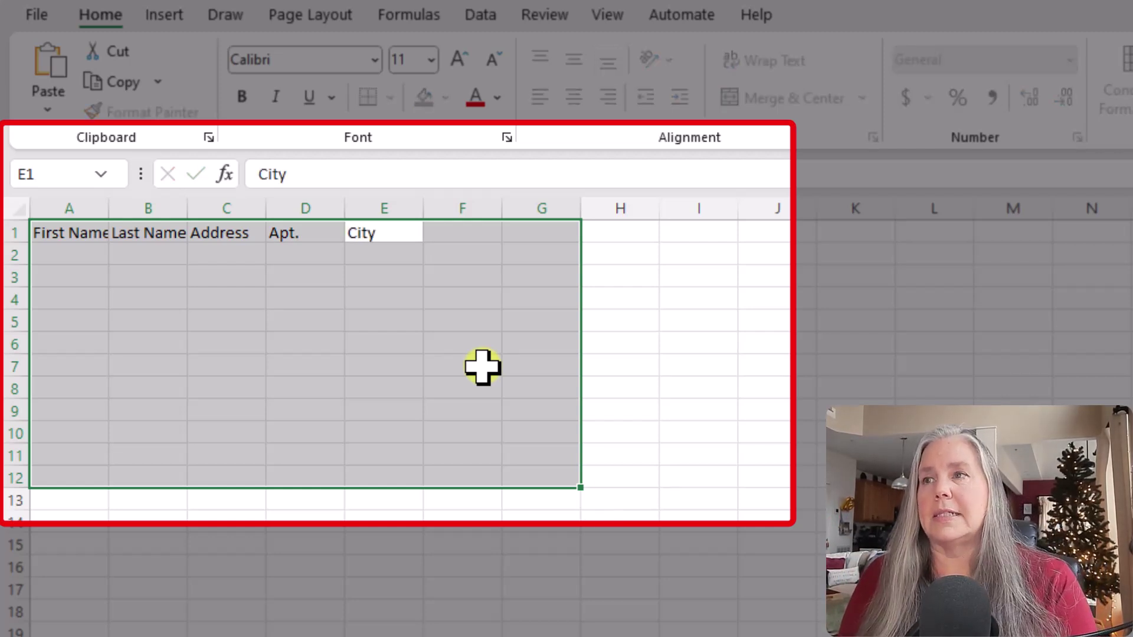
key(Tab)
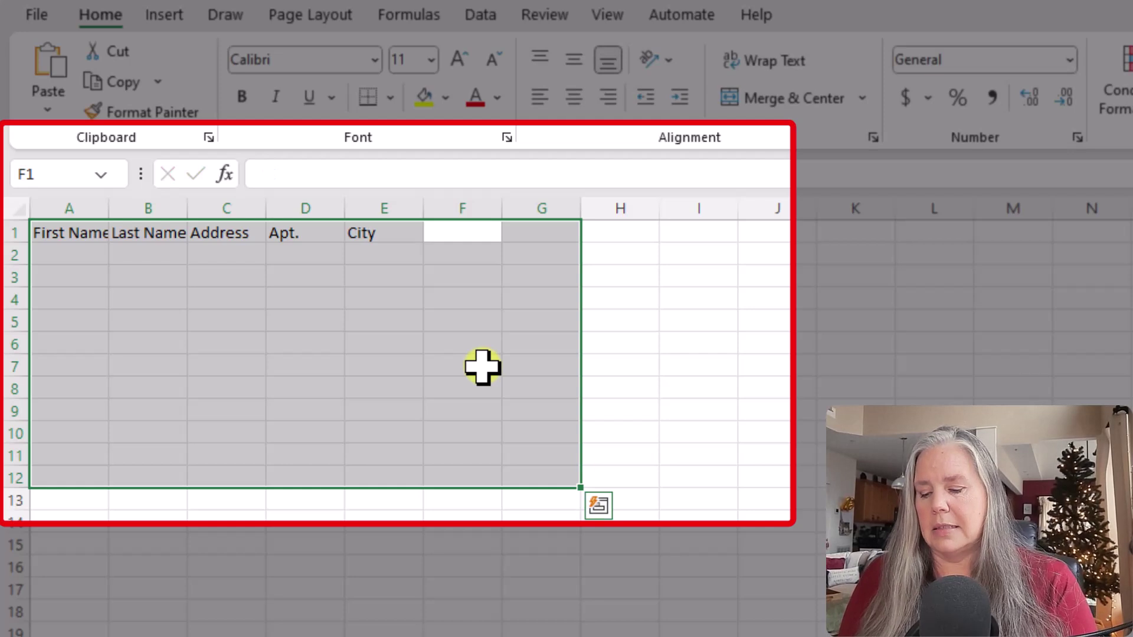
text(State)
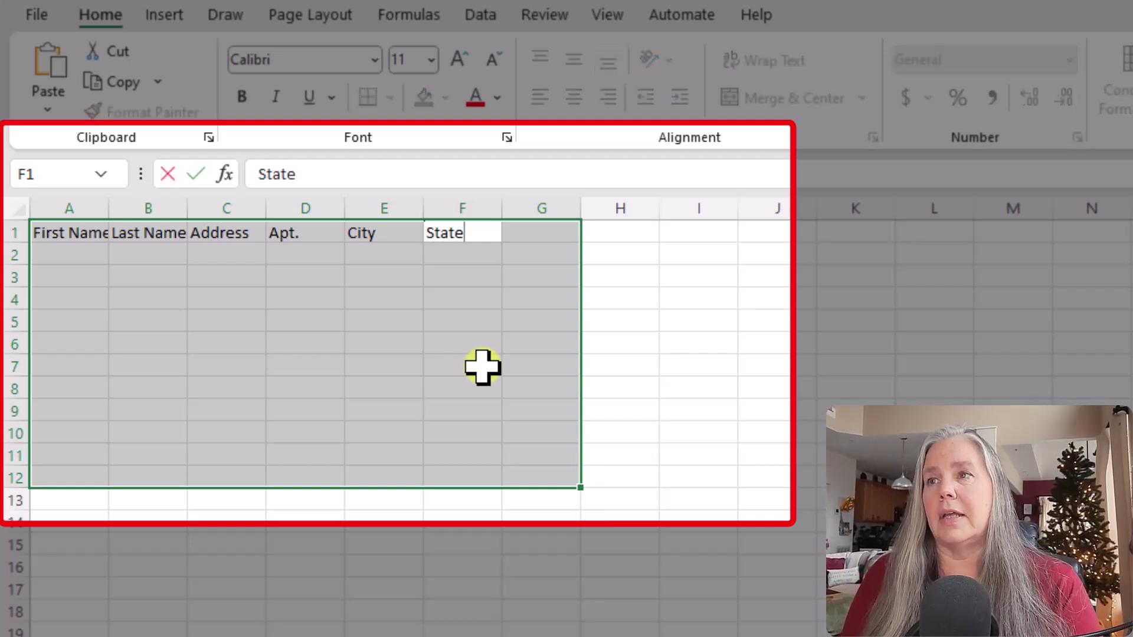
key(Tab)
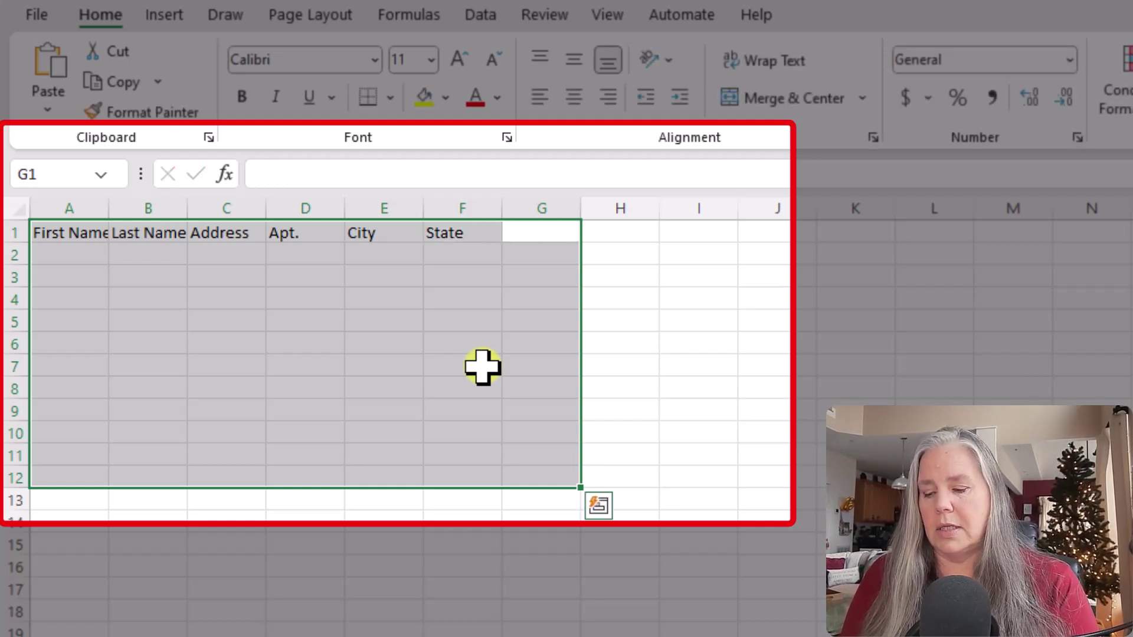
text(Zip Code)
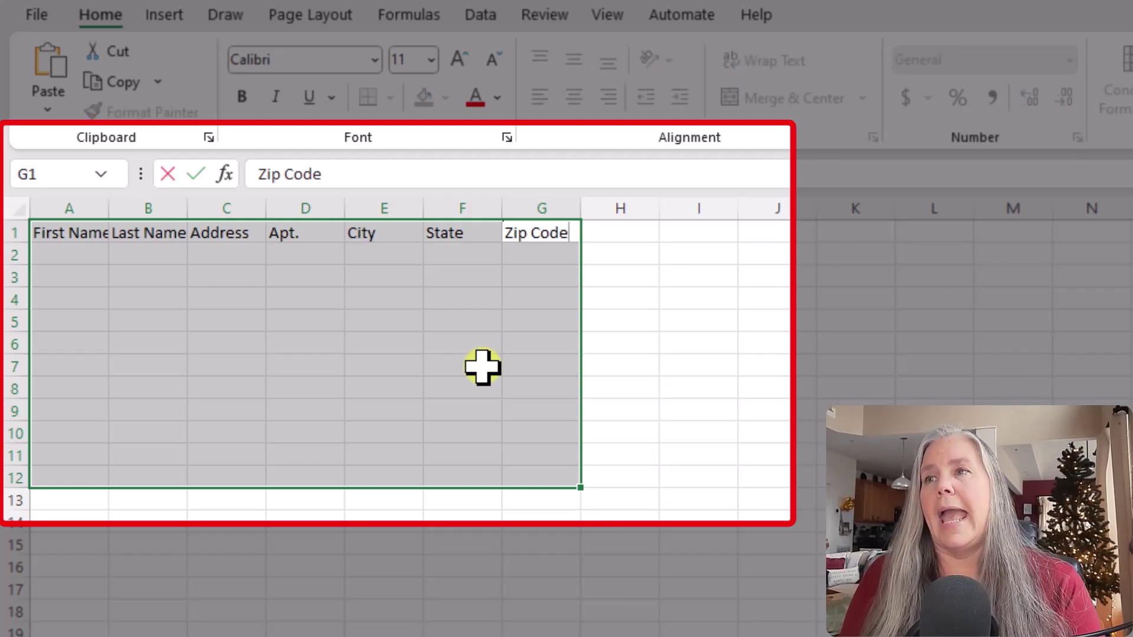
key(Tab)
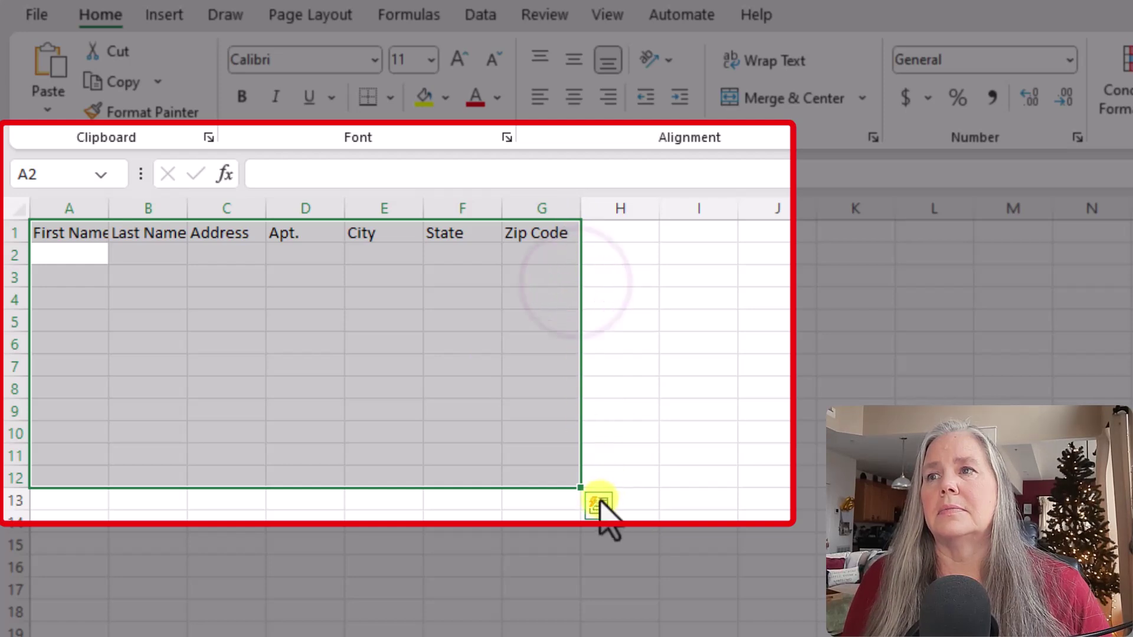
Extend the headers into H1 and I1, rename them Card 2023 and Card 2024, and begin an H2 entry
drag(582, 486, 727, 496)
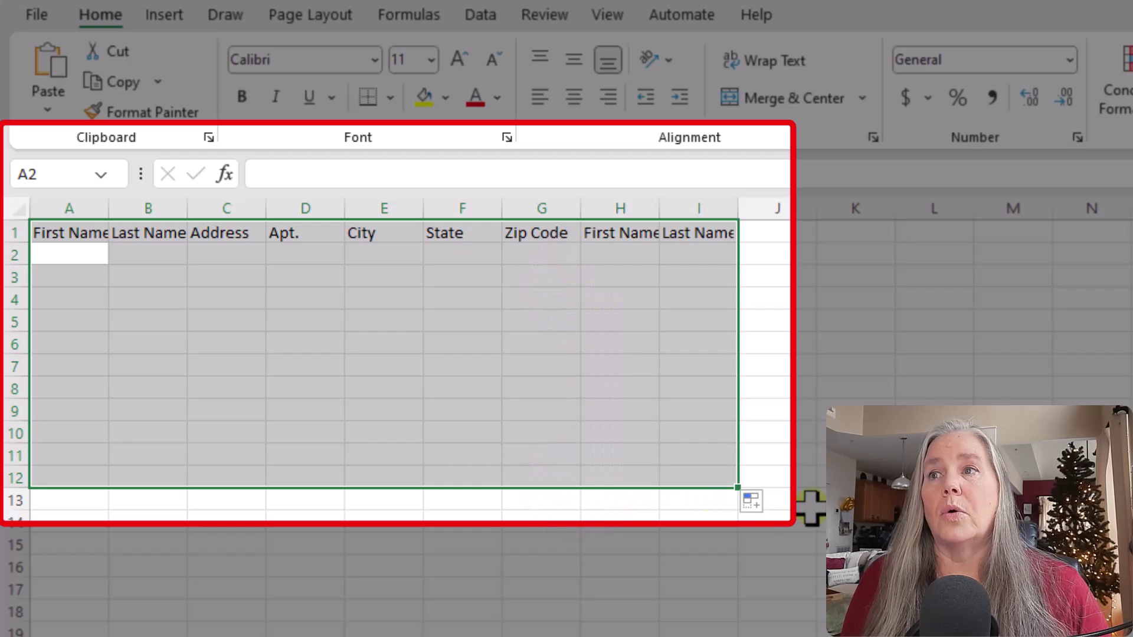
click(607, 234)
drag(425, 175, 220, 159)
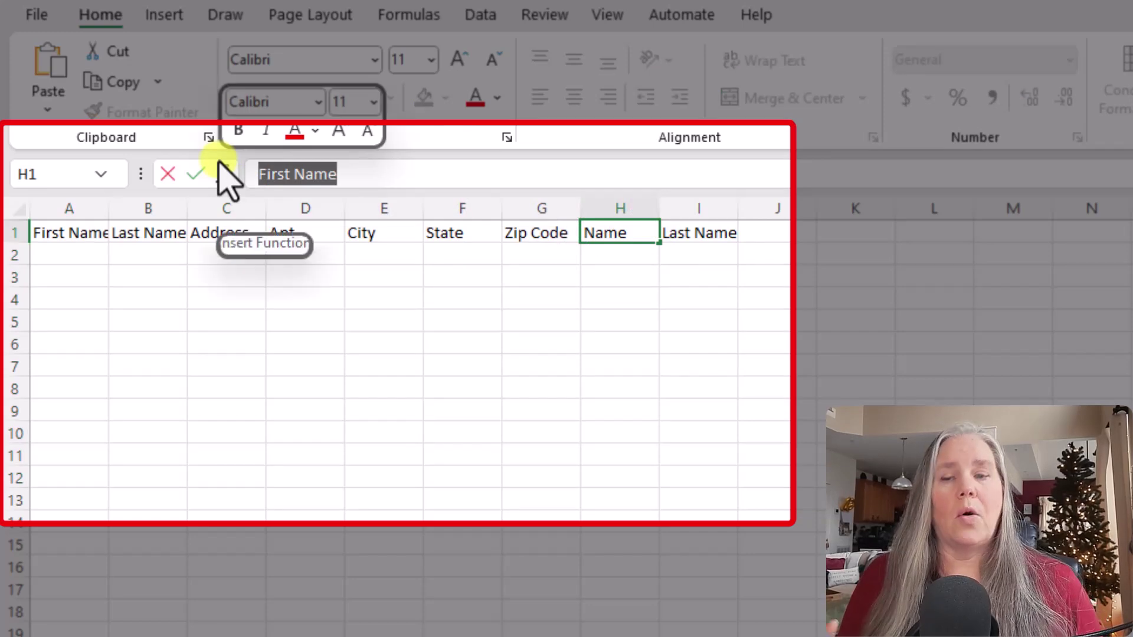
key(BackSpace)
text(C)
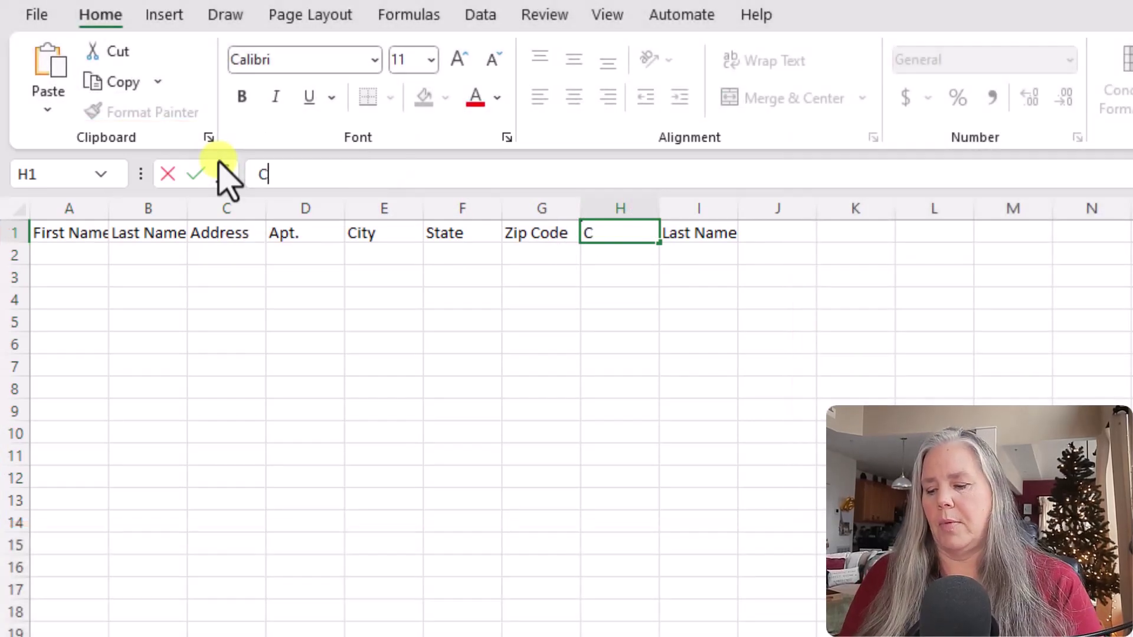
text(ard 2)
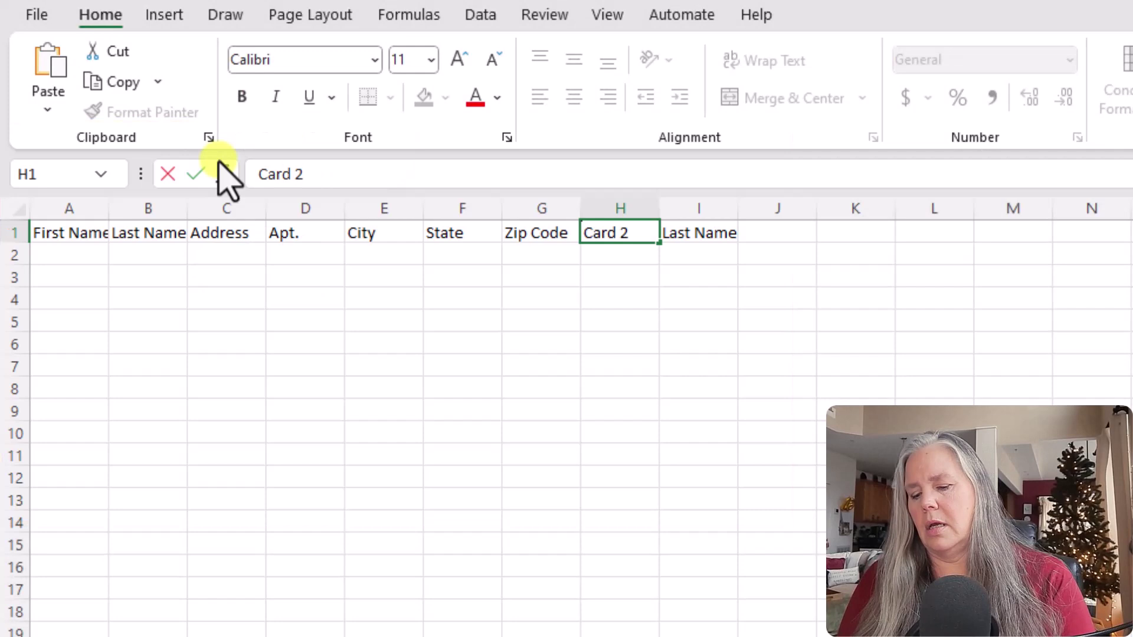
text(023)
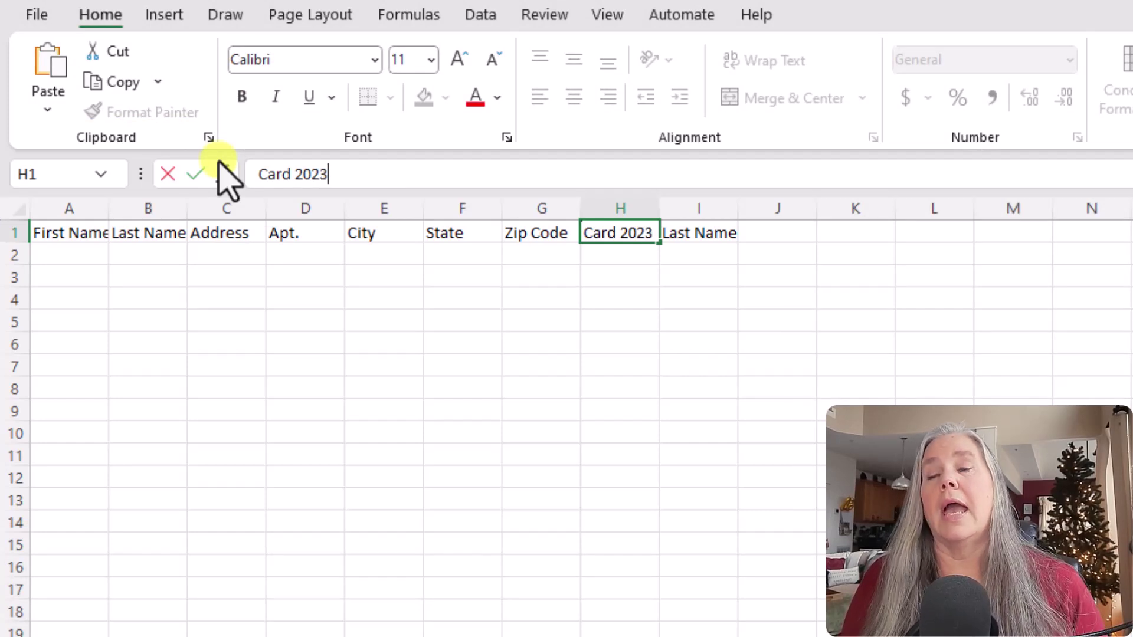
click(686, 232)
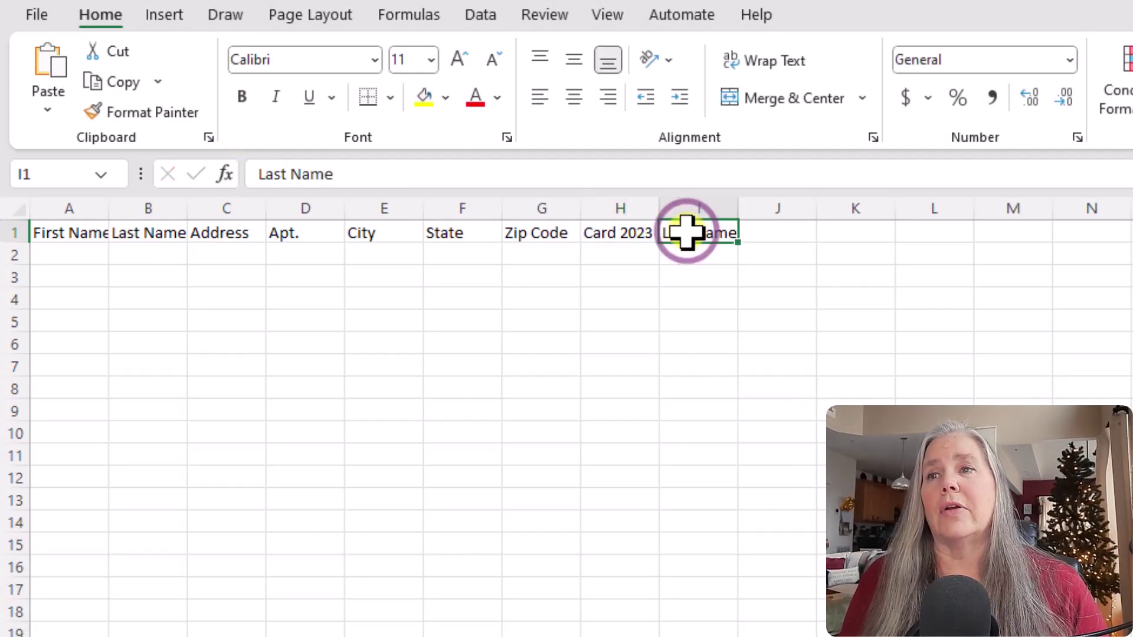
text(Card 2)
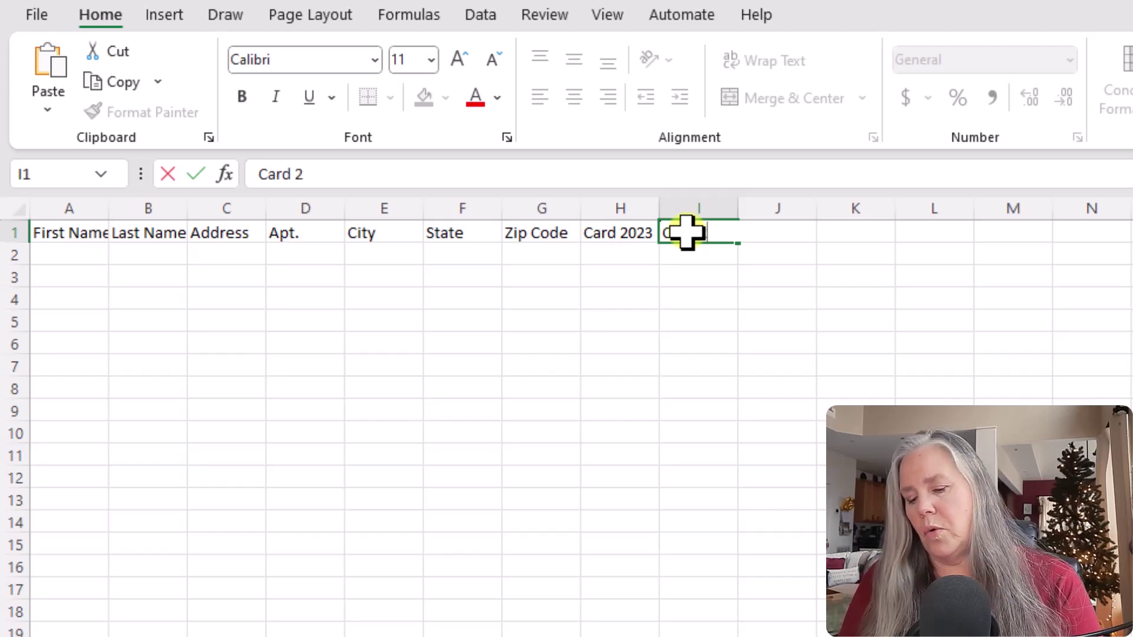
text(024)
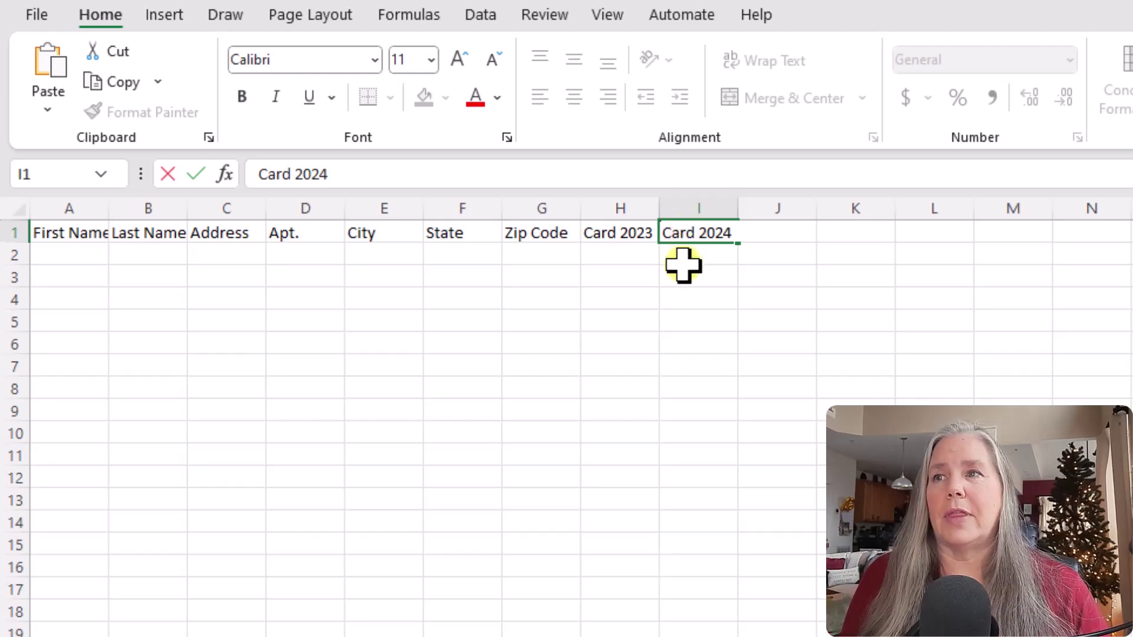
click(625, 262)
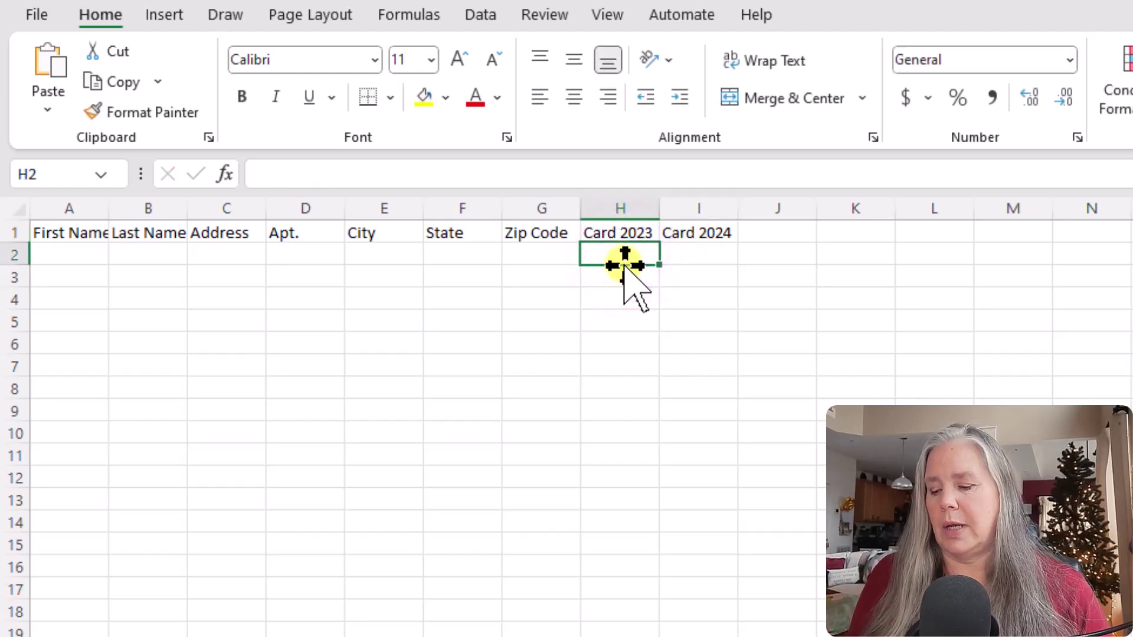
text(S  R)
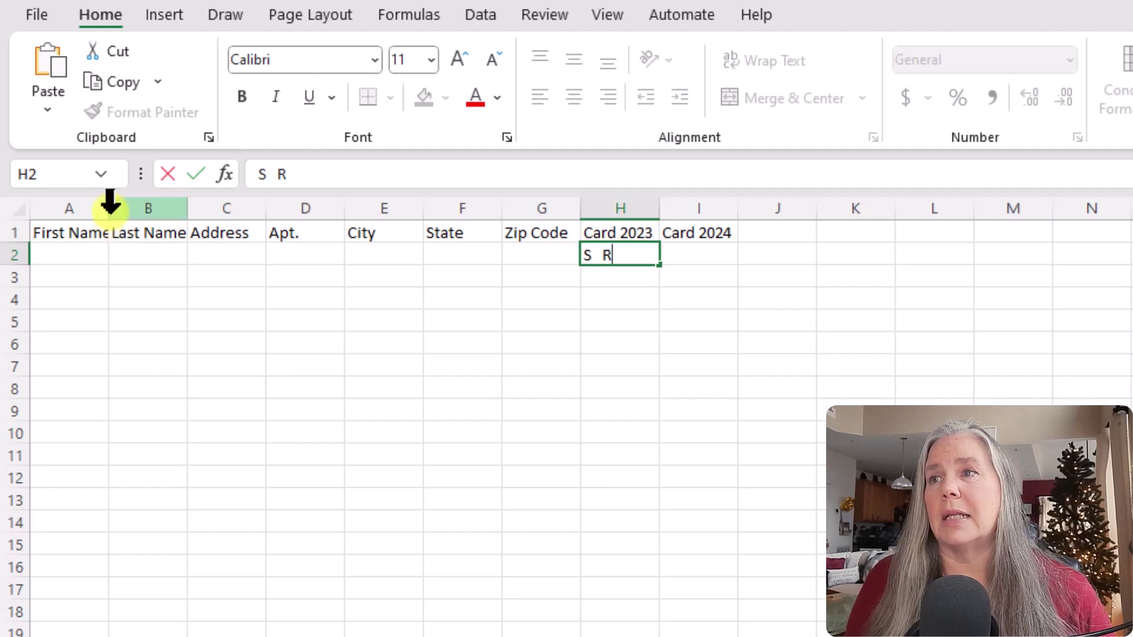
Commit the H2 entry and return to cell A1
click(107, 237)
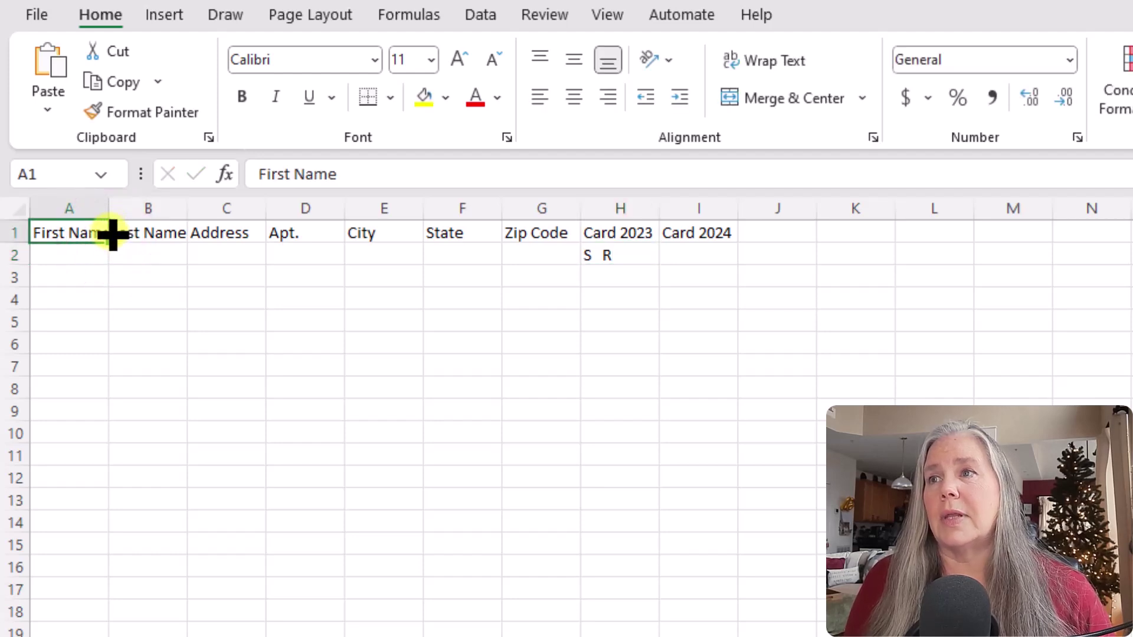
click(109, 232)
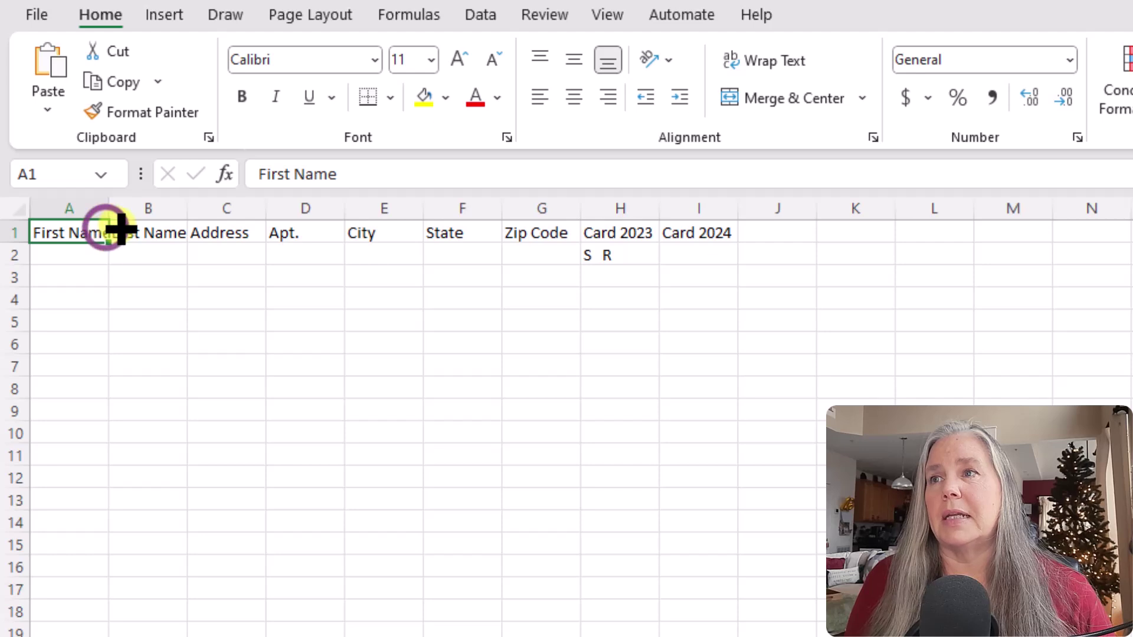
click(108, 230)
scroll(105, 233, down, 1)
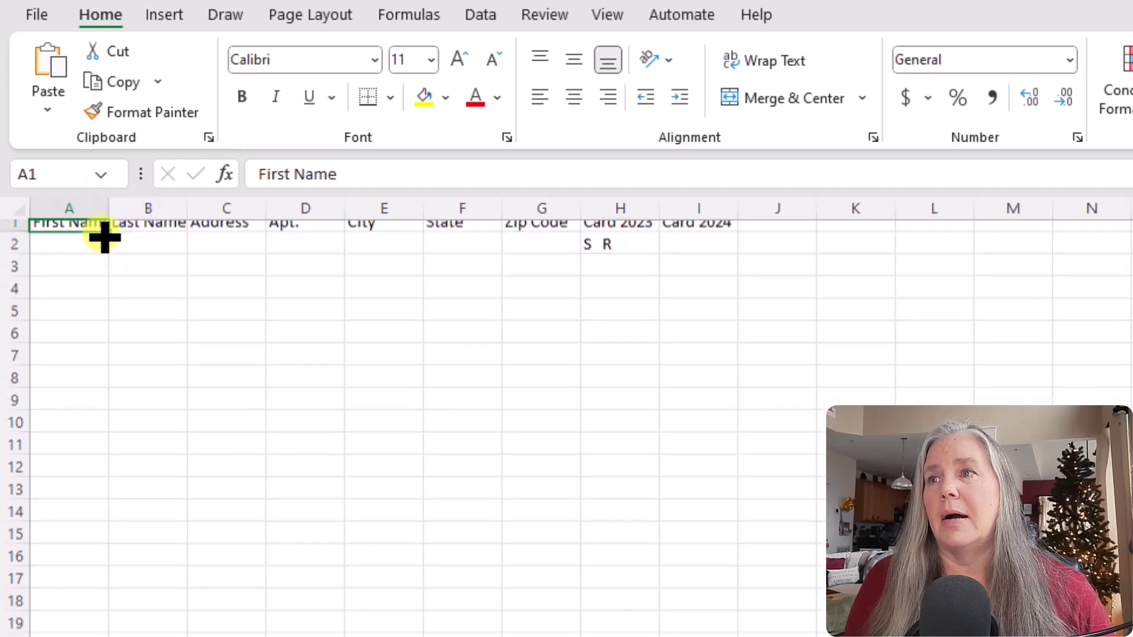
scroll(112, 233, up, 1)
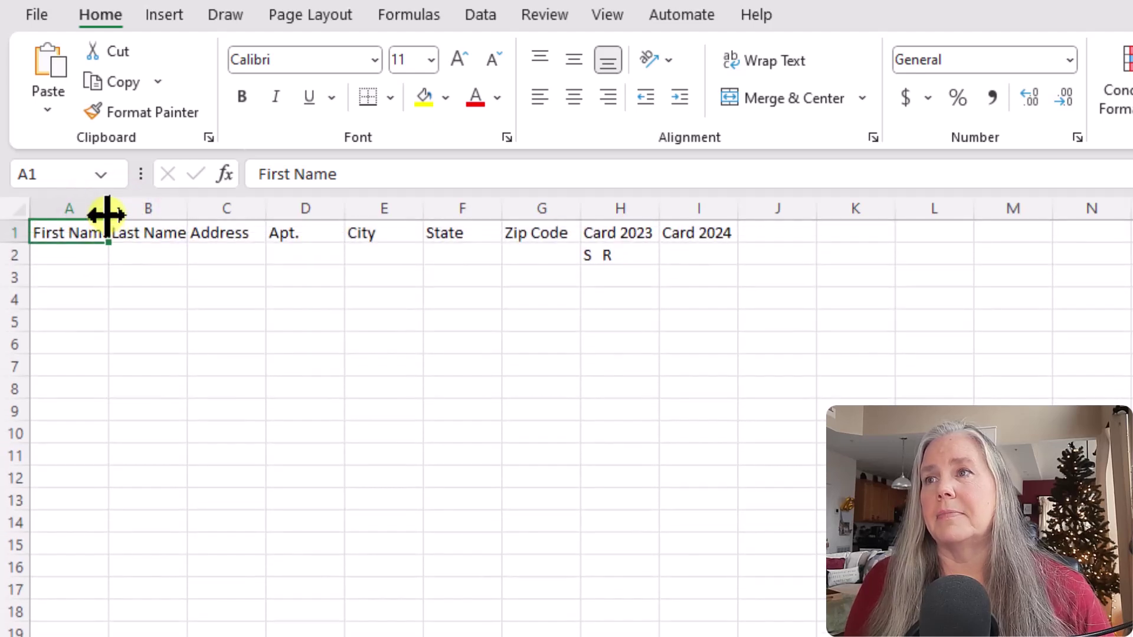
click(105, 233)
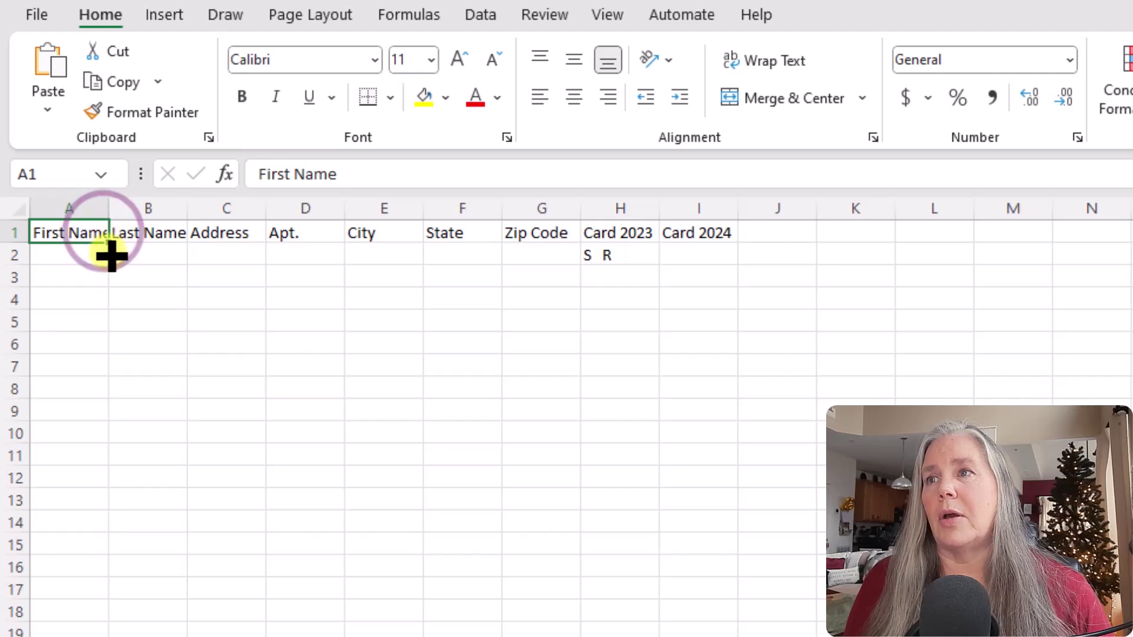
Widen columns A, B, C and E and narrow D, F and G to fit their headers
drag(111, 206, 166, 208)
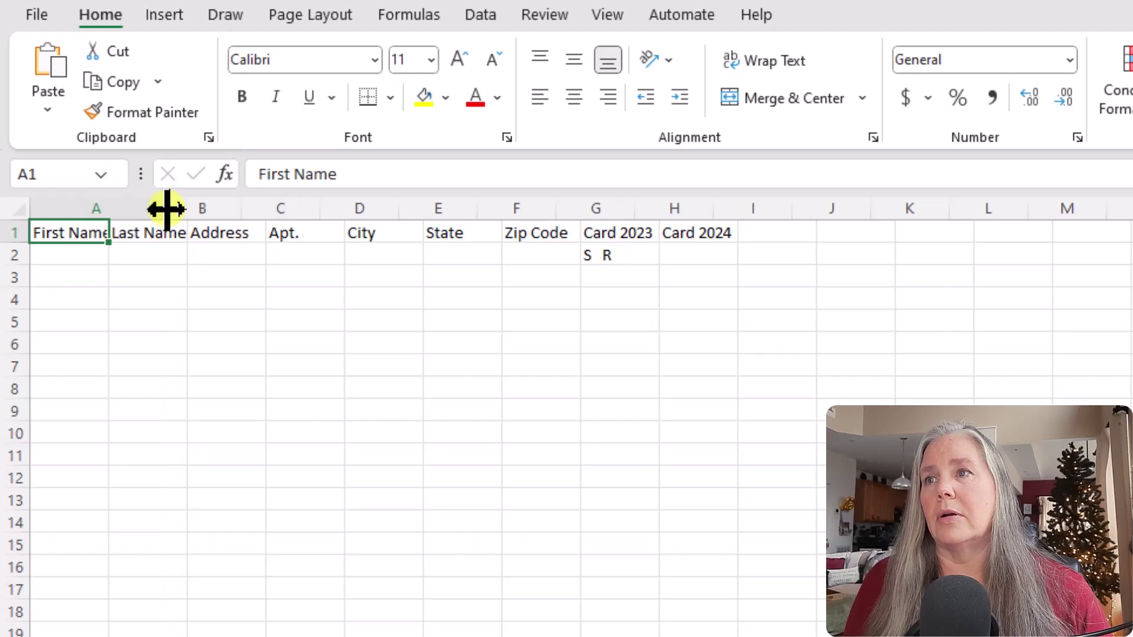
drag(241, 211, 293, 217)
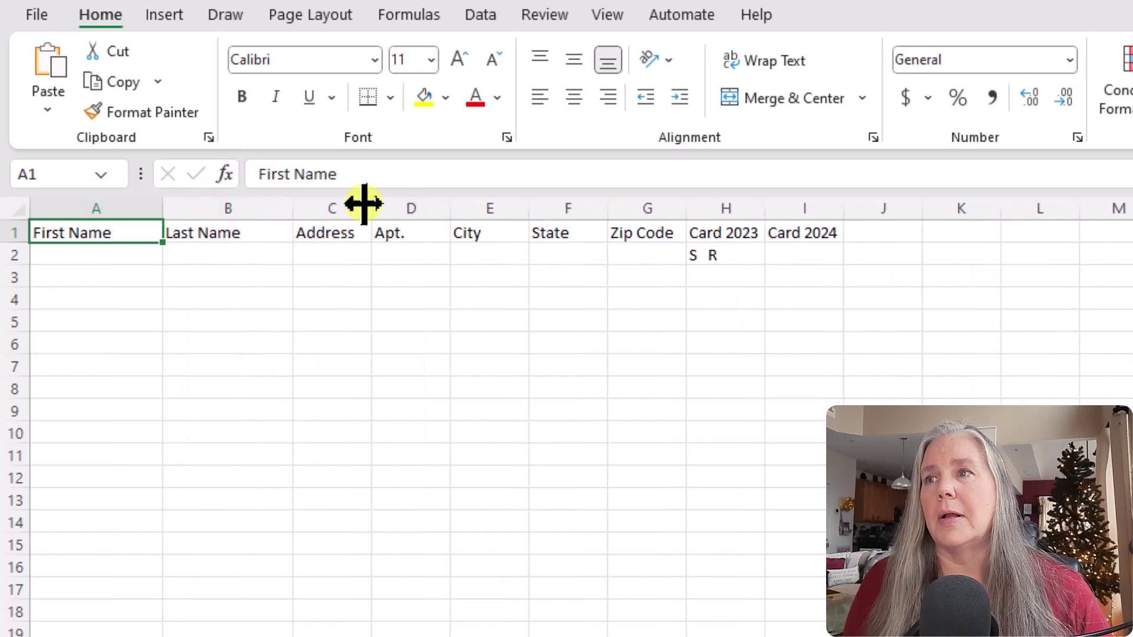
drag(366, 212, 452, 214)
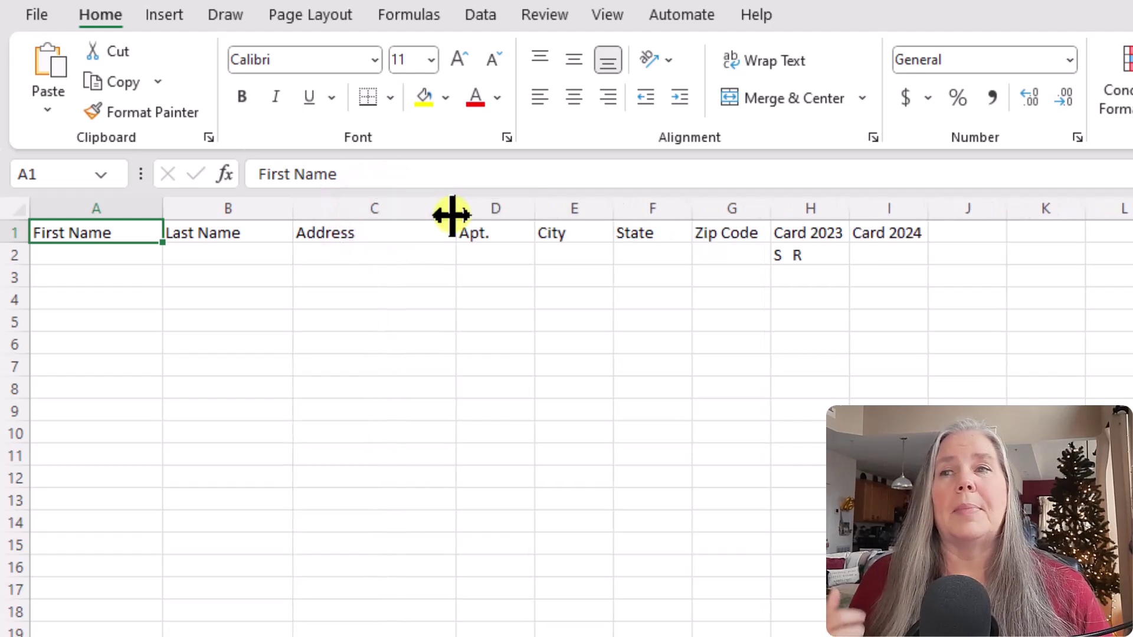
mouse_move(533, 210)
mouse_down()
mouse_move(519, 207)
mouse_move(529, 214)
mouse_up()
drag(607, 210, 680, 219)
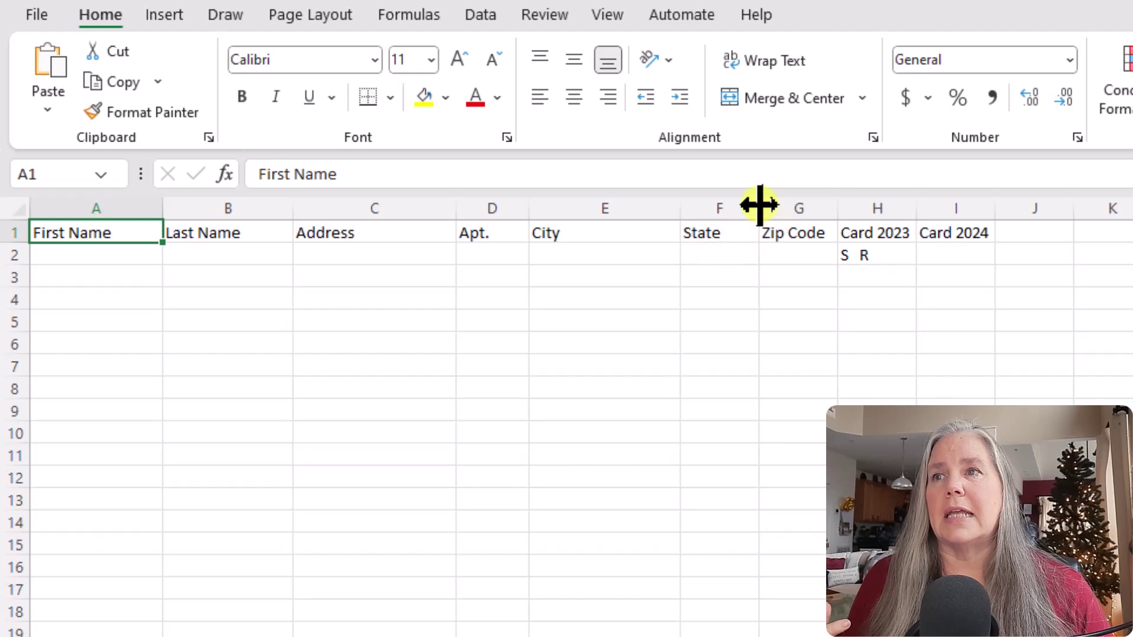
mouse_move(759, 205)
mouse_down()
mouse_move(725, 207)
mouse_move(740, 207)
mouse_up()
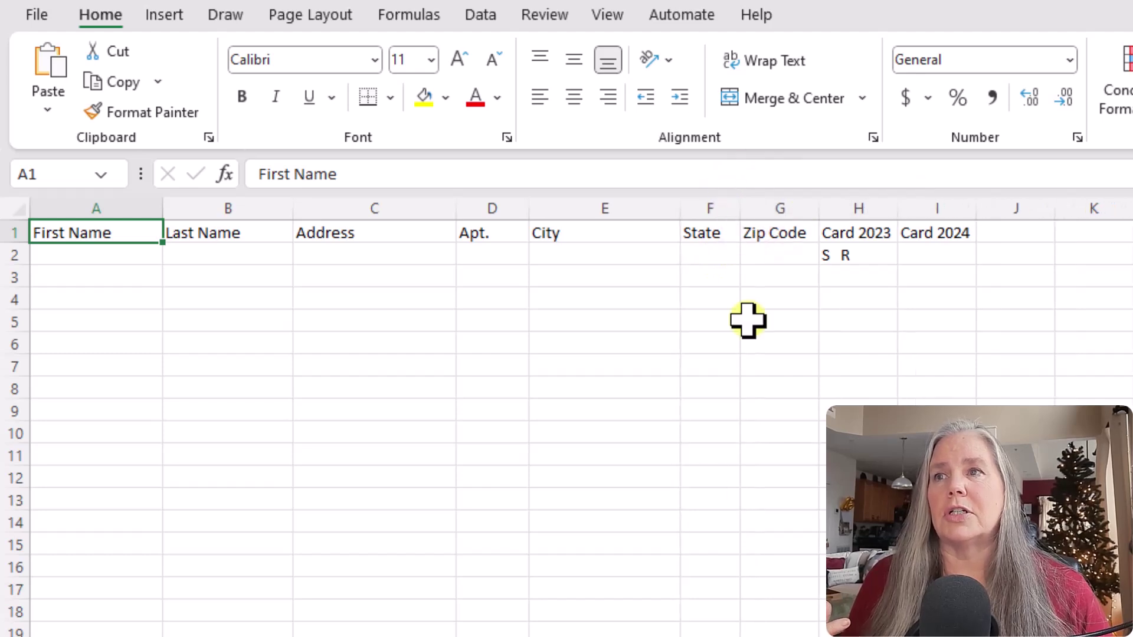
drag(816, 214, 812, 213)
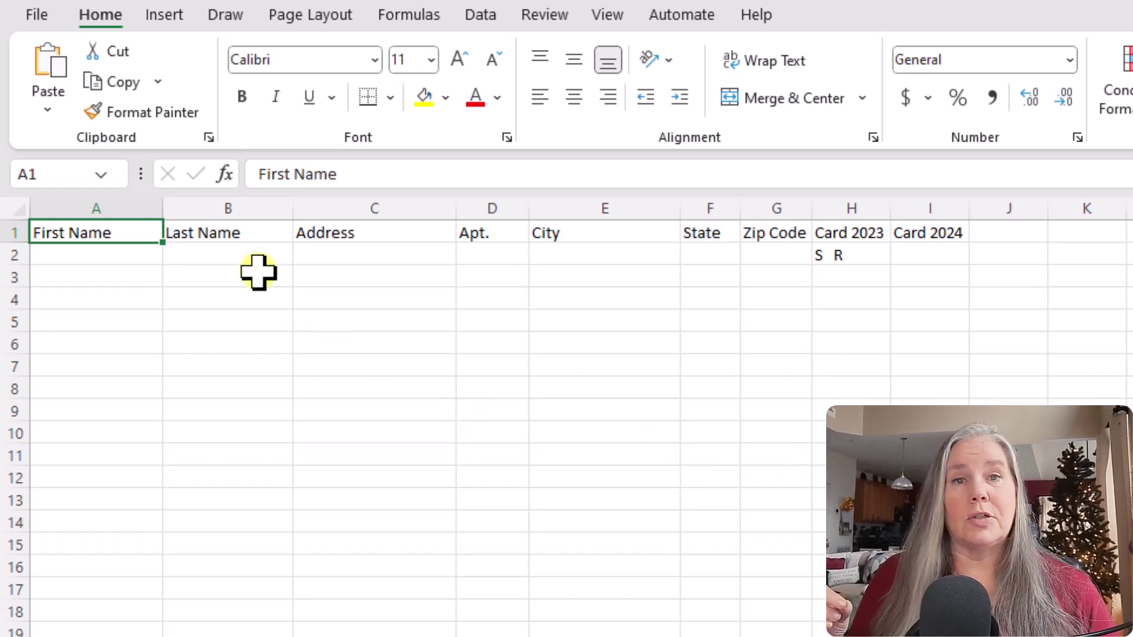
Save the workbook to This PC as Holiday Card List - Spreadsheet7.xlsx, replacing the existing file
click(34, 18)
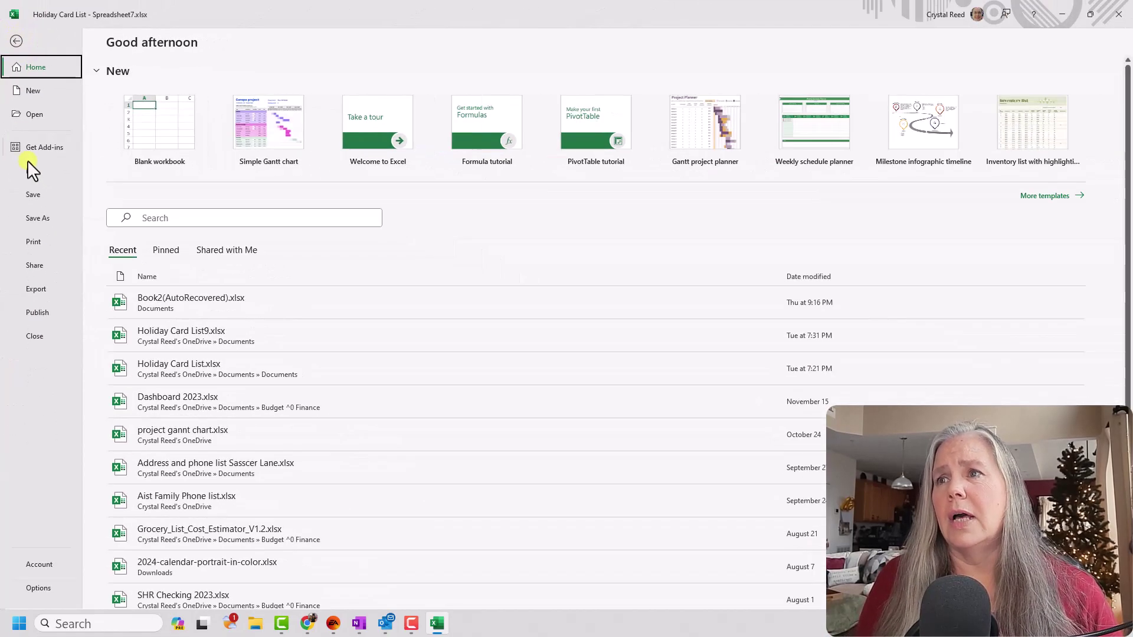
click(40, 221)
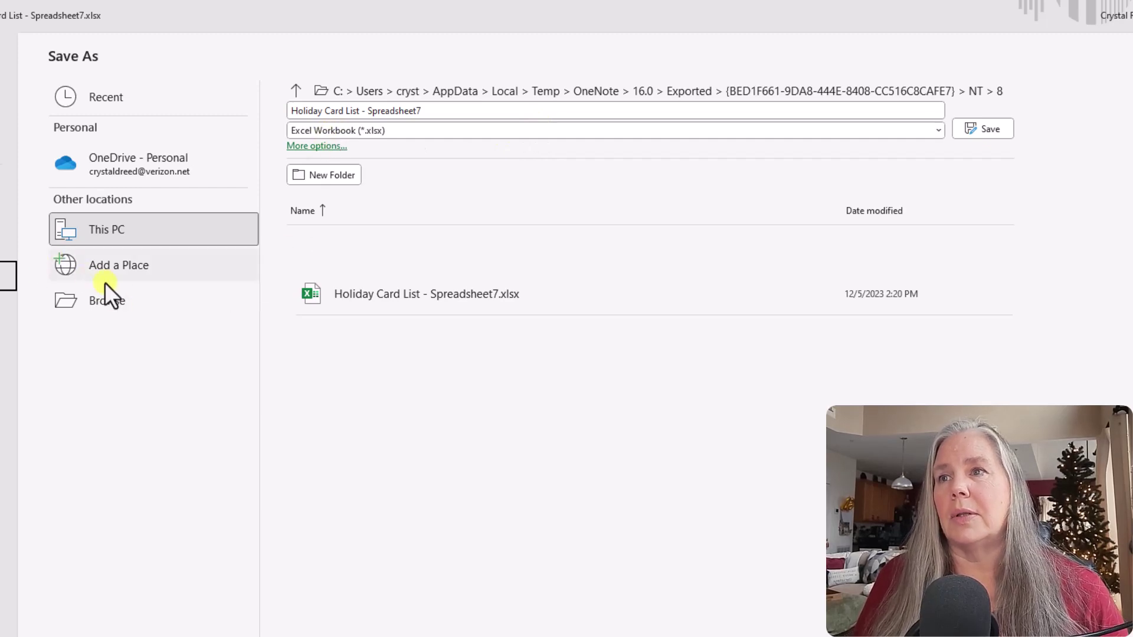
click(984, 129)
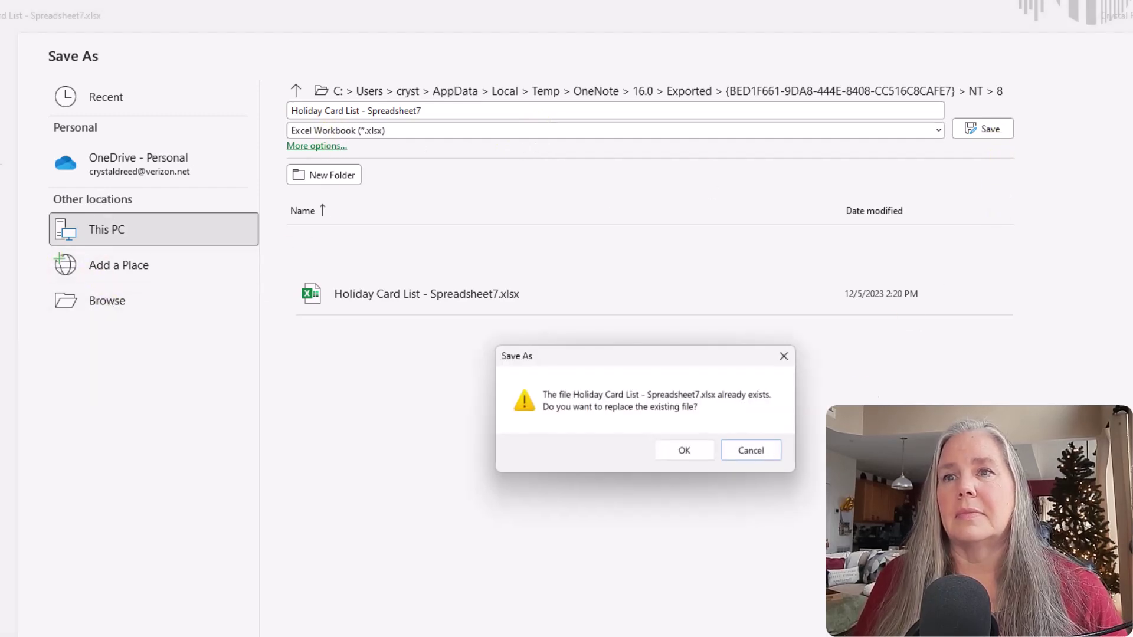
click(680, 450)
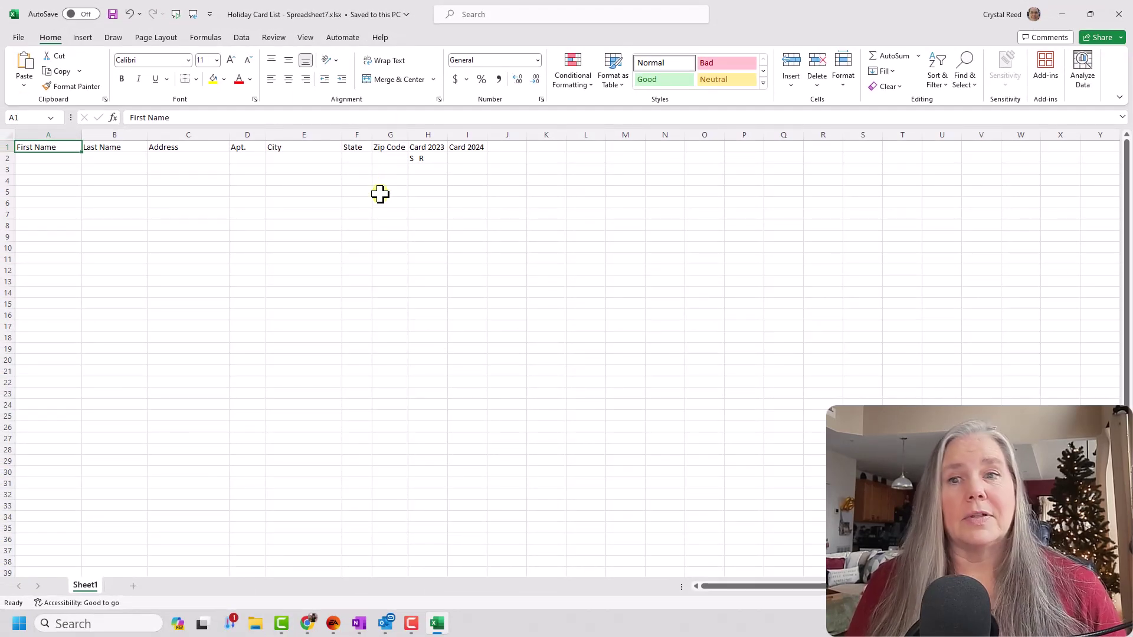
Minimize Excel and drag the embedded spreadsheet across onto the planner page
click(1060, 18)
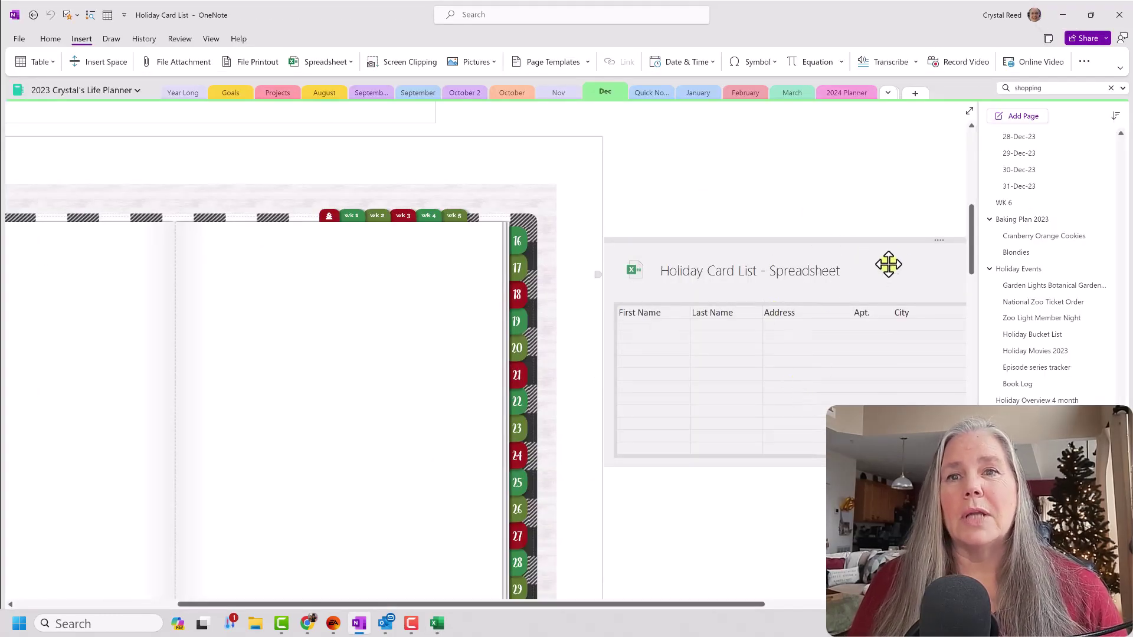
drag(873, 241, 392, 286)
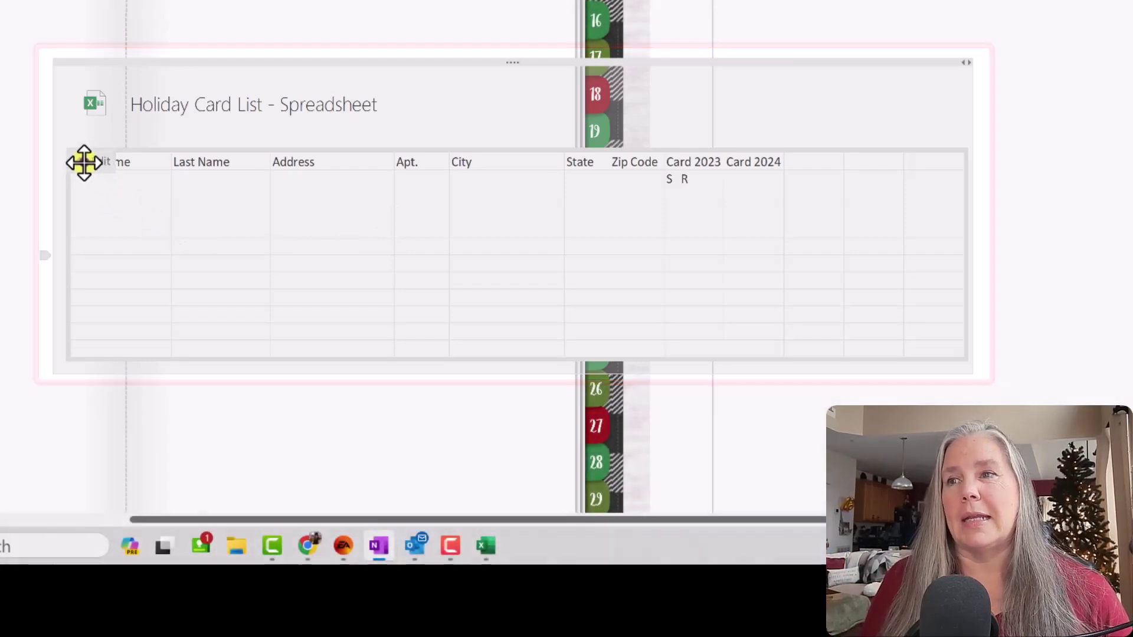
Reopen the embedded spreadsheet in Excel and select the range A1:I17
click(91, 163)
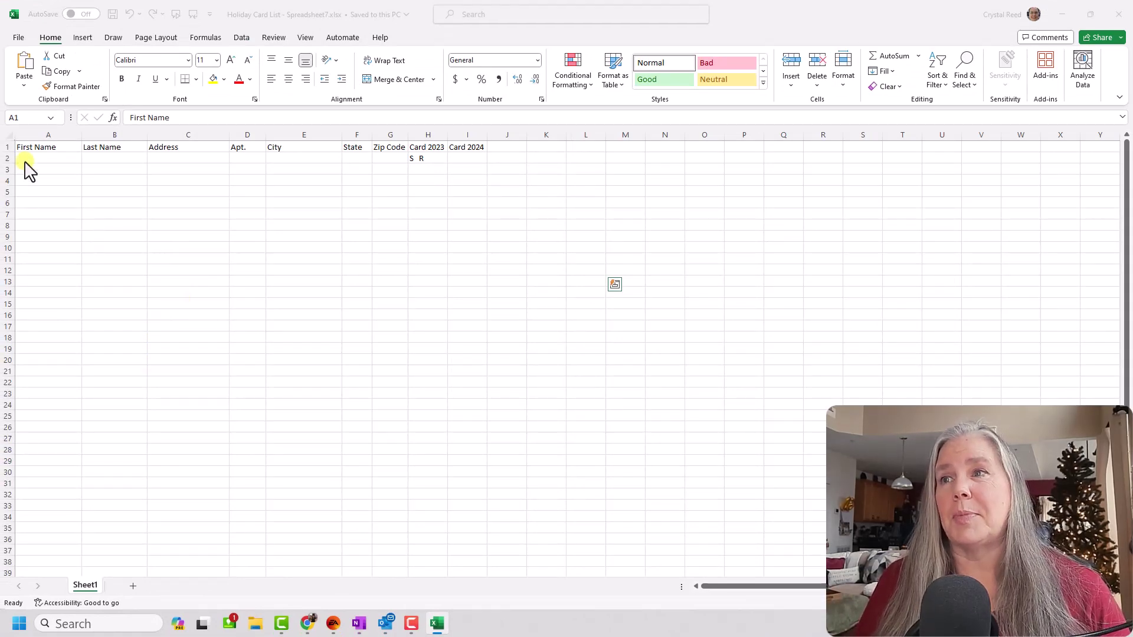
key(ctrl+a)
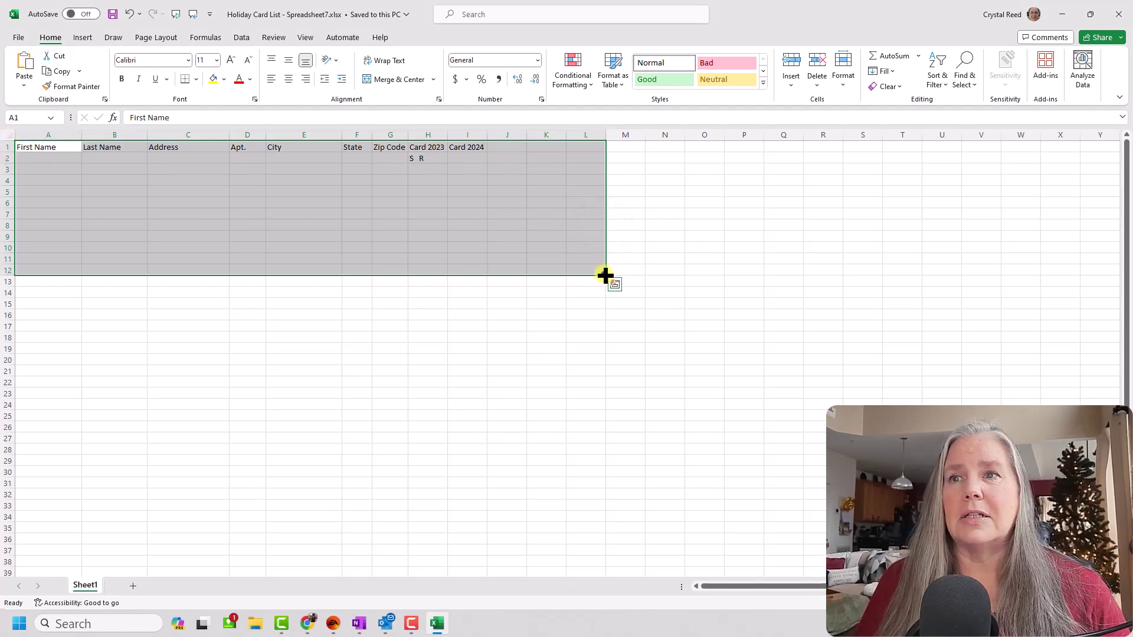
drag(605, 275, 485, 278)
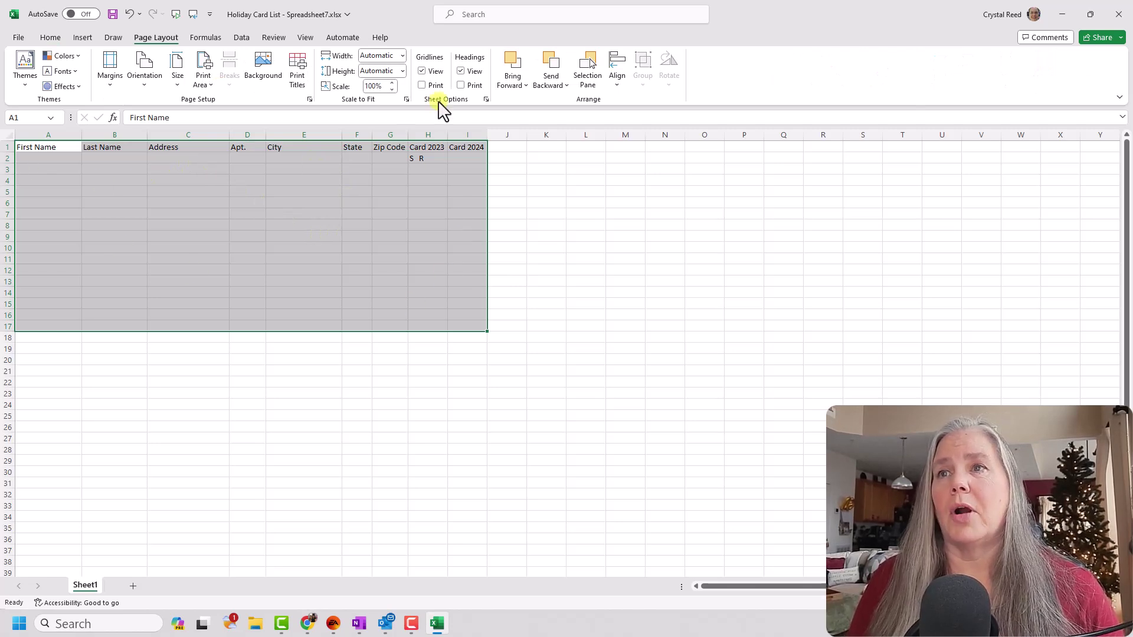
Format A1:I17 as a table in green Table Style Medium 7 with first-row headers
click(480, 12)
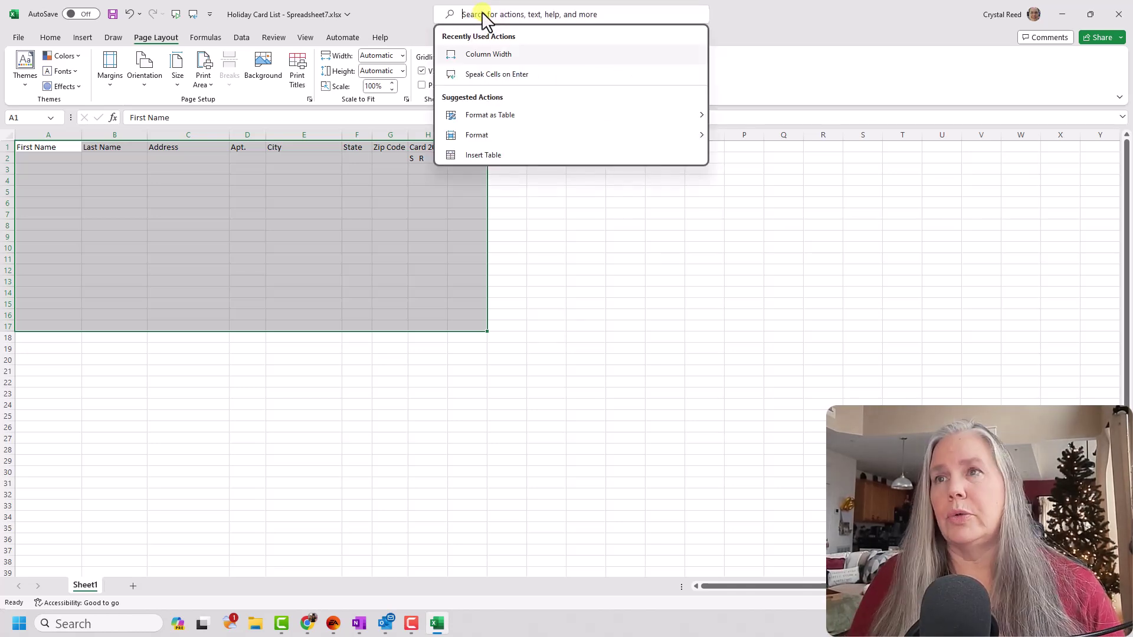
text(tab)
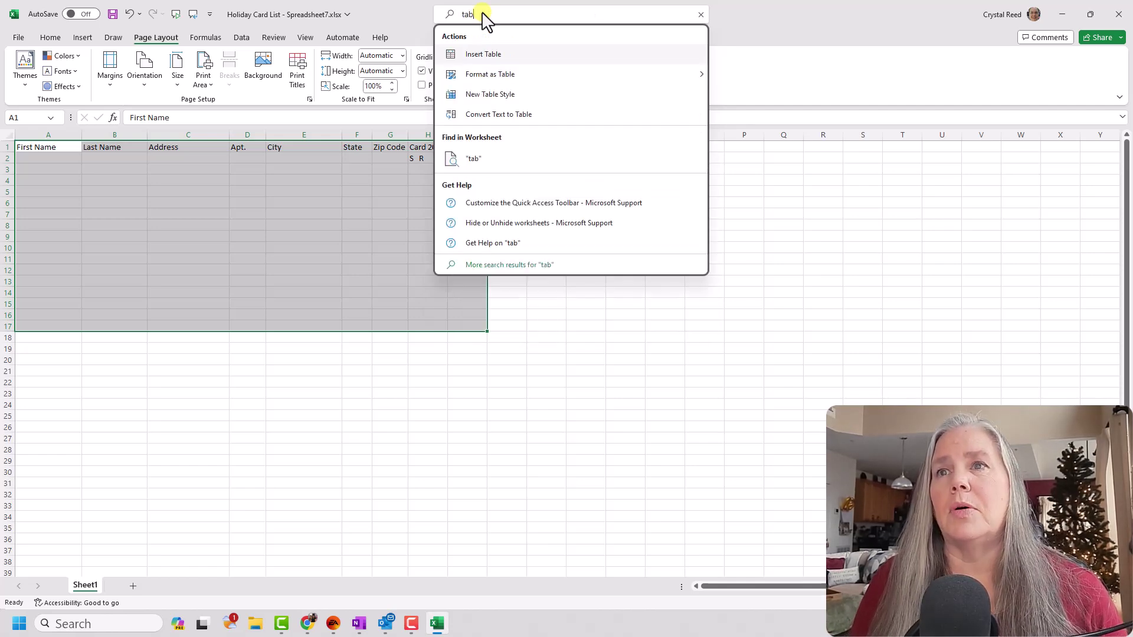
mouse_move(492, 80)
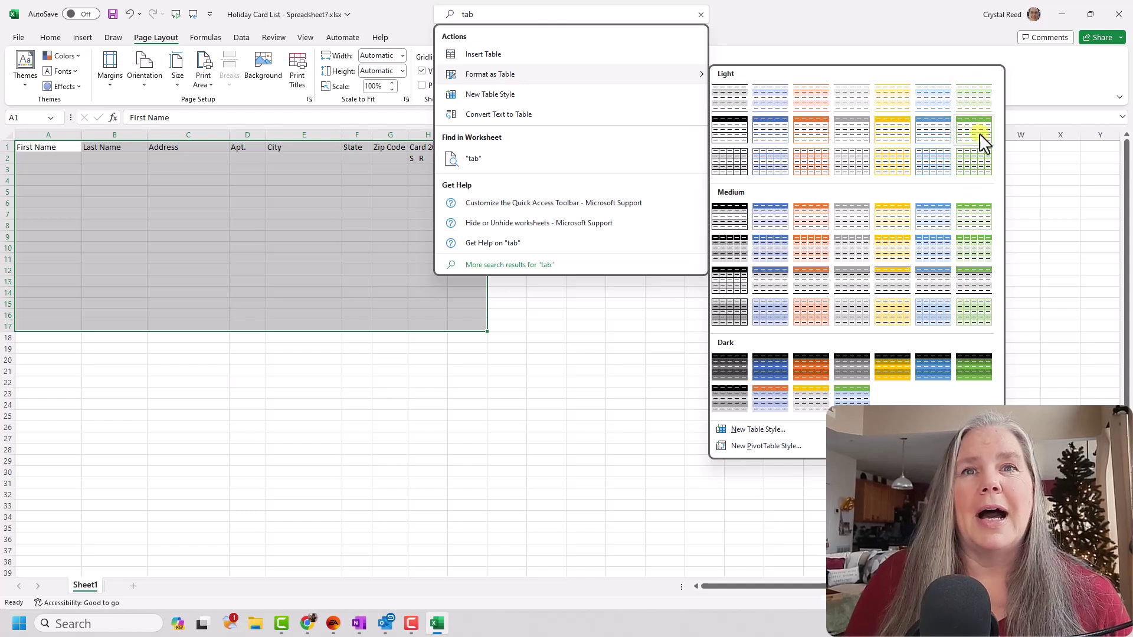
click(976, 217)
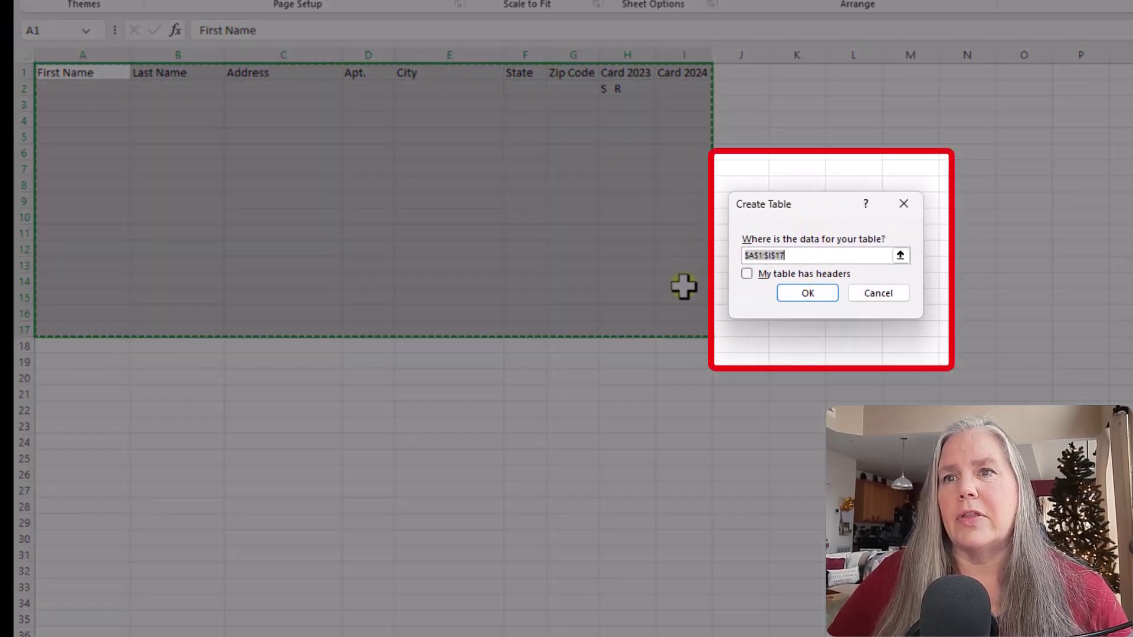
click(745, 275)
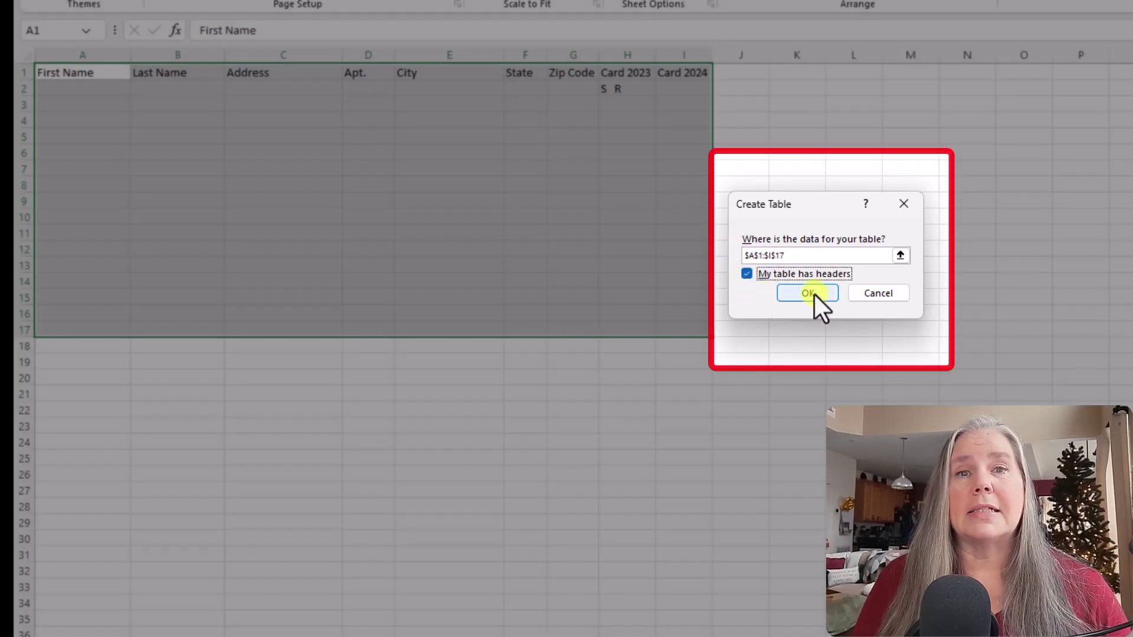
Turn A1:I17 into a table and look over the Address column's filter options
click(812, 294)
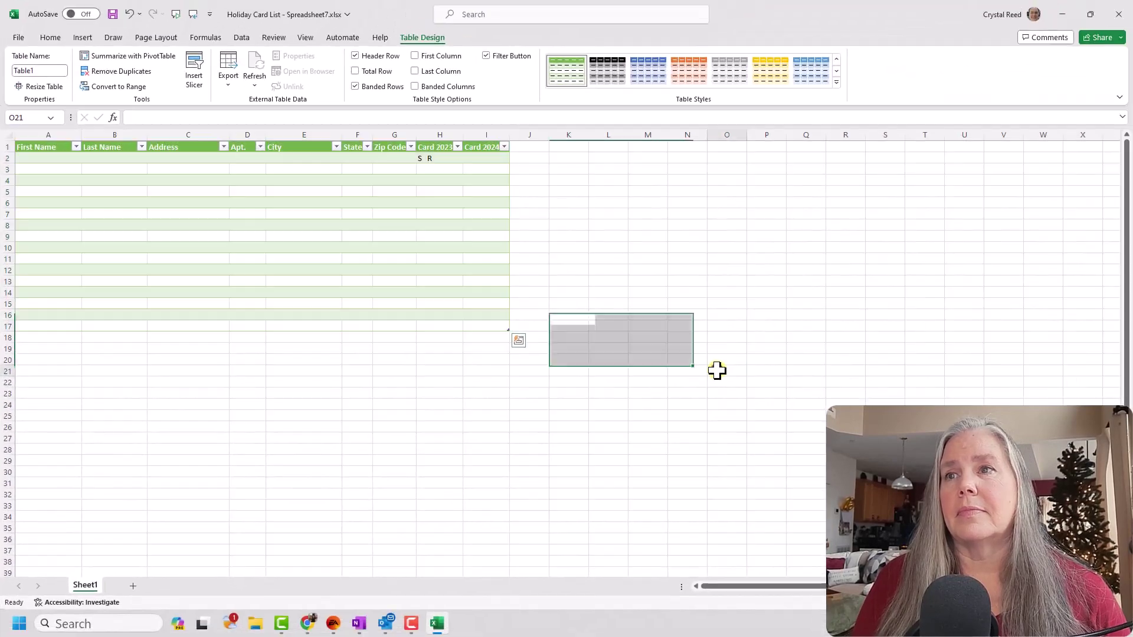
click(836, 379)
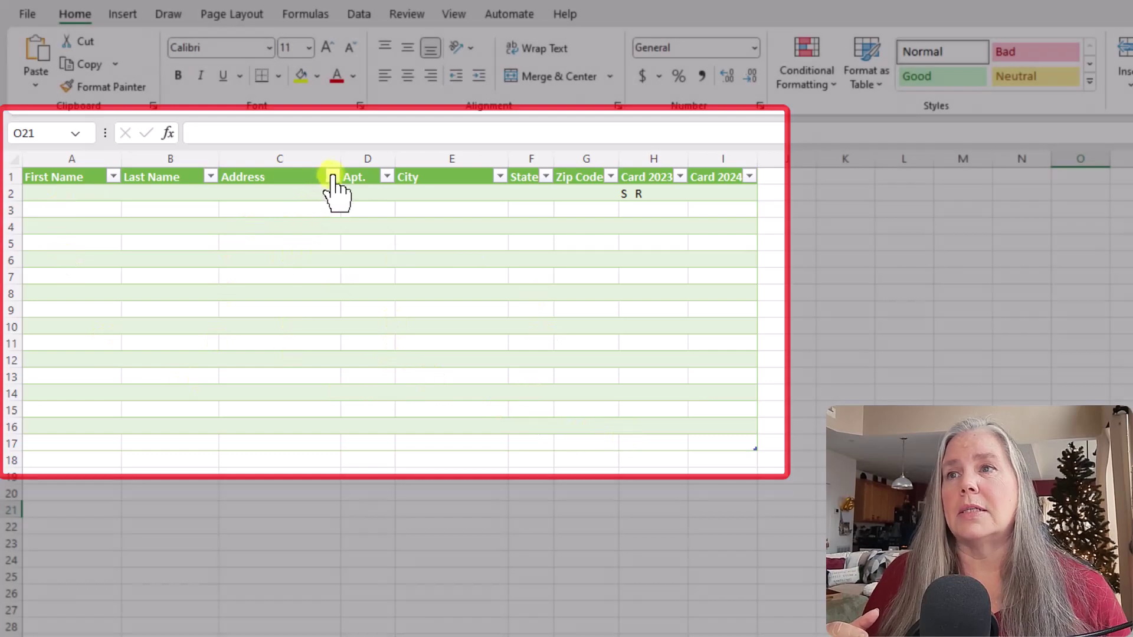
click(332, 175)
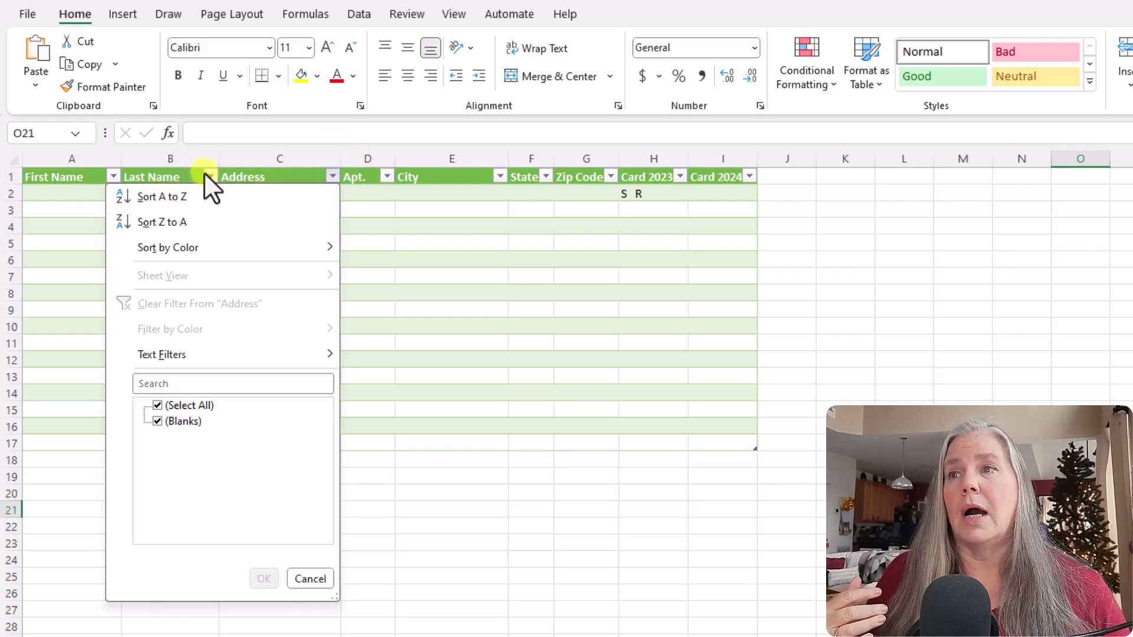
click(466, 303)
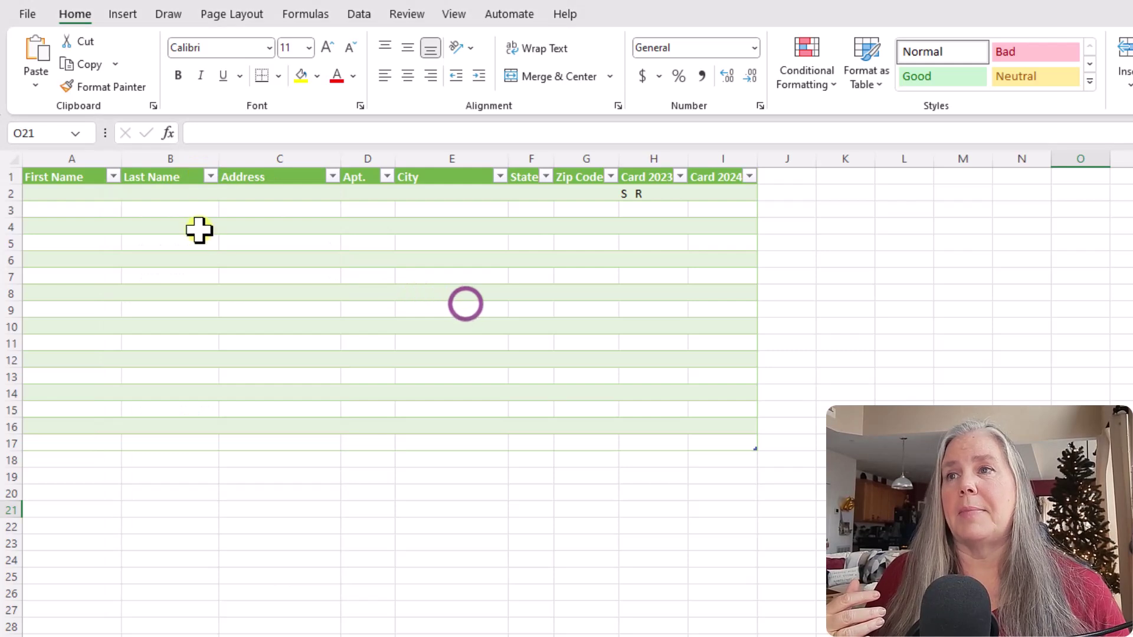
Sort the table A to Z by Last Name, then A to Z by First Name
click(210, 177)
click(87, 196)
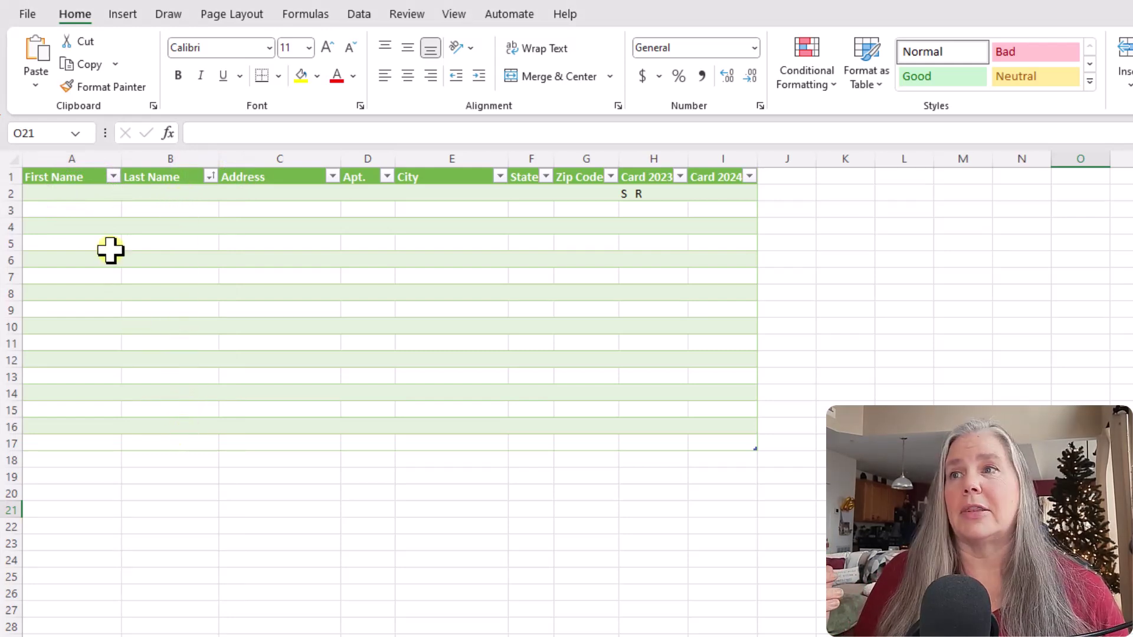
click(115, 175)
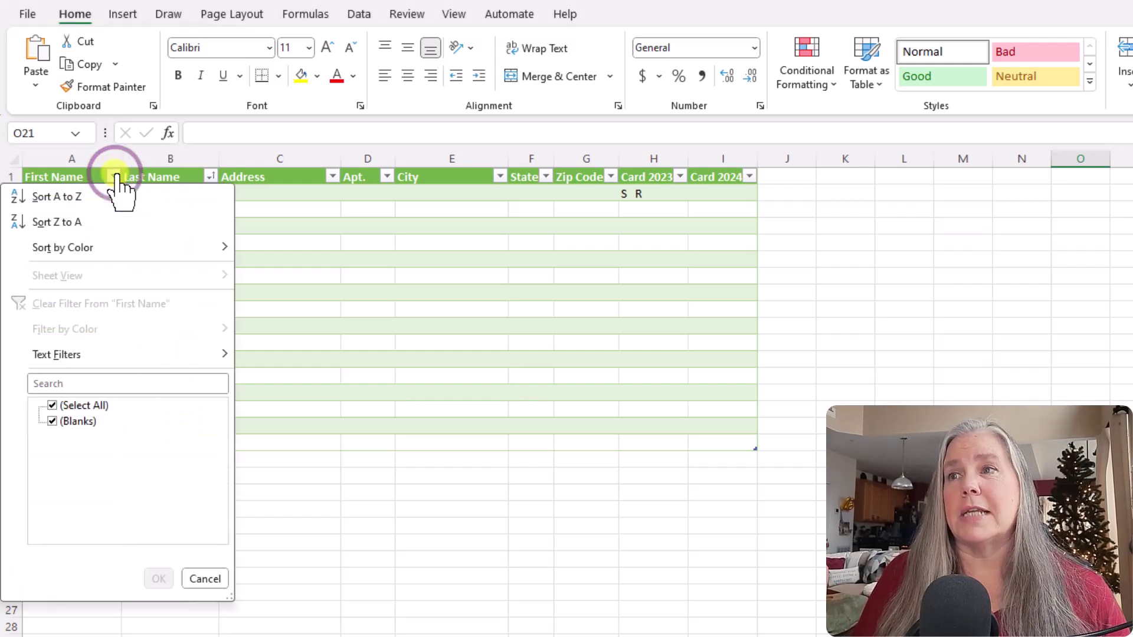
click(103, 197)
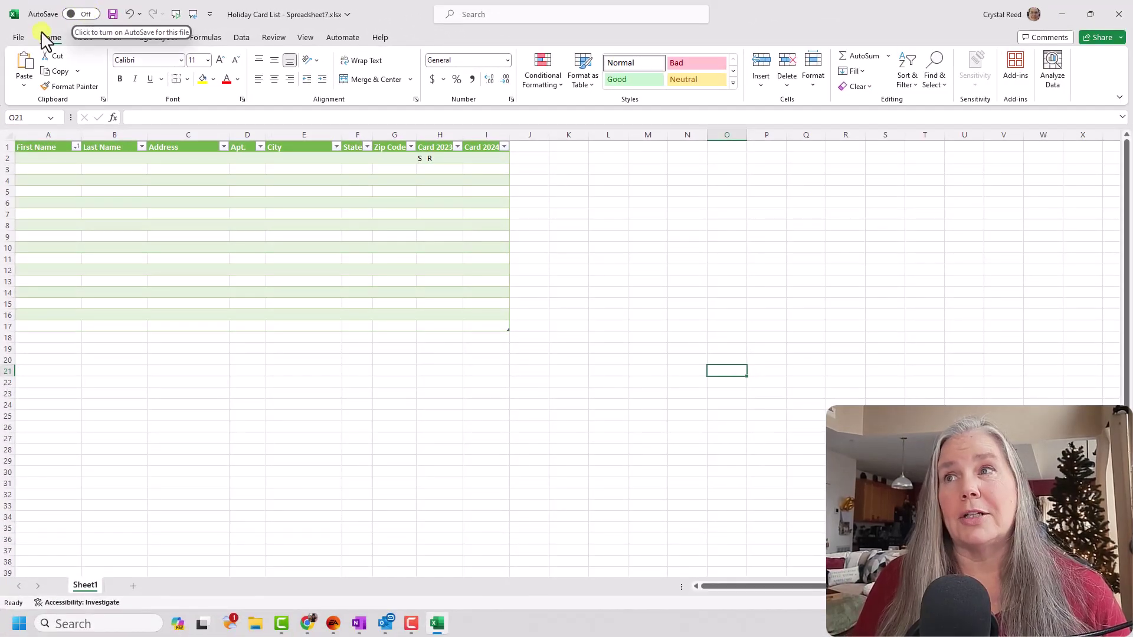
Save the workbook to this PC and snap Excel to the right and OneNote to the left
click(17, 36)
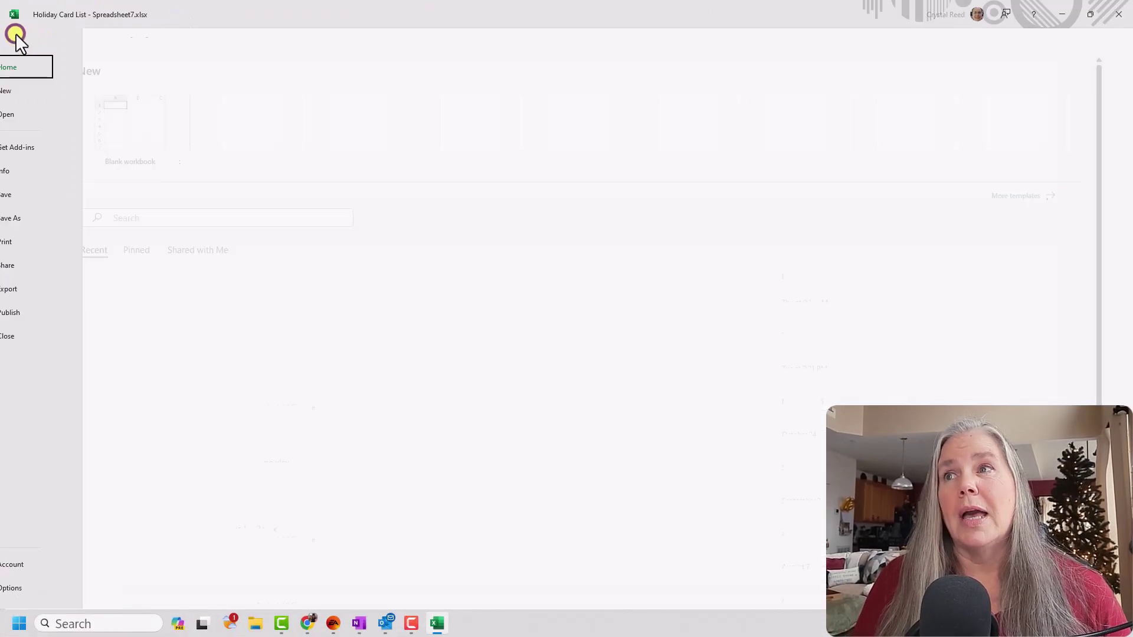
click(39, 194)
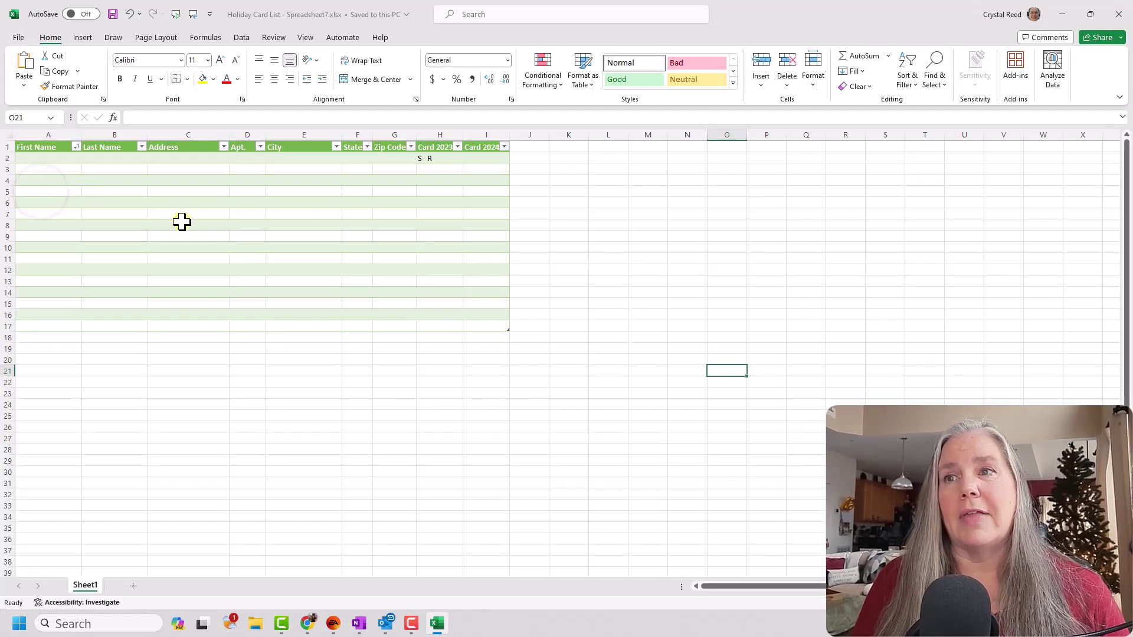
click(1090, 14)
drag(562, 147, 1119, 182)
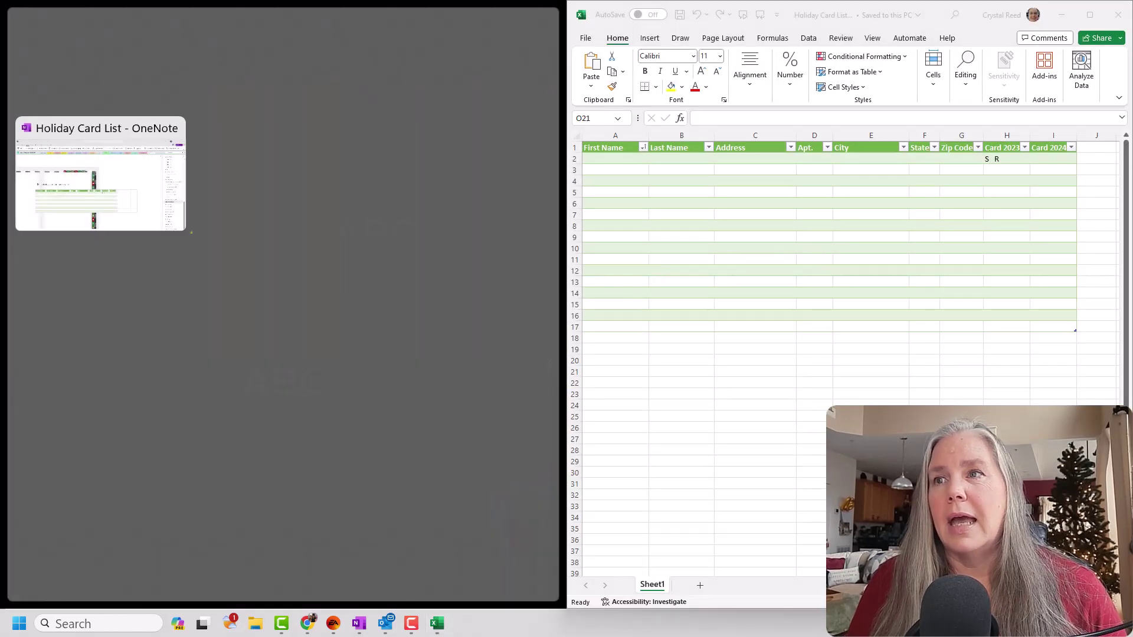
click(140, 207)
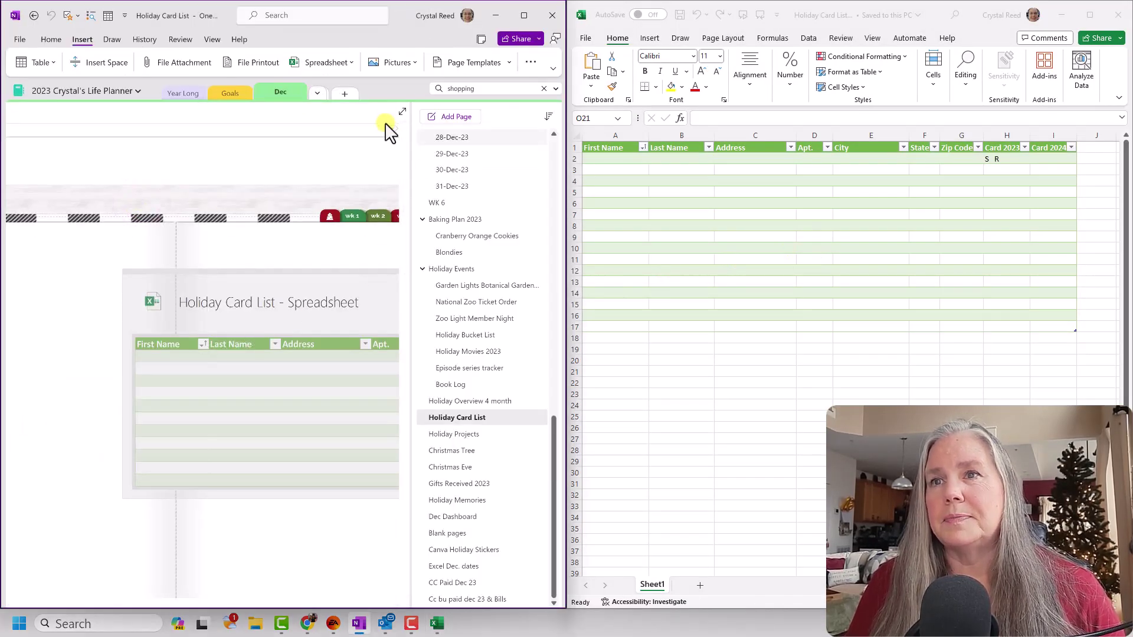
Expand OneNote to full page view, refresh the embedded spreadsheet, and edit it in Excel at cell A2
click(400, 112)
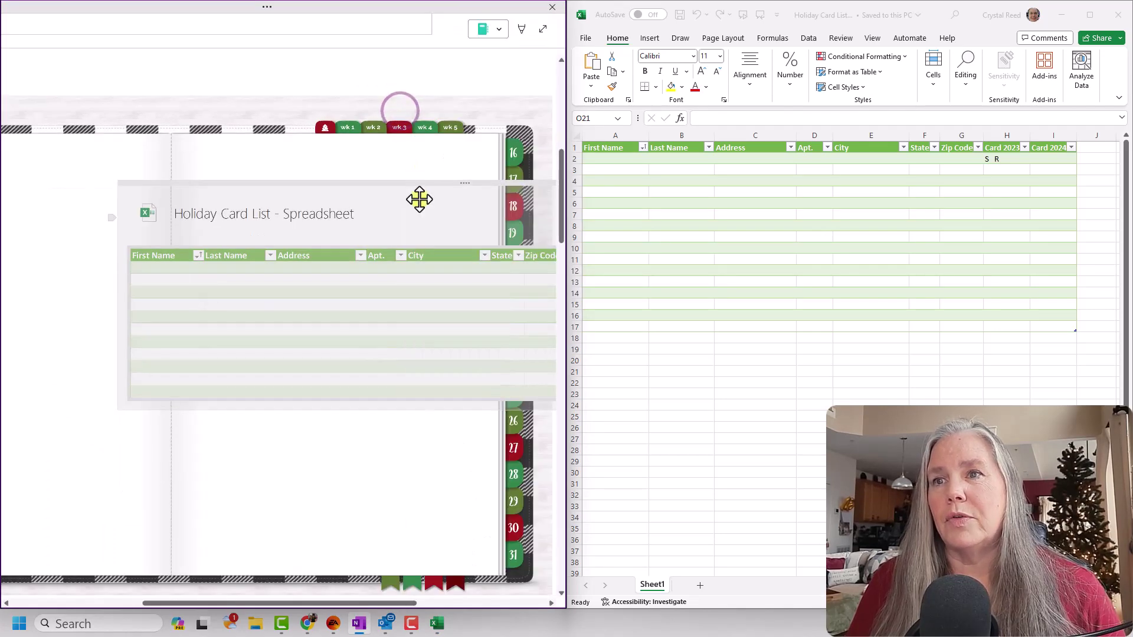
click(456, 182)
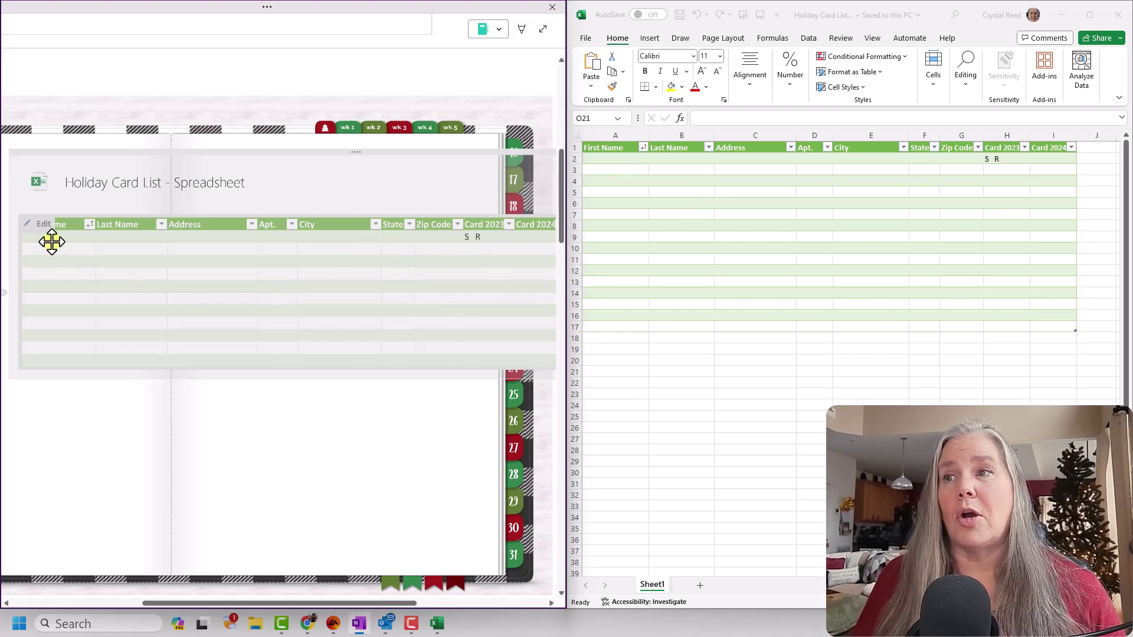
click(38, 224)
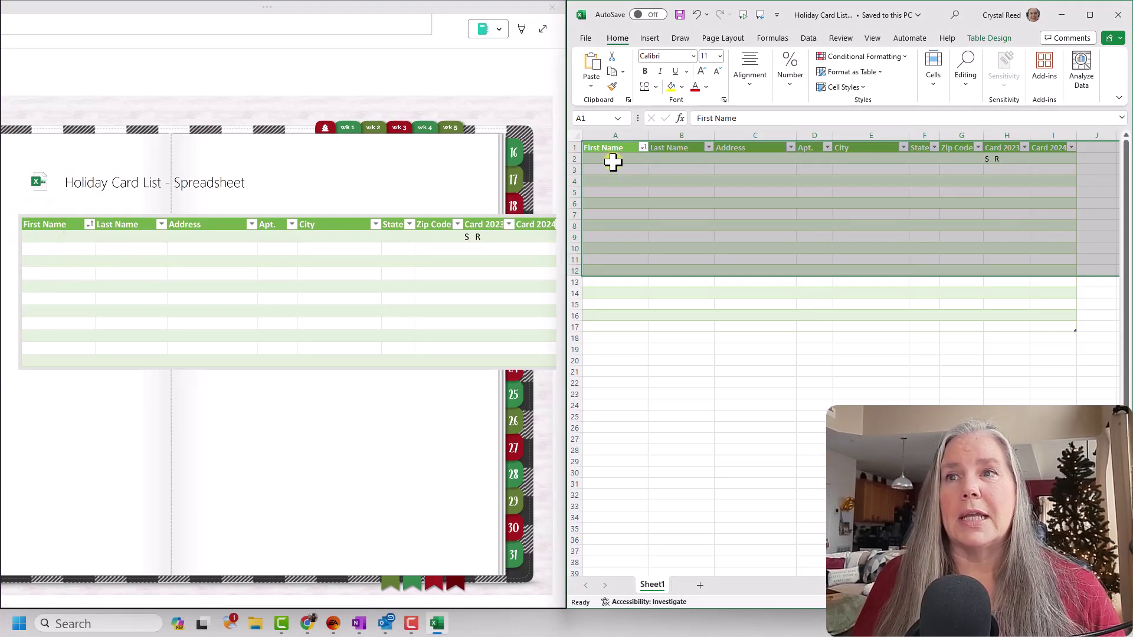
click(612, 162)
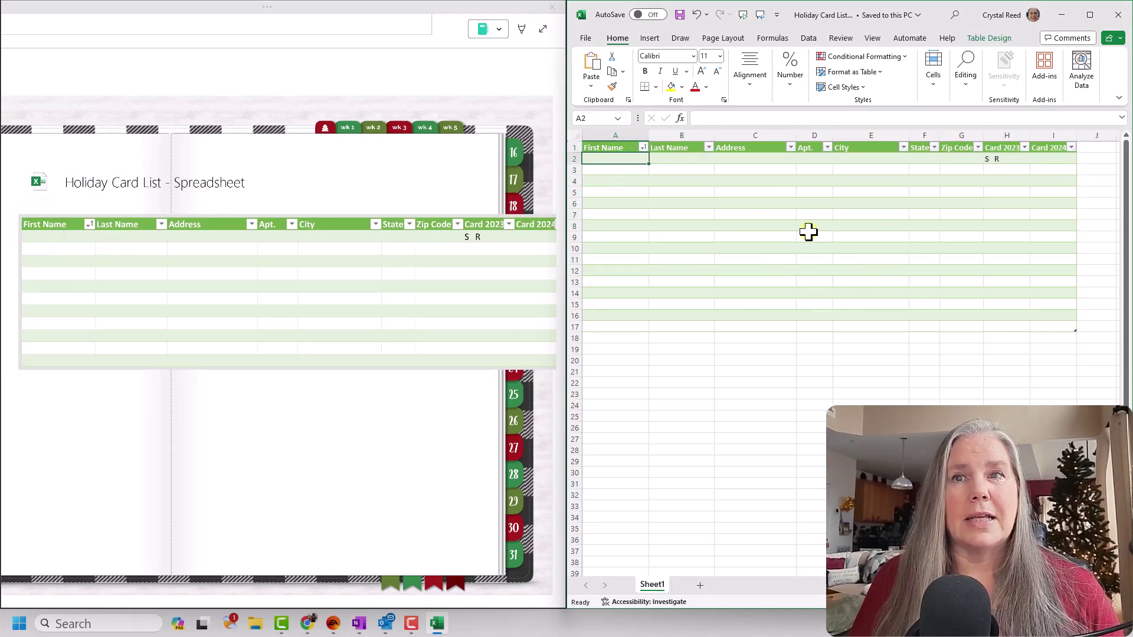
click(617, 164)
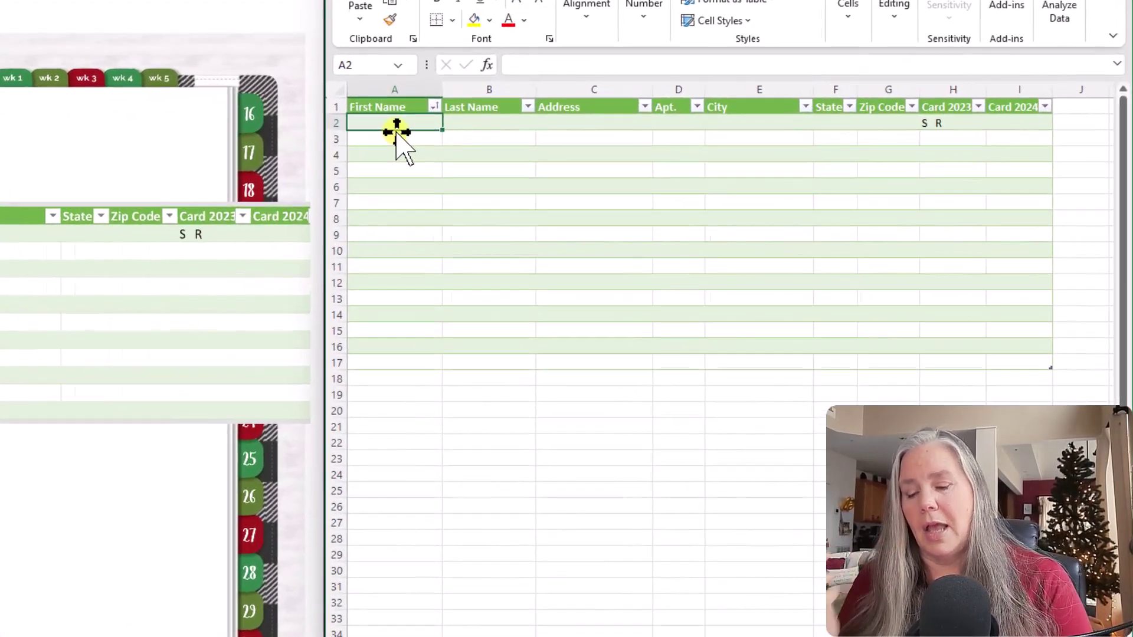
Fill row 2 with the first sample contact's name, address, apartment 1, city, state and zip code
text(Timmy)
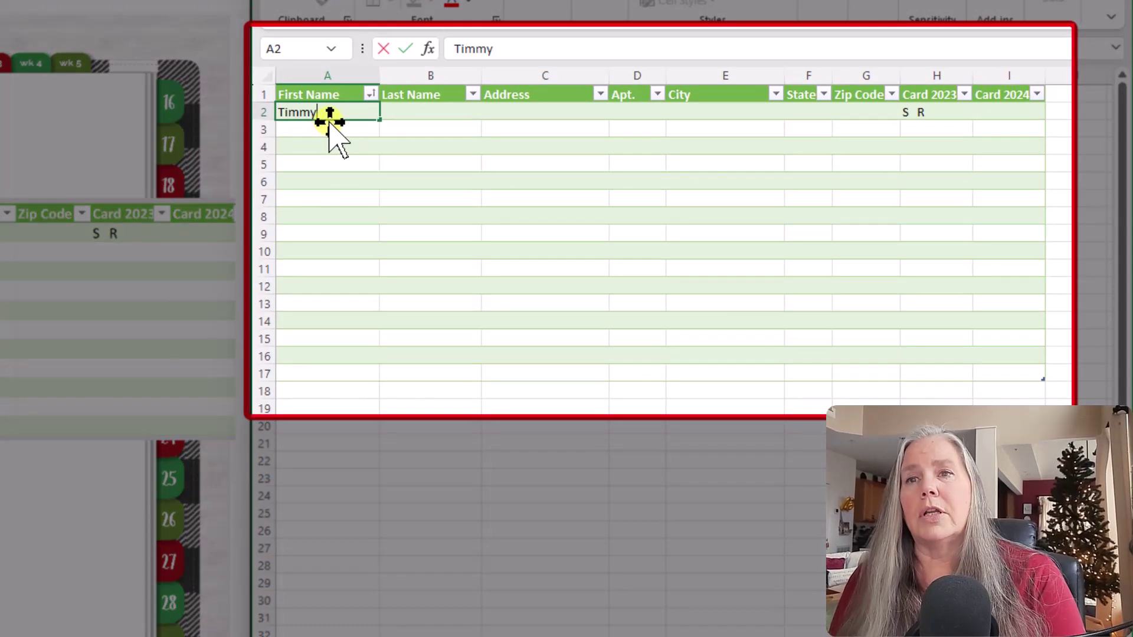
key(Tab)
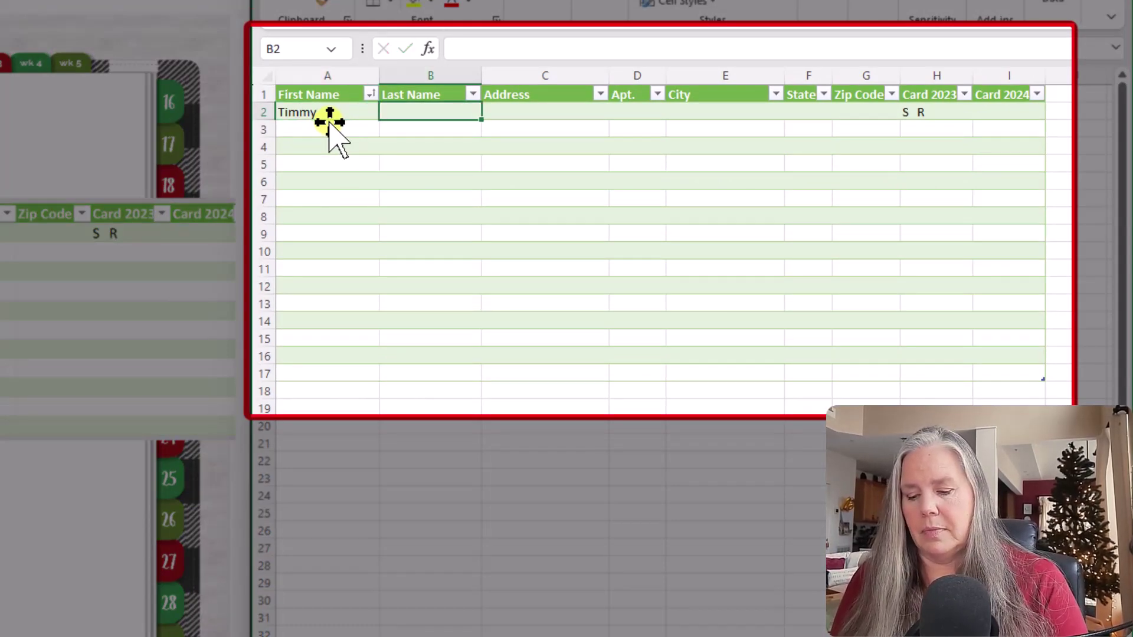
text(Bottom)
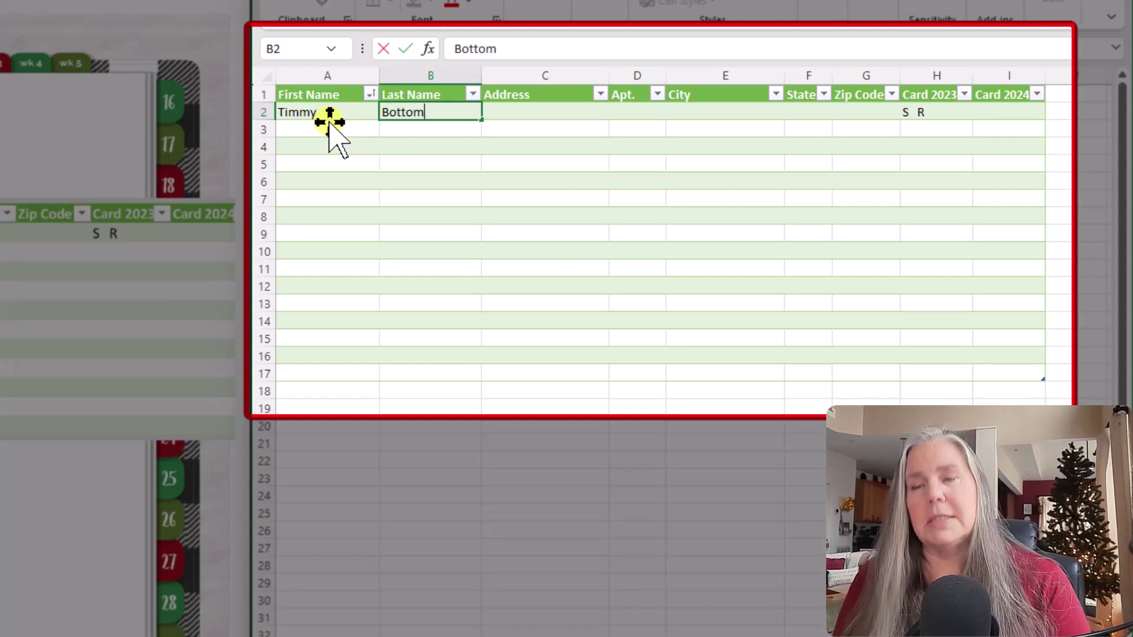
key(Tab)
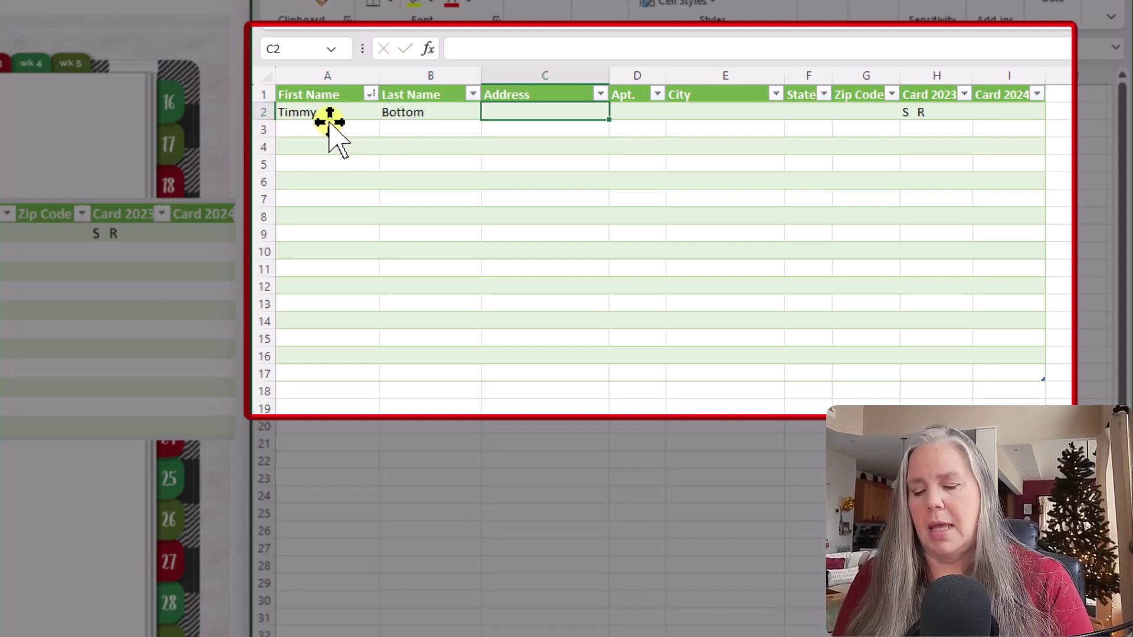
text(234 Hollow St.)
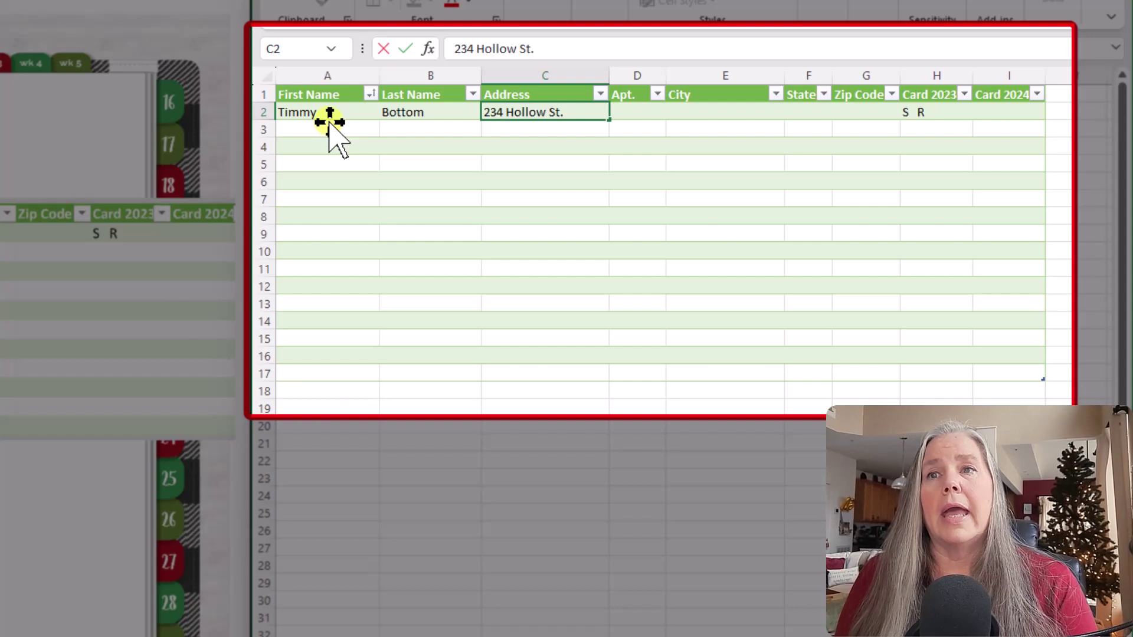
key(Tab)
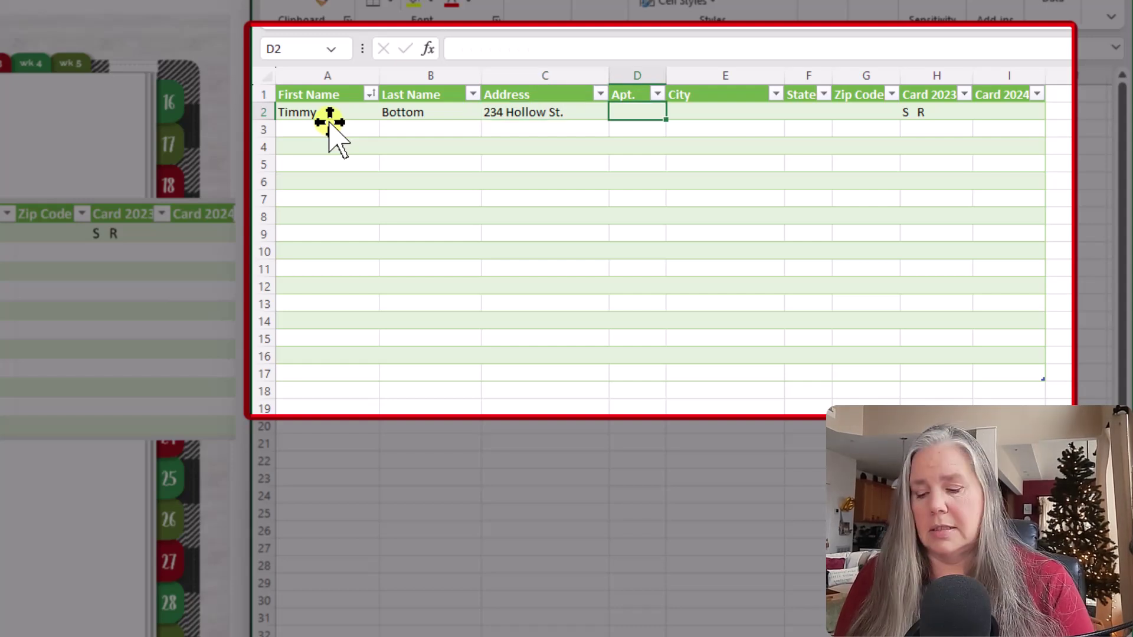
text(13)
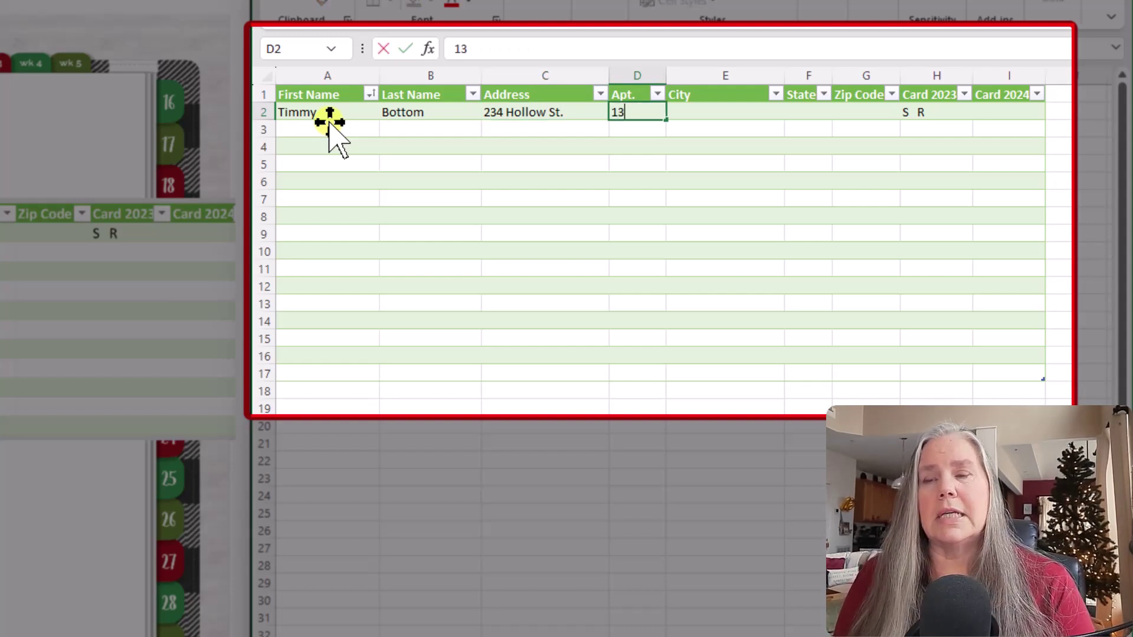
key(Tab)
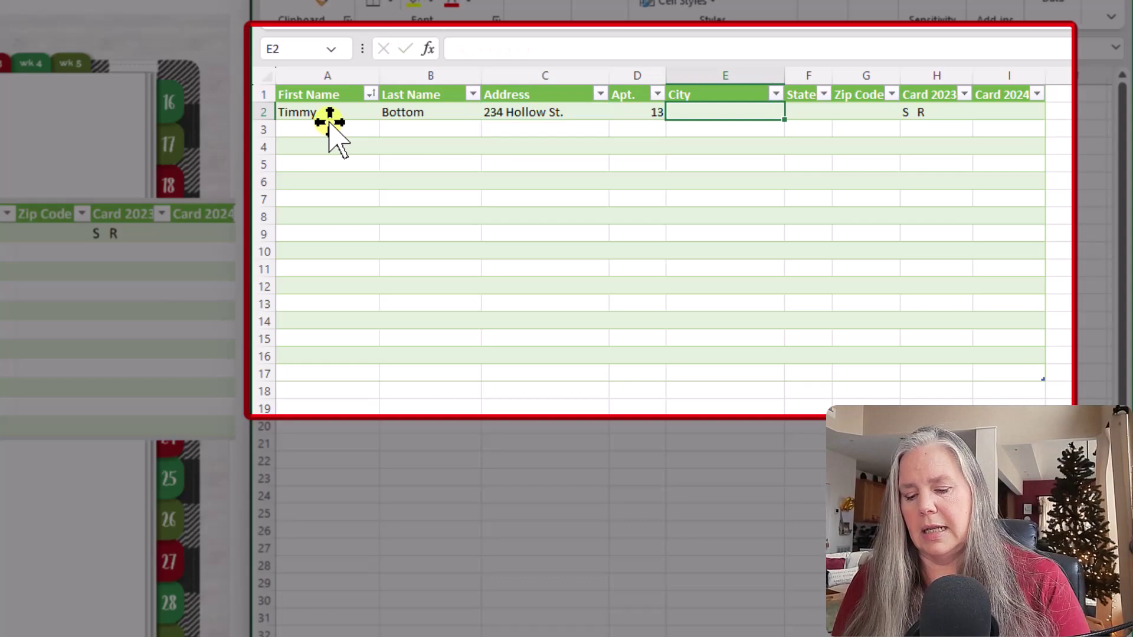
text(:ower P)
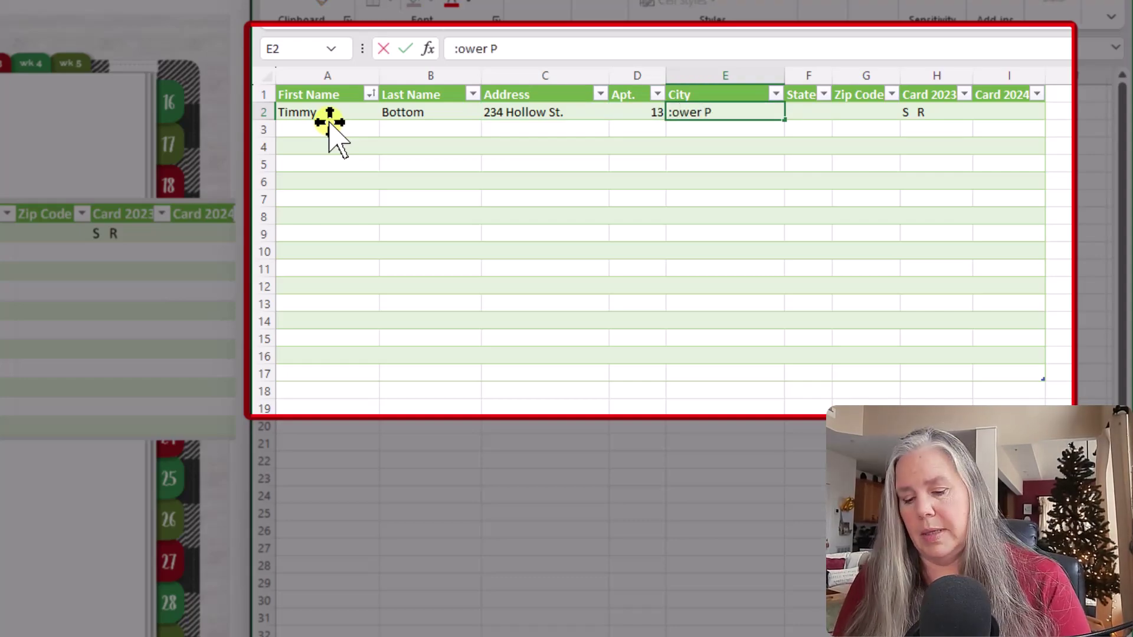
text(indell)
key(Tab)
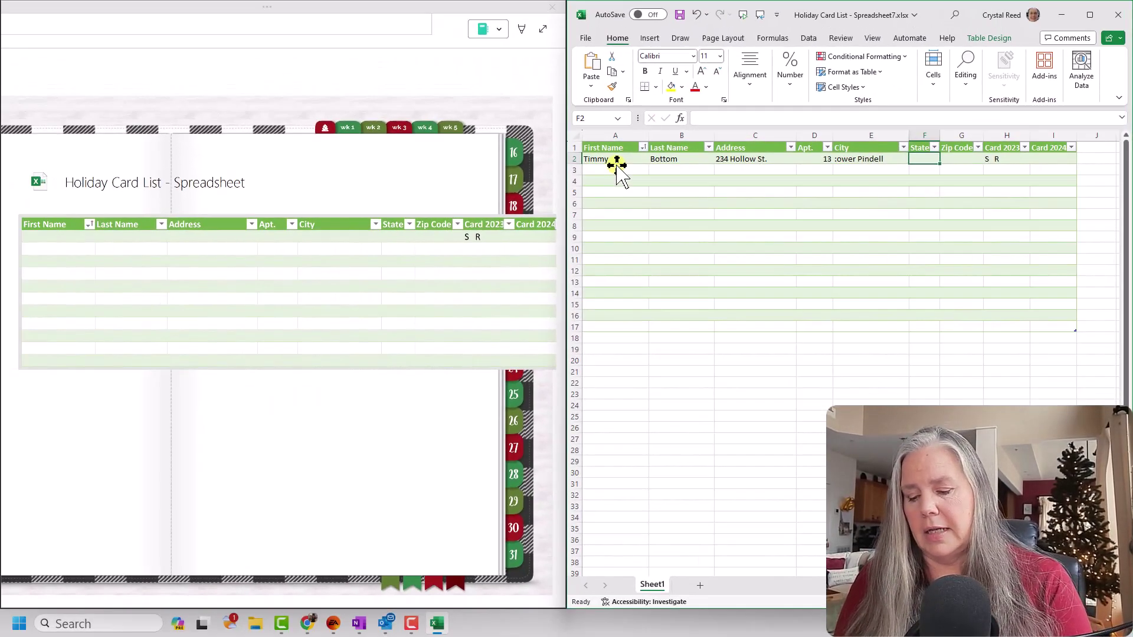
text(DE)
key(Tab)
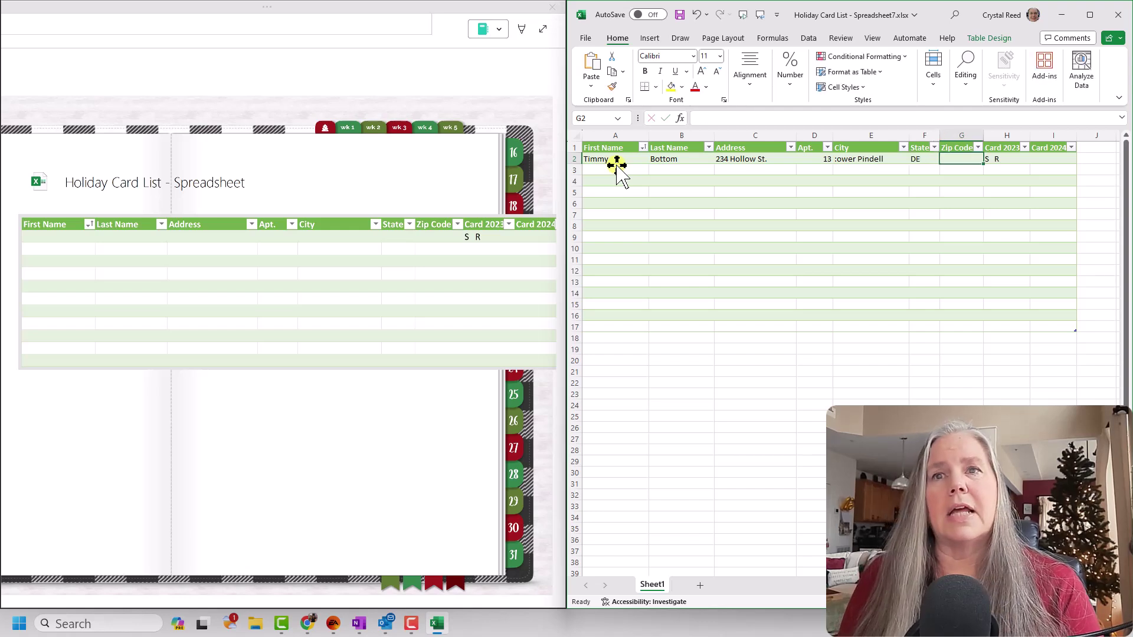
text(23123)
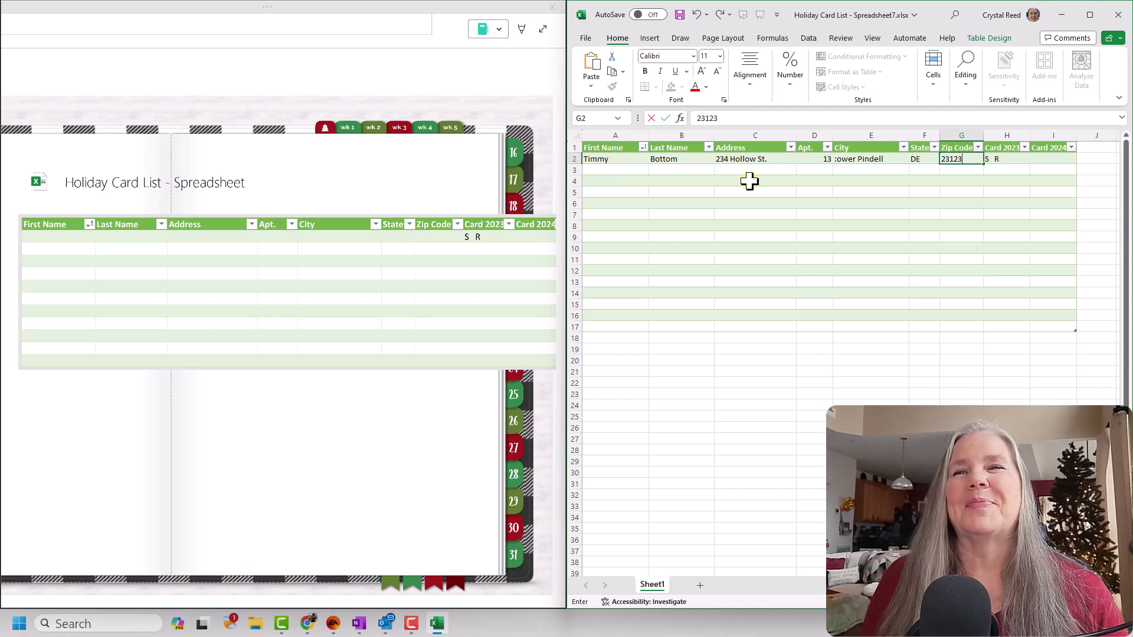
click(626, 171)
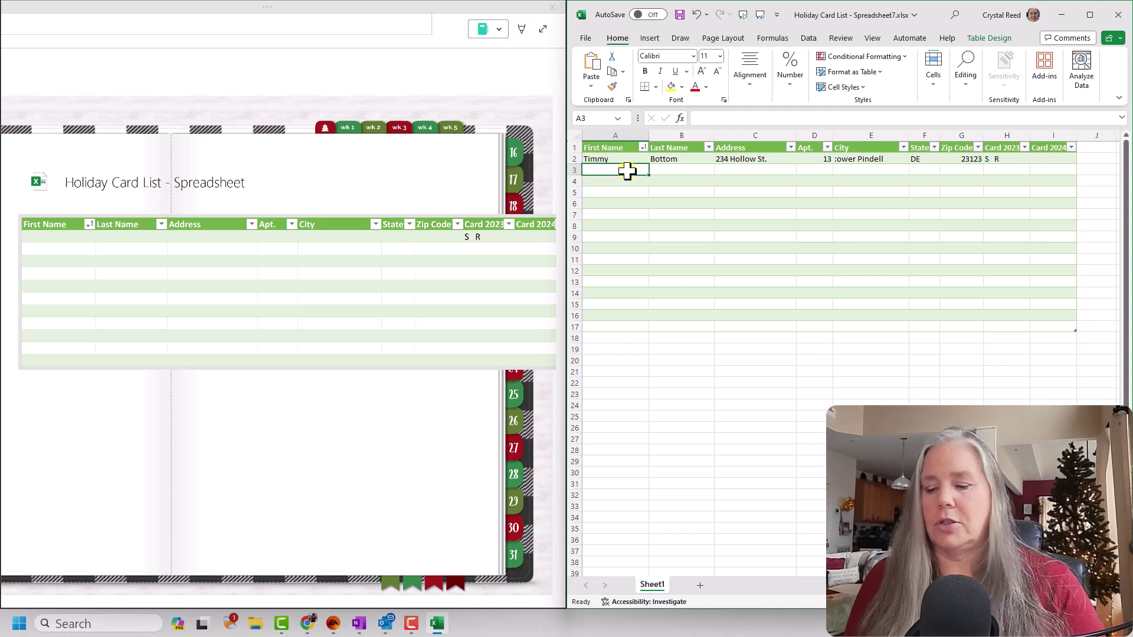
Fill row 3 with the second sample contact's name, street address, city, state and zip code
text(Alison)
key(Tab)
text(Dowerhouse)
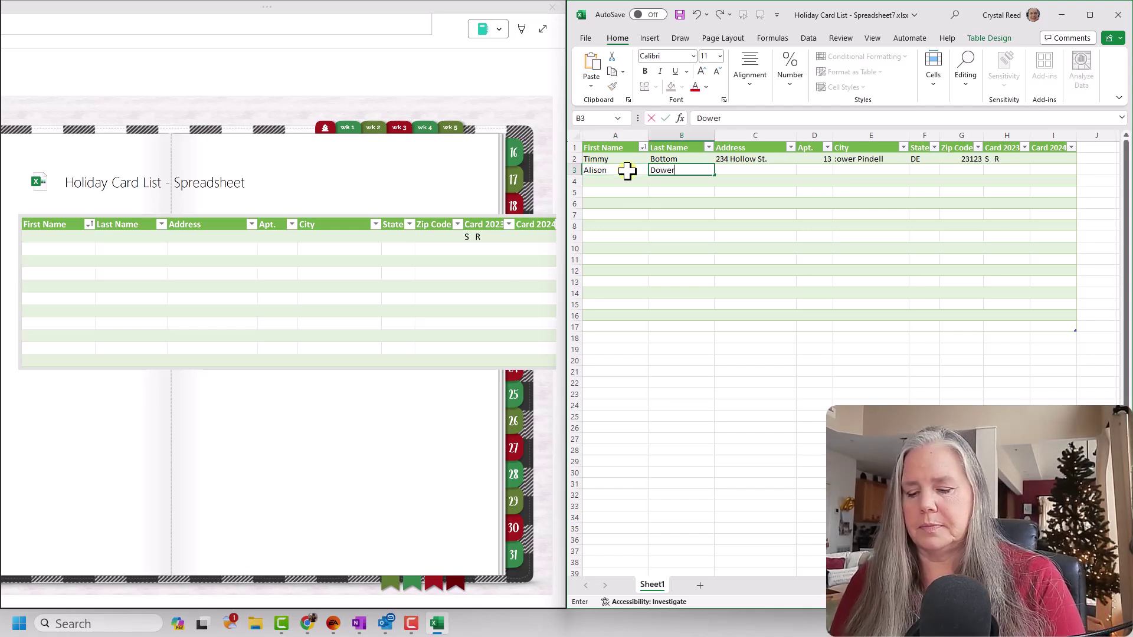
key(Tab)
text(456 Spindle l;ane)
key(Tab)
key(Tab)
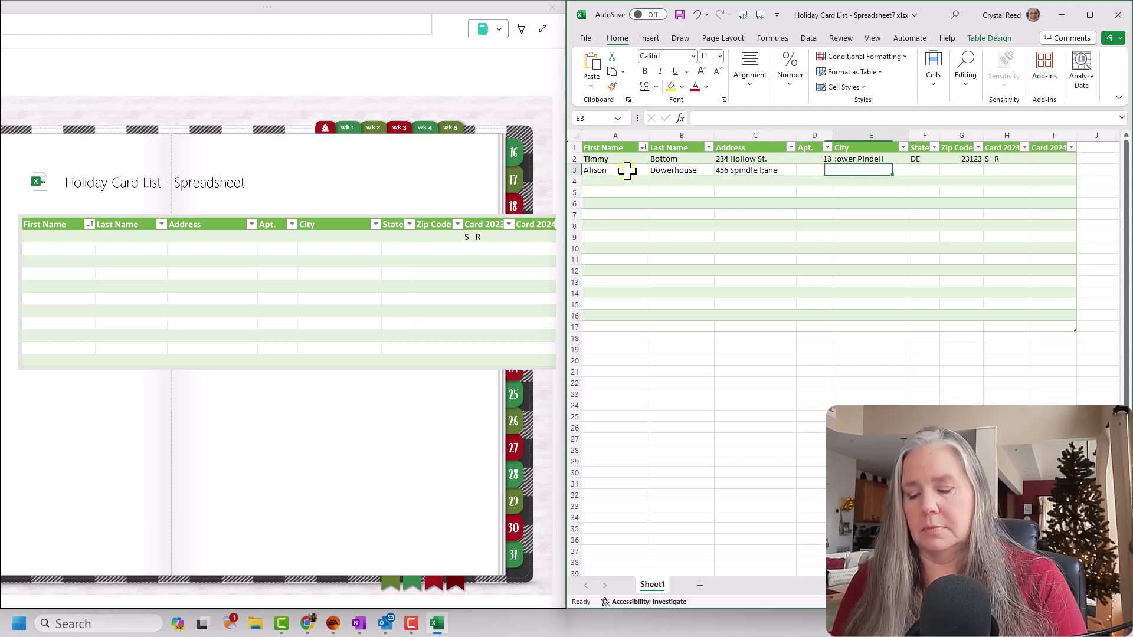
text(Markville)
key(Tab)
text(PA)
key(Tab)
text(23454)
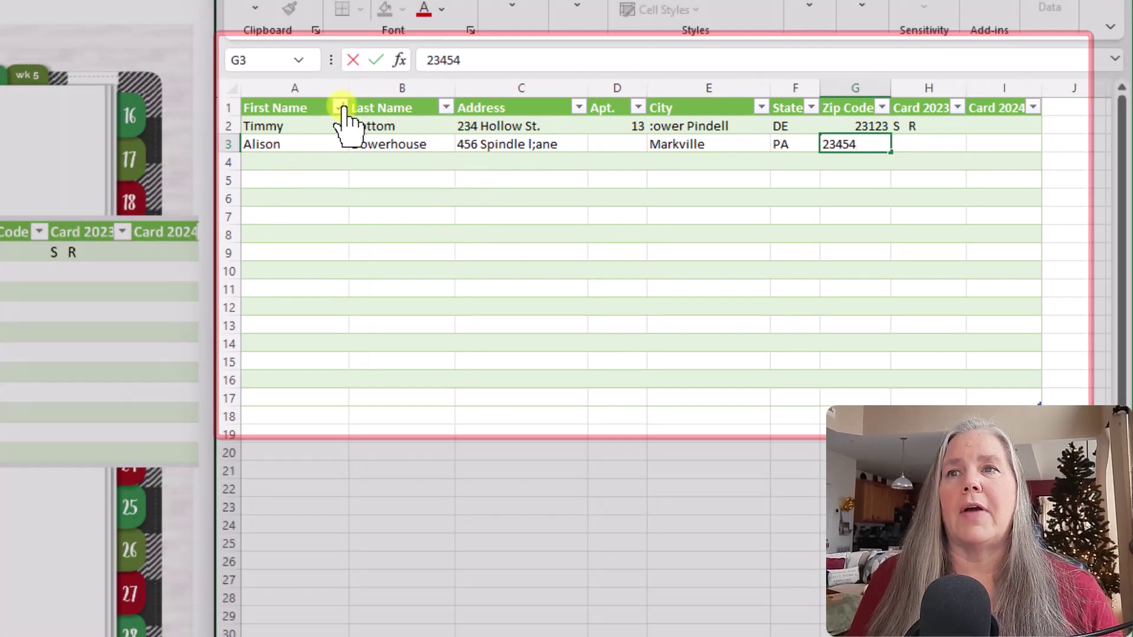
Sort the two contacts A to Z by First Name, then A to Z by Last Name
click(342, 107)
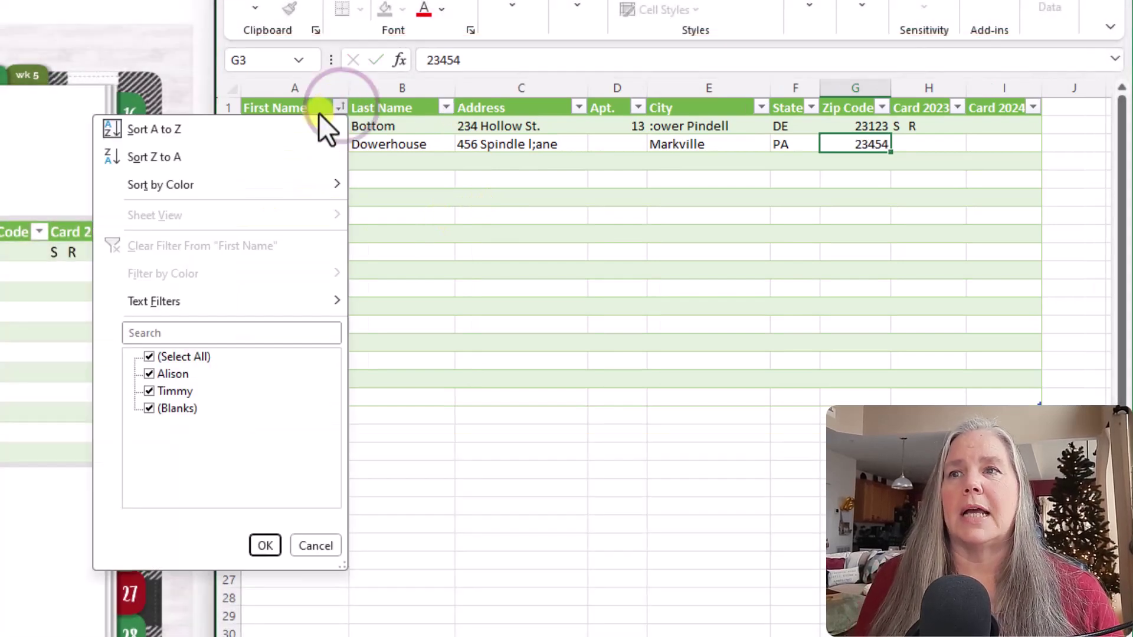
click(261, 127)
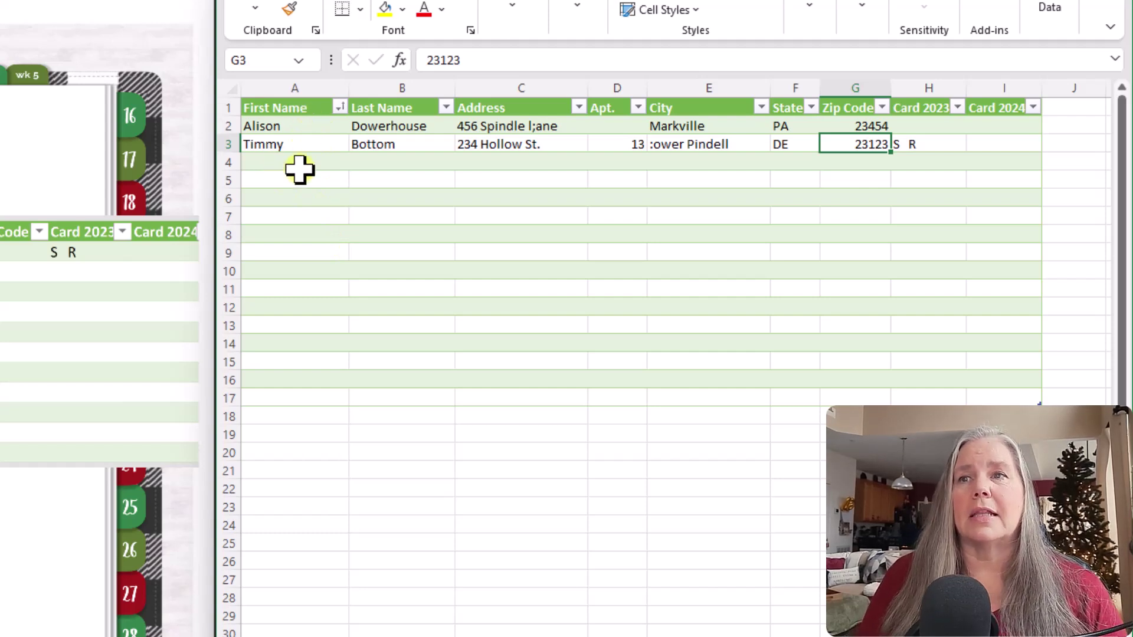
click(447, 108)
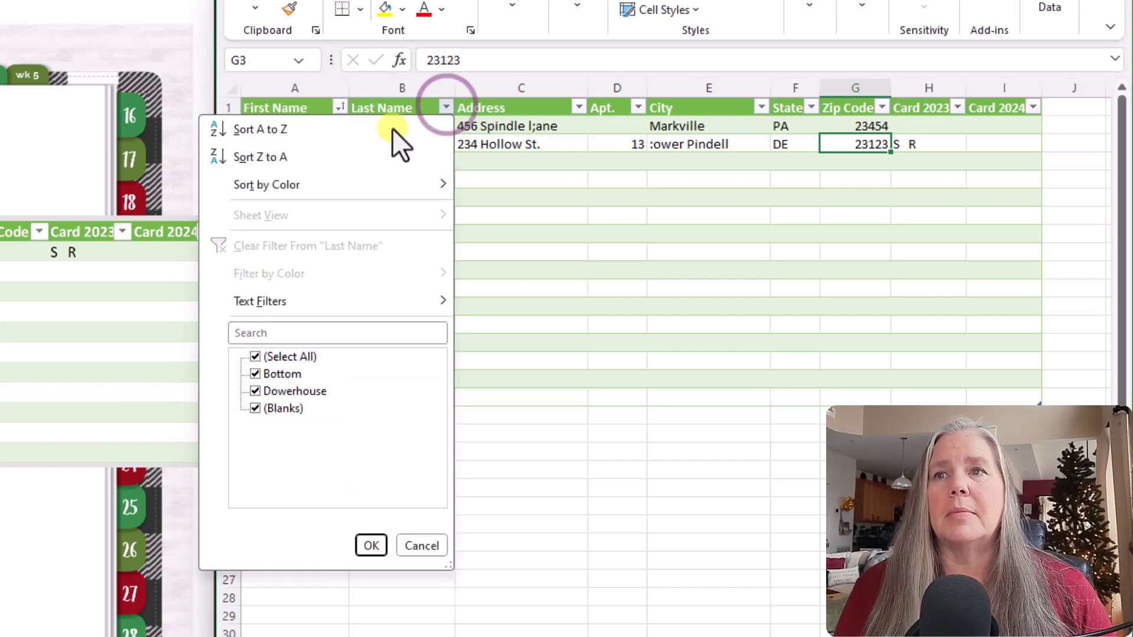
click(331, 127)
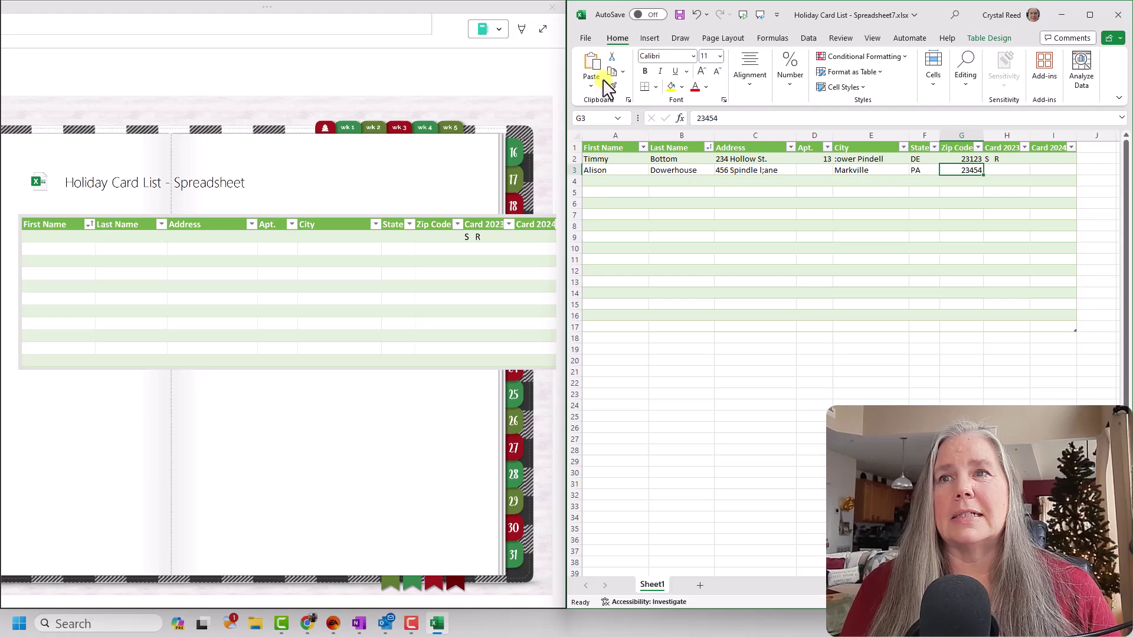
Save the sorted workbook to this PC from the File menu
click(585, 37)
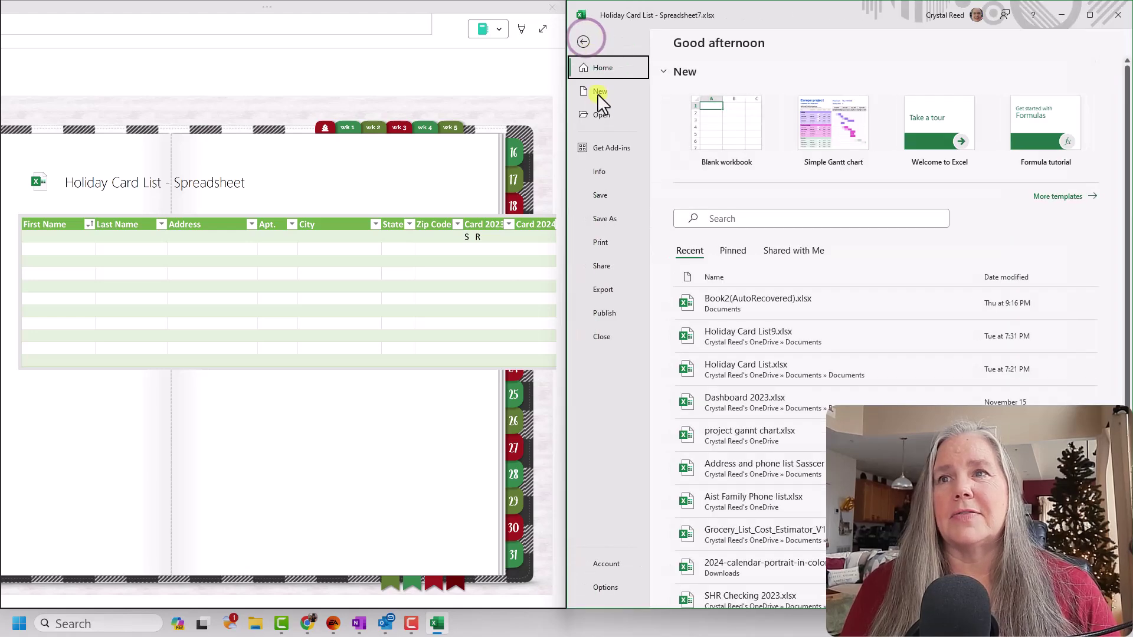
click(607, 195)
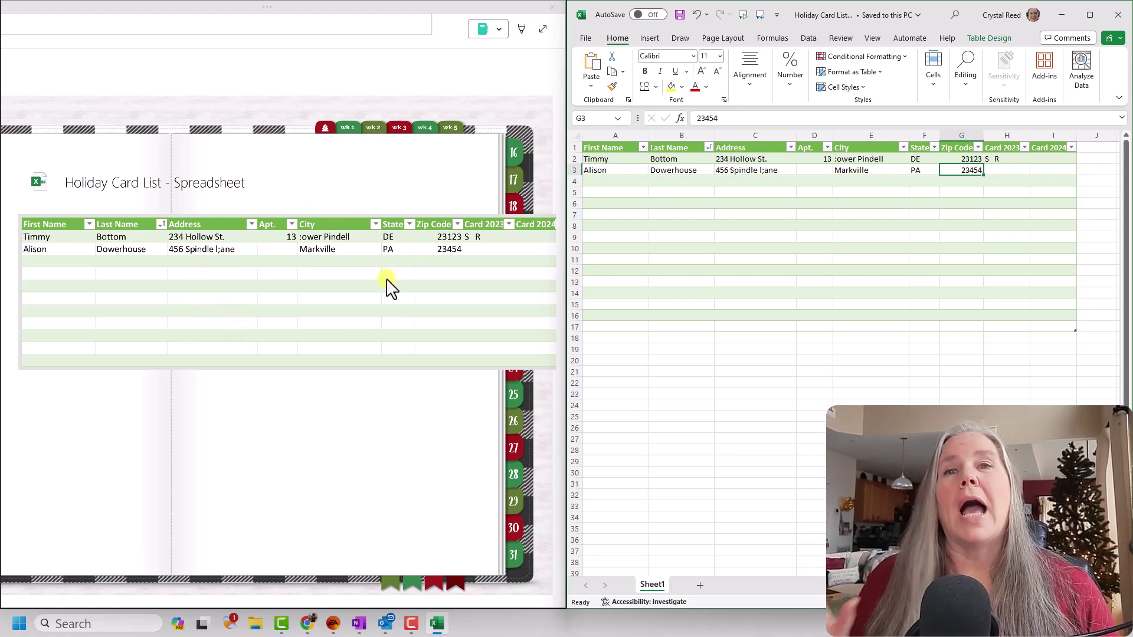
Minimize Excel, leave full page view, and maximize the OneNote window
click(1065, 15)
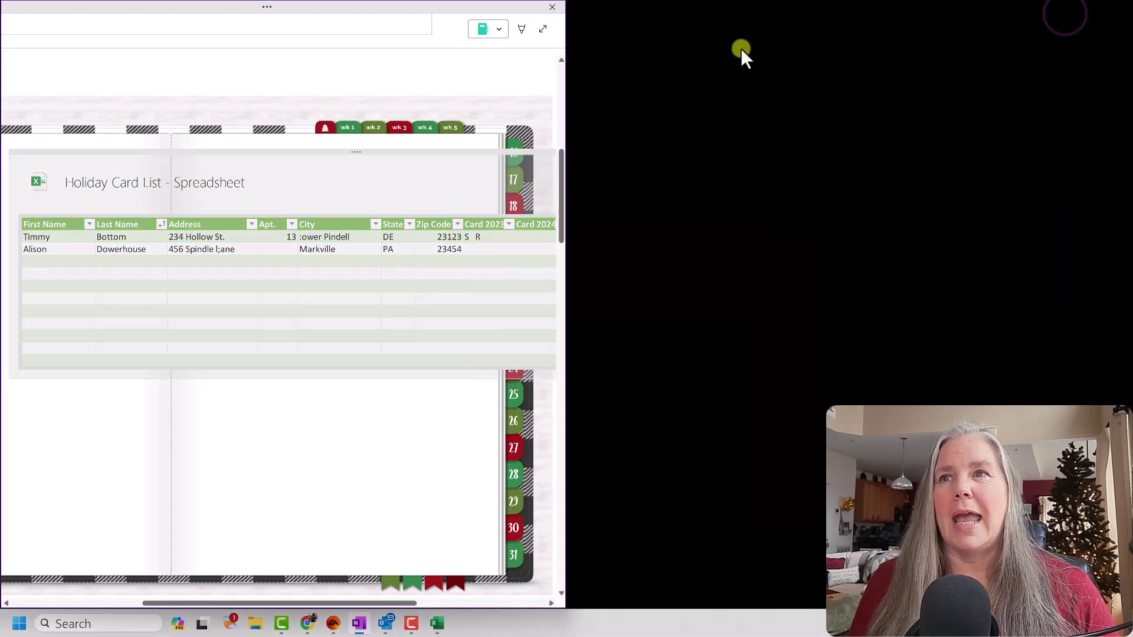
click(542, 29)
click(523, 16)
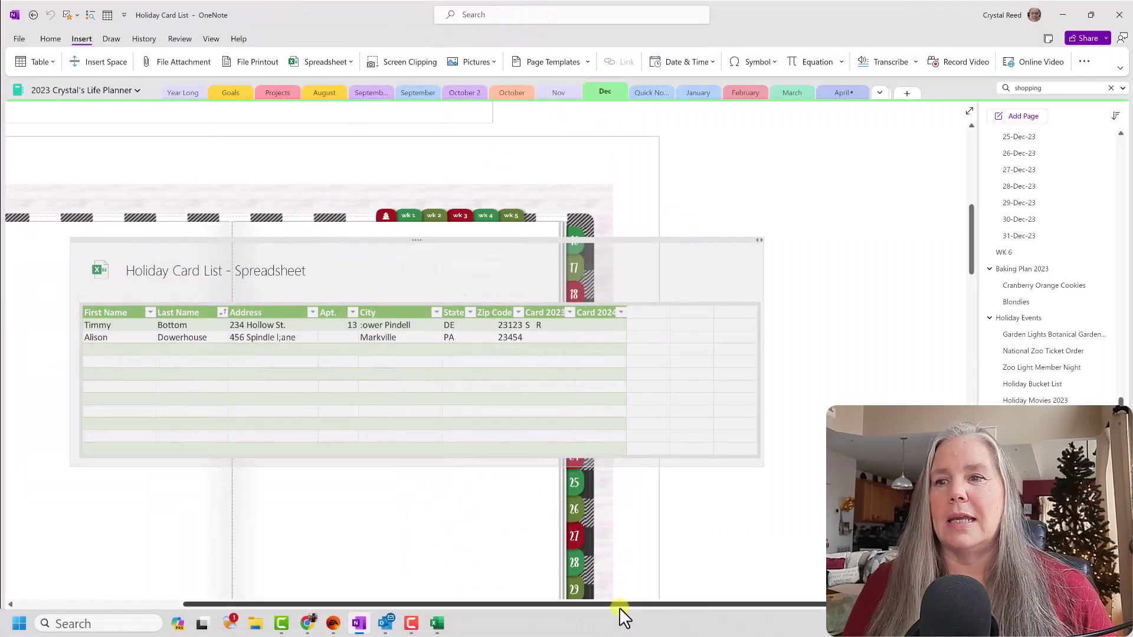
Drag the embedded spreadsheet left onto the planner page
drag(618, 604, 424, 584)
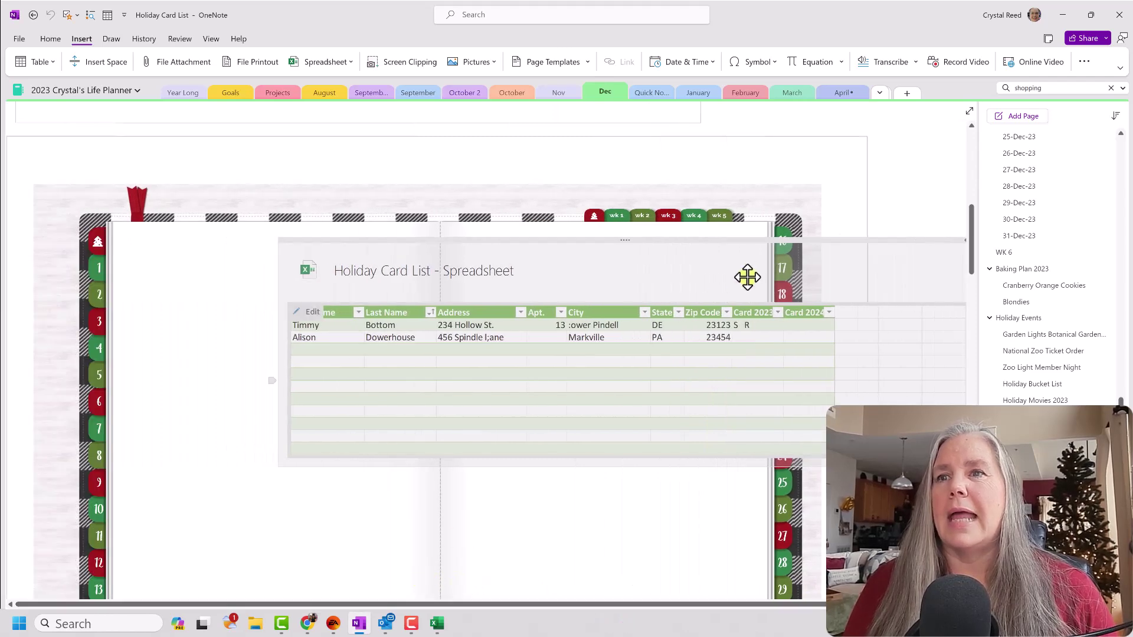
drag(632, 243, 467, 245)
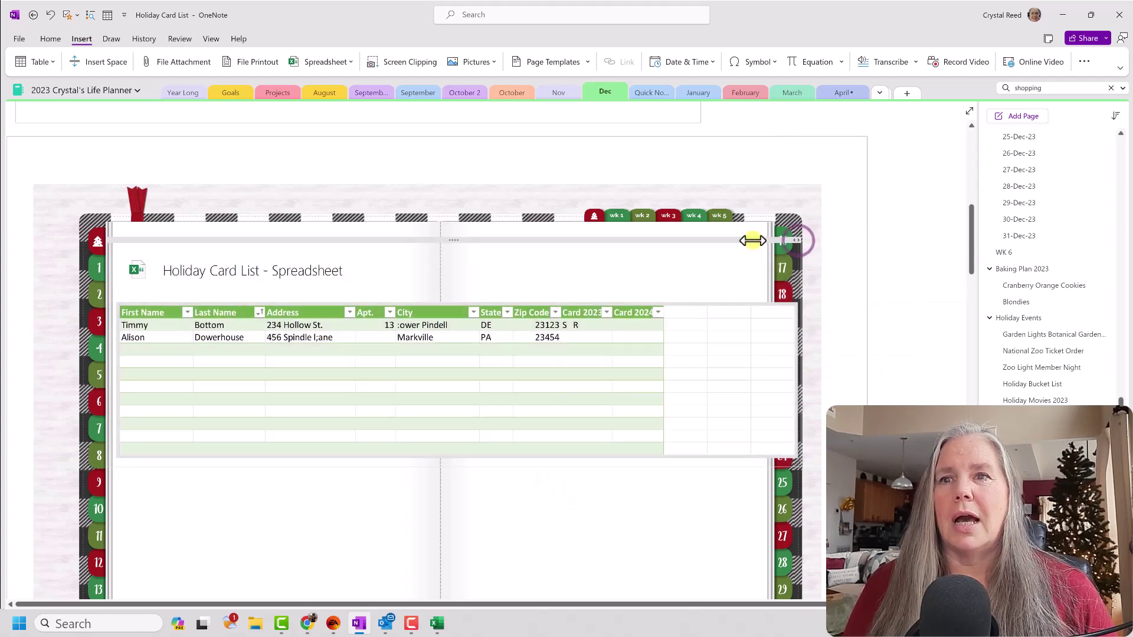
click(798, 352)
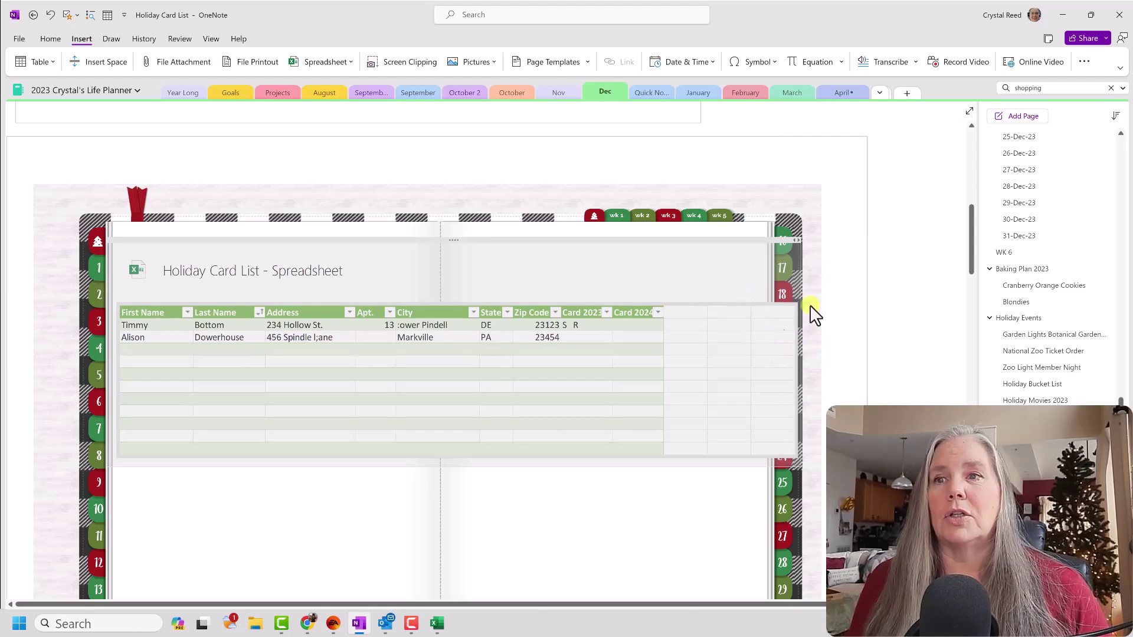
click(526, 510)
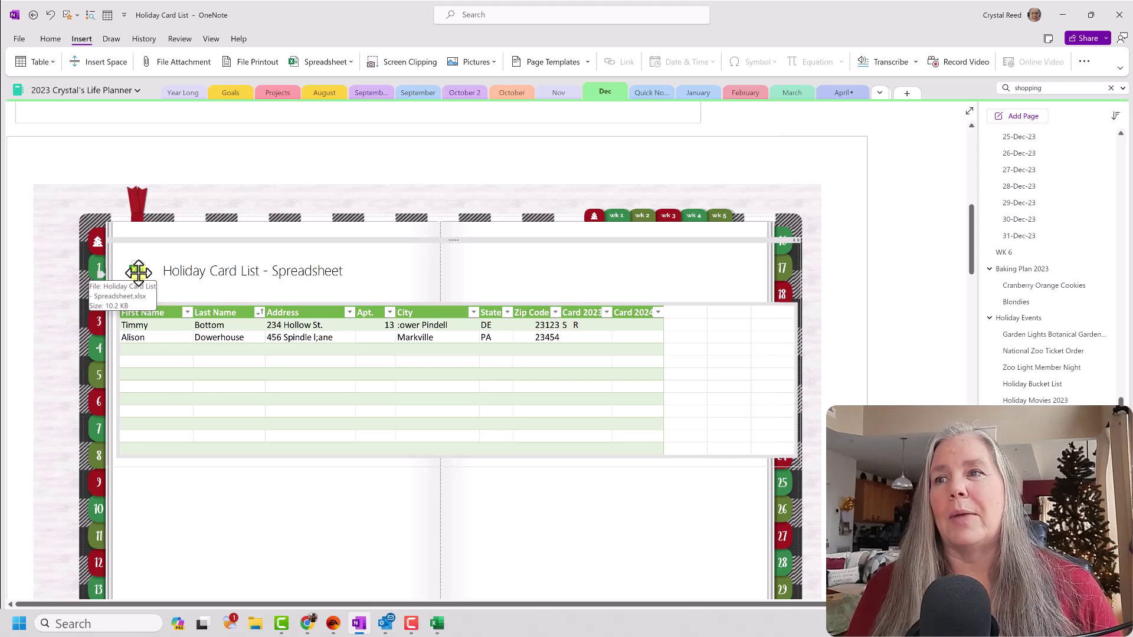
Move the spreadsheet's title text below the table
click(354, 269)
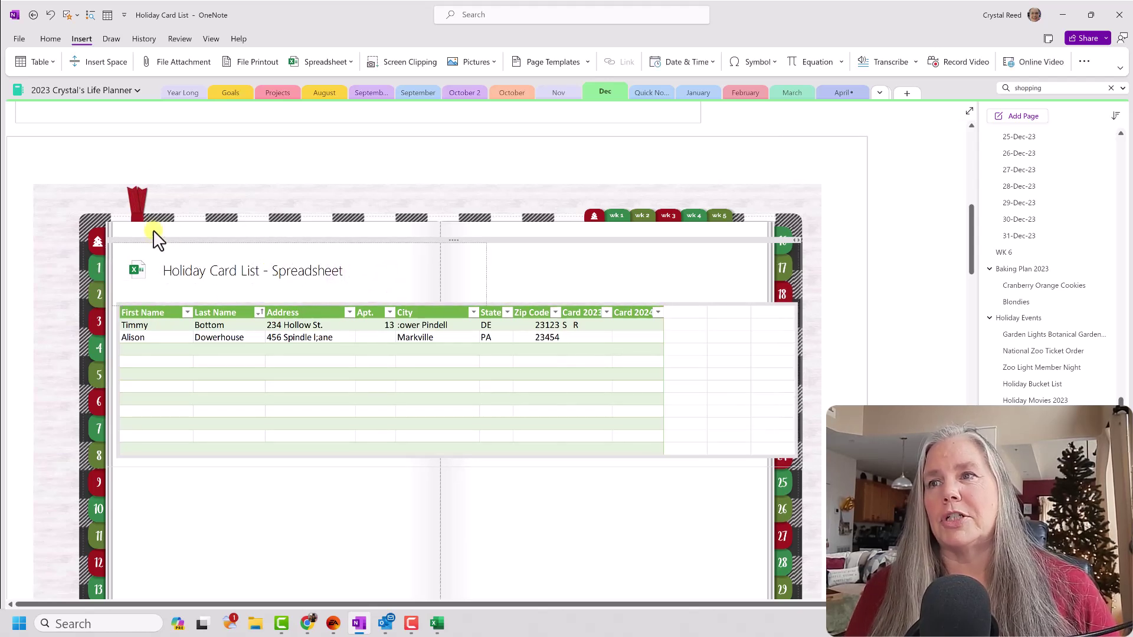
drag(379, 275, 374, 424)
click(554, 464)
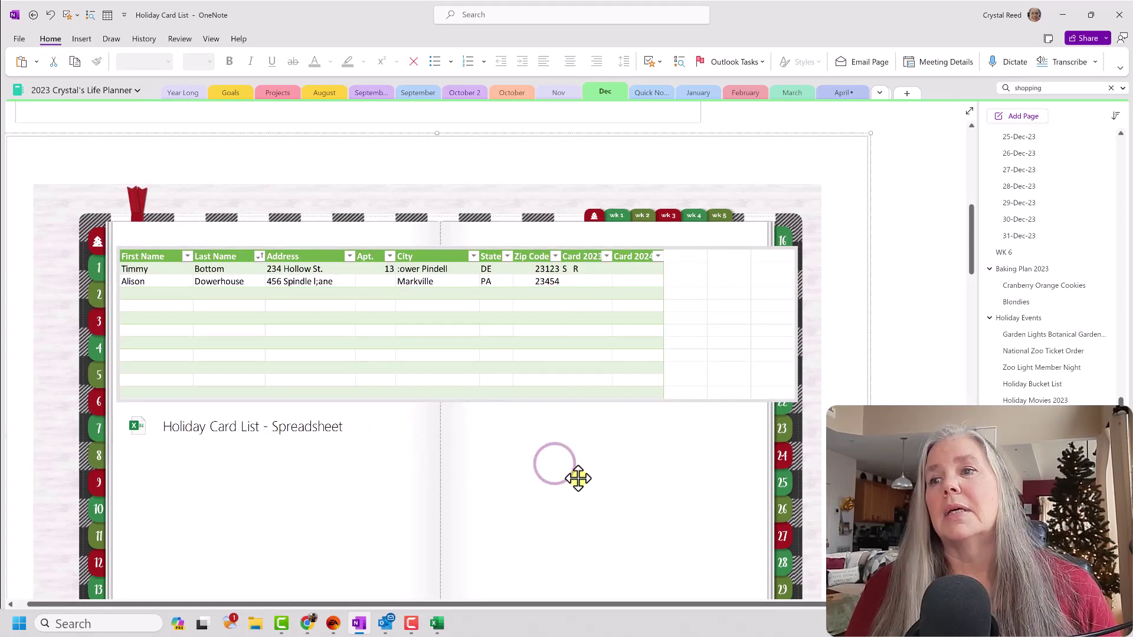
Shift the table container and planner image slightly left so the planner sits under the table
scroll(571, 468, up, 1)
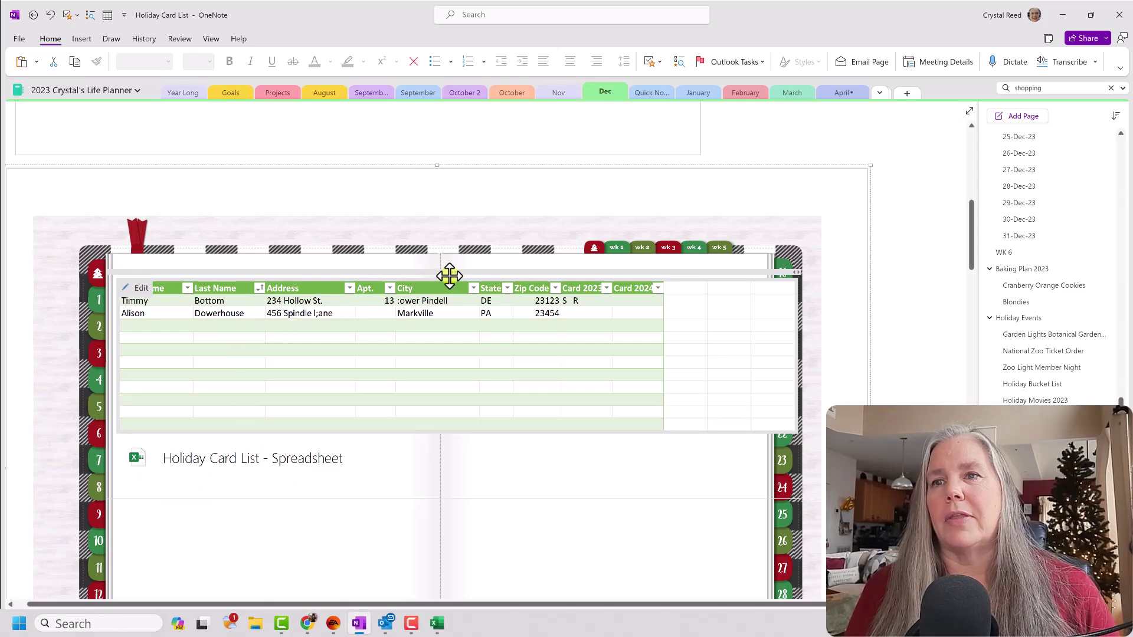
drag(450, 275, 461, 277)
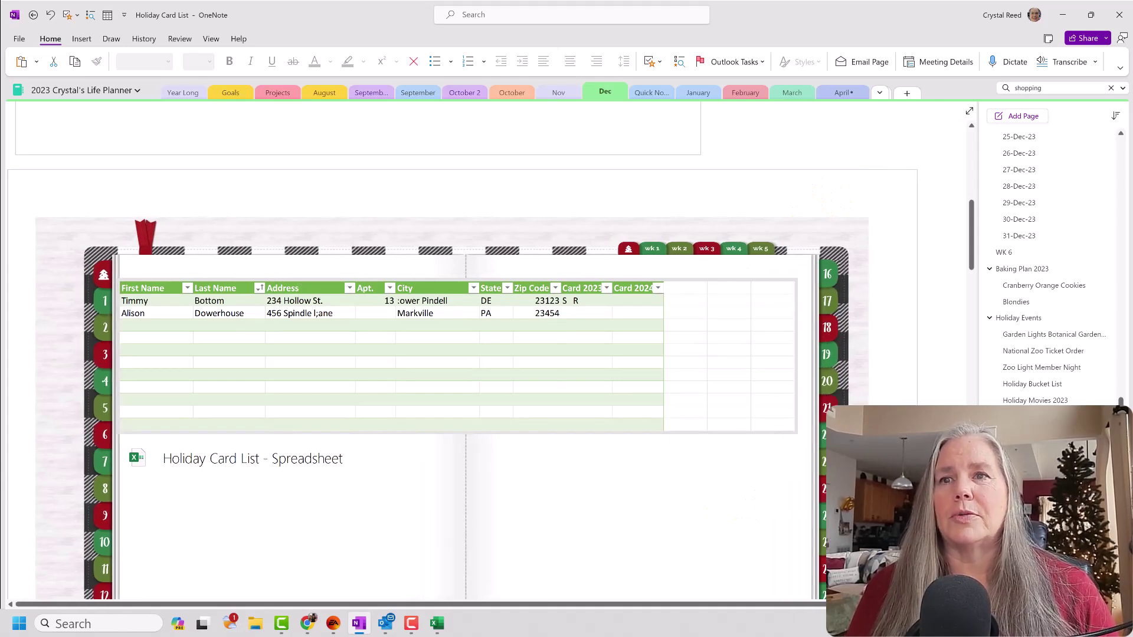
scroll(738, 477, down, 1)
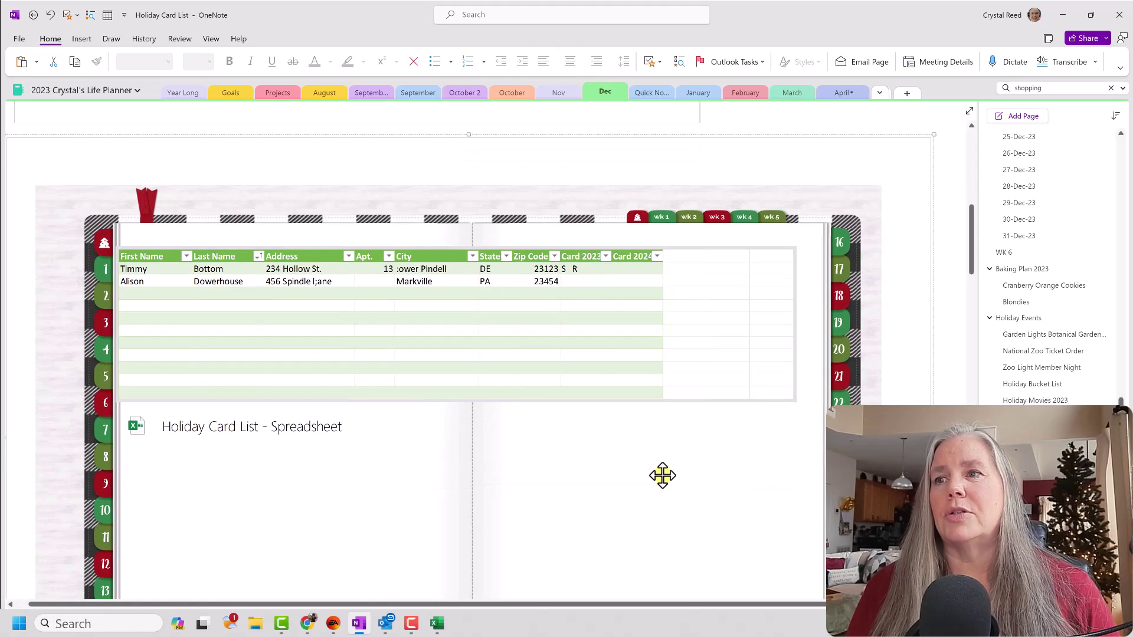
click(459, 239)
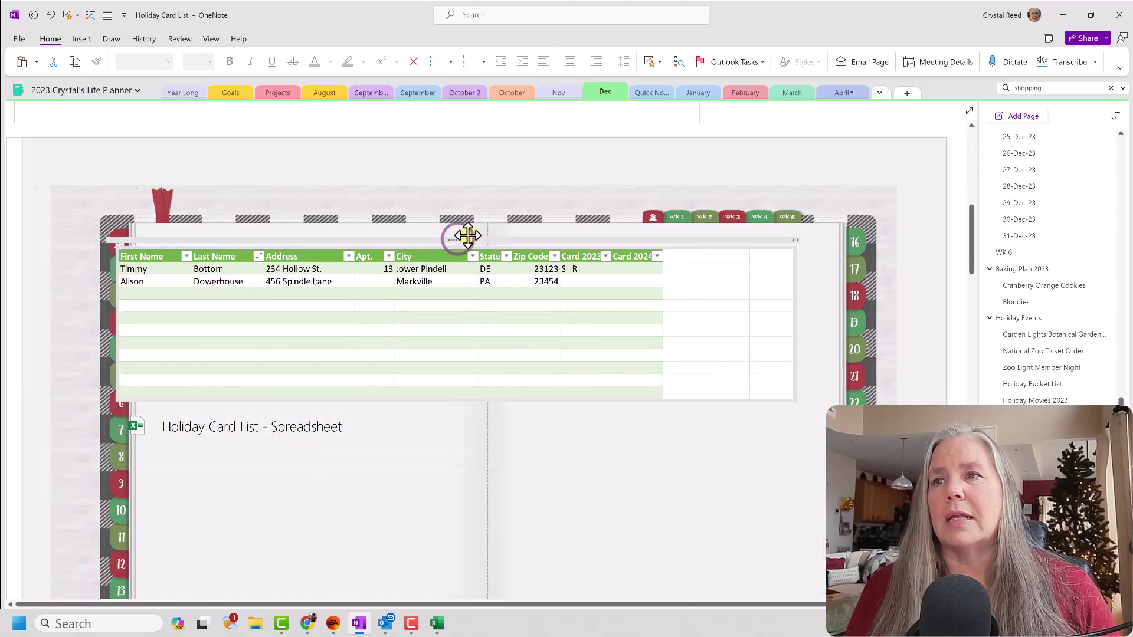
drag(468, 235, 447, 235)
click(549, 430)
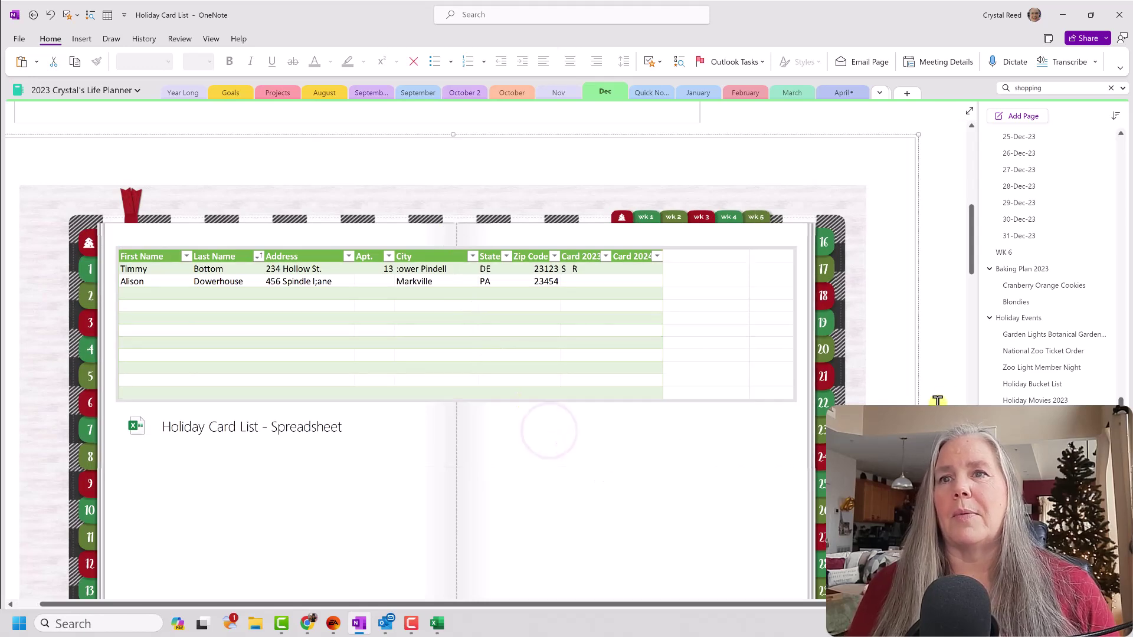
Set the planner image as the locked page background and nudge the spreadsheet into place over it
right_click(904, 364)
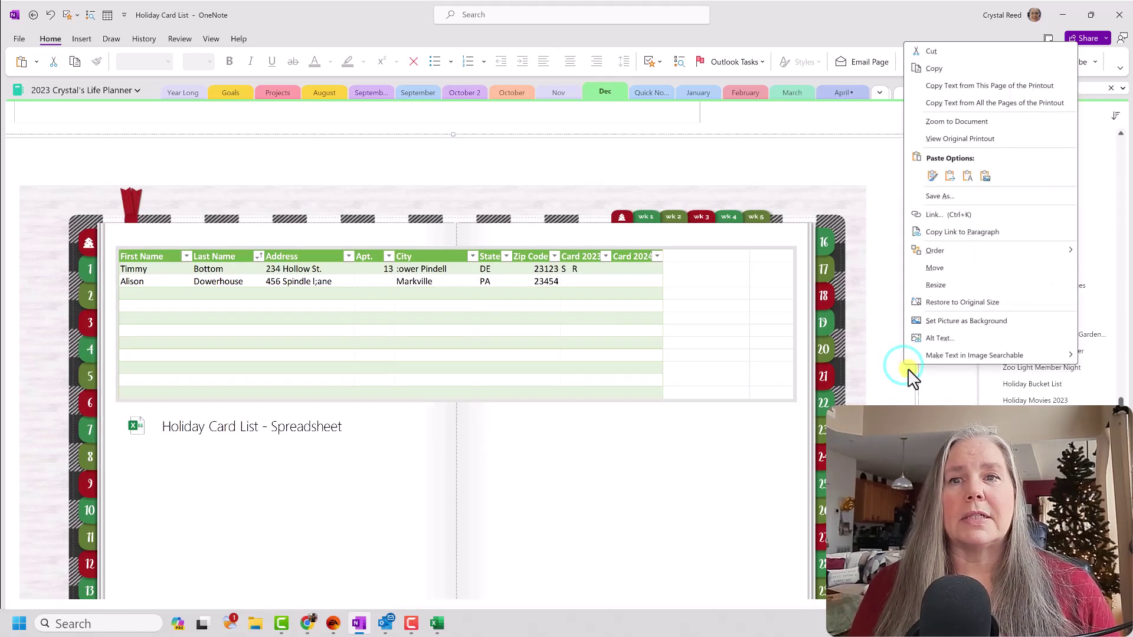
click(955, 324)
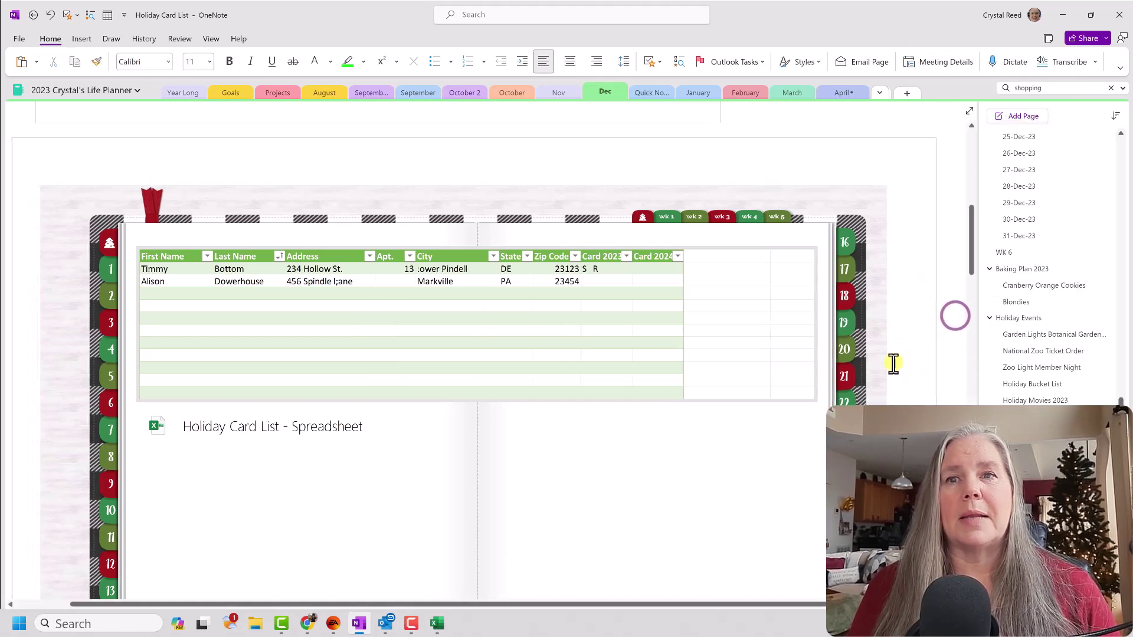
click(904, 191)
click(240, 179)
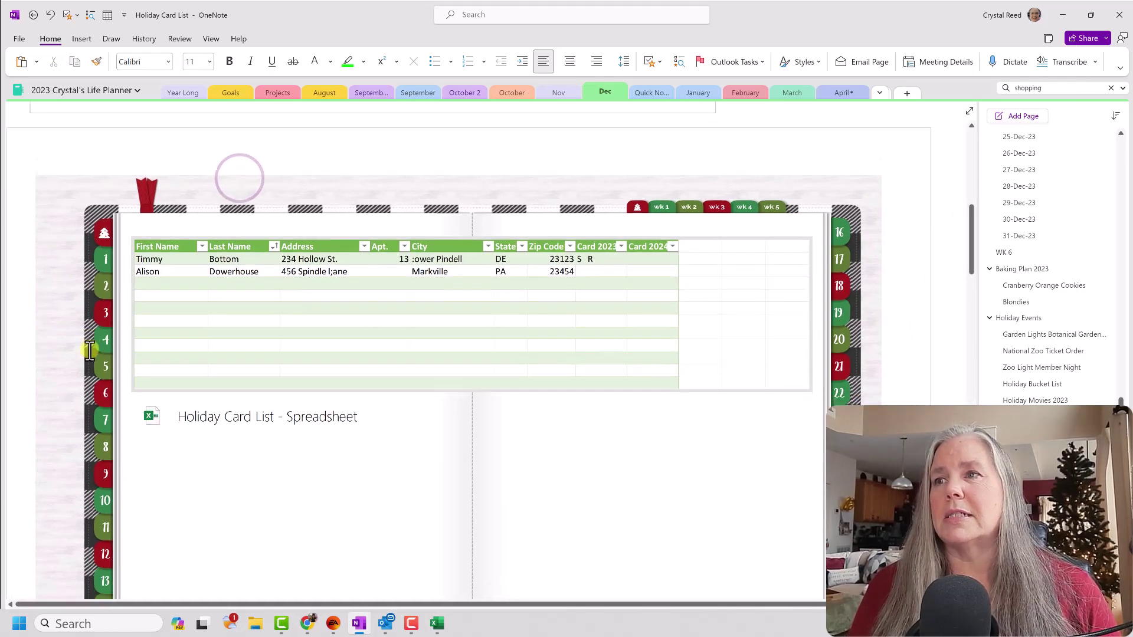
scroll(89, 350, down, 1)
mouse_move(479, 206)
mouse_down()
mouse_move(480, 308)
mouse_move(485, 202)
mouse_up()
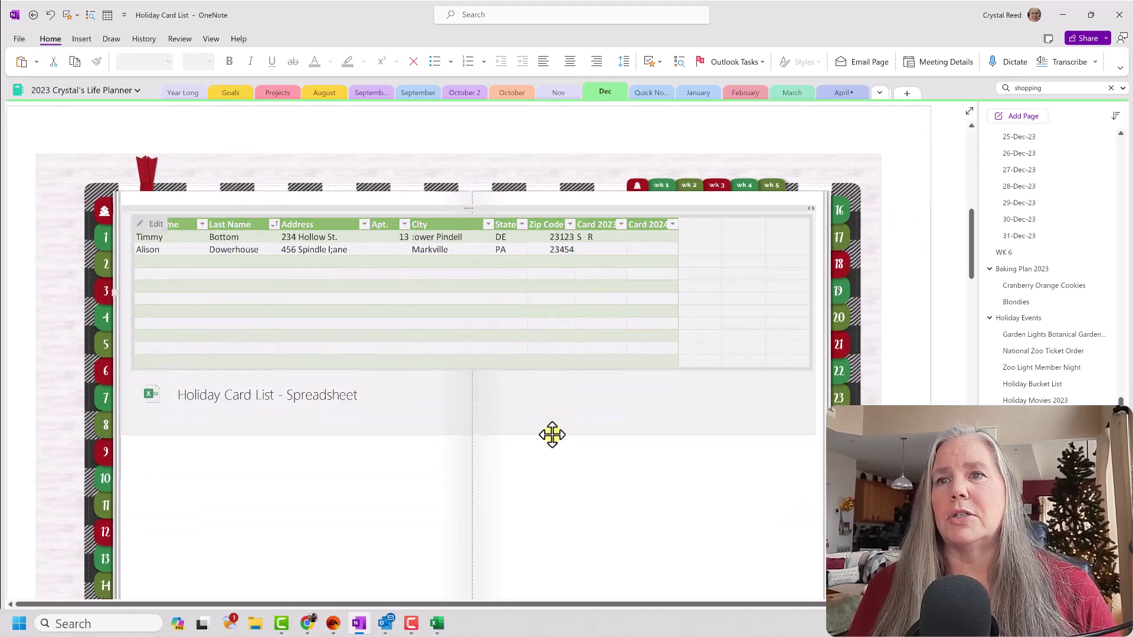
click(555, 481)
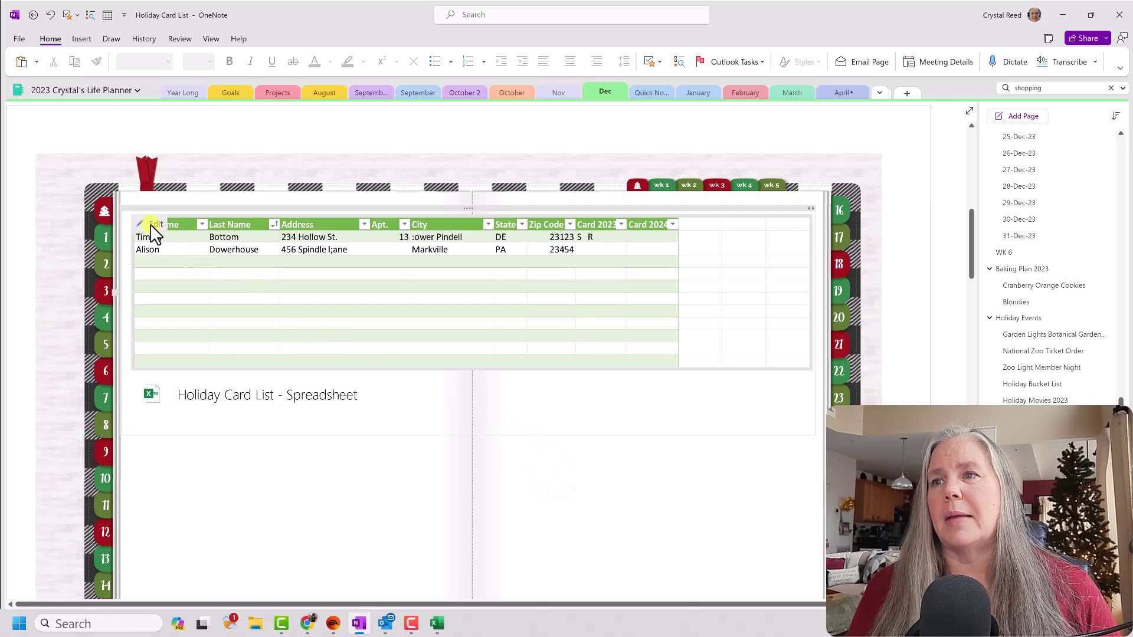
Open the embedded contact table for editing in Excel
click(152, 224)
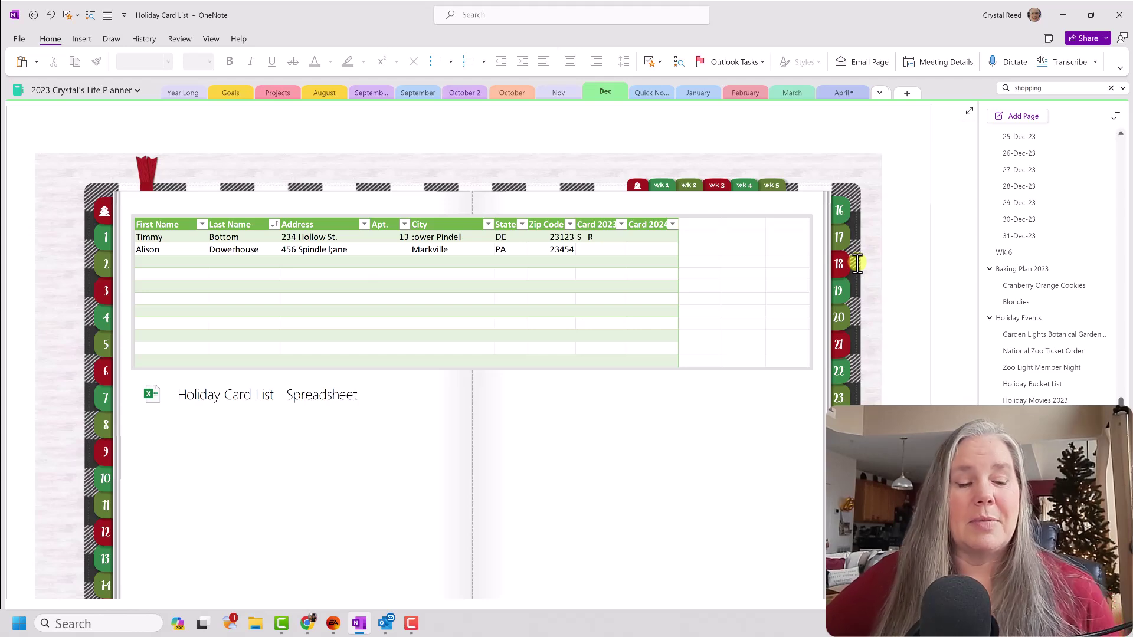
scroll(857, 264, up, 7)
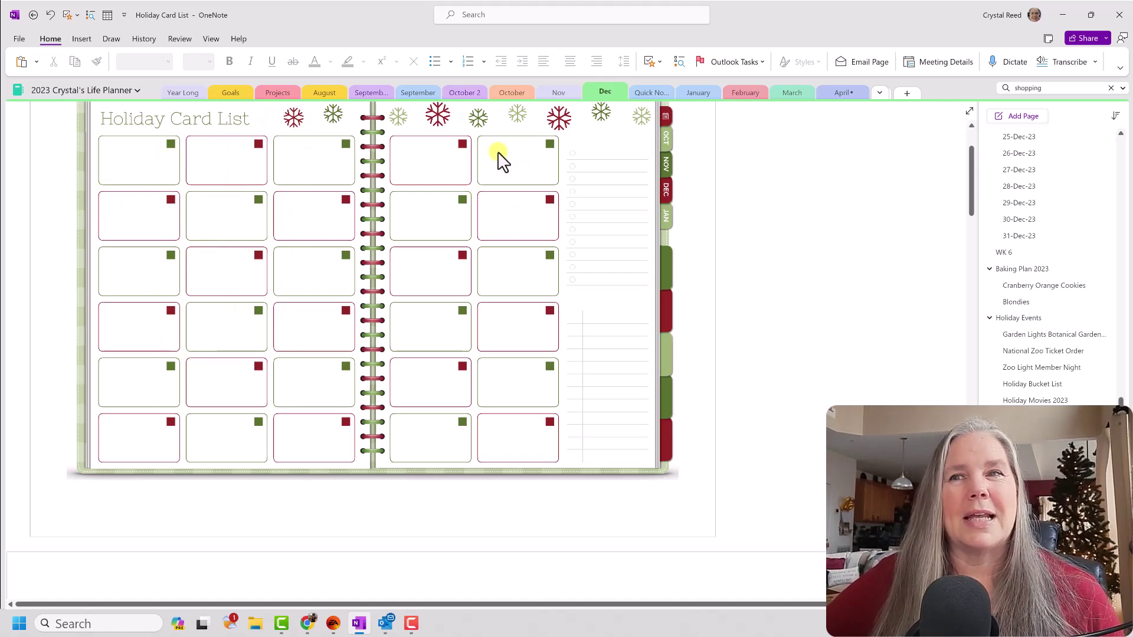
scroll(524, 227, up, 2)
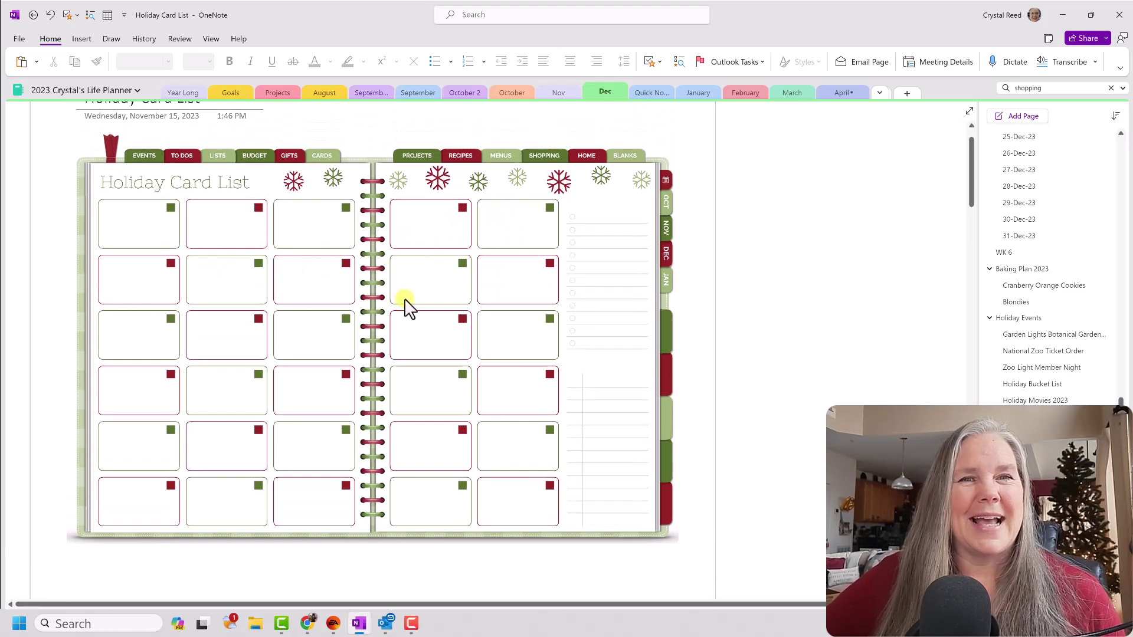
scroll(409, 309, down, 5)
scroll(411, 309, down, 1)
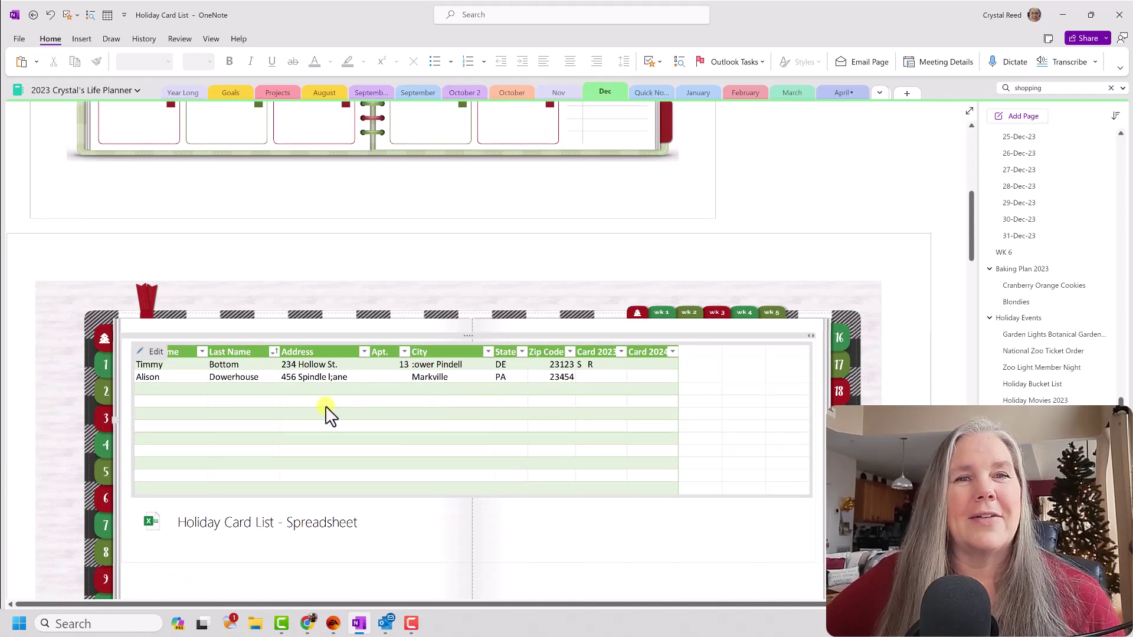
scroll(329, 412, down, 1)
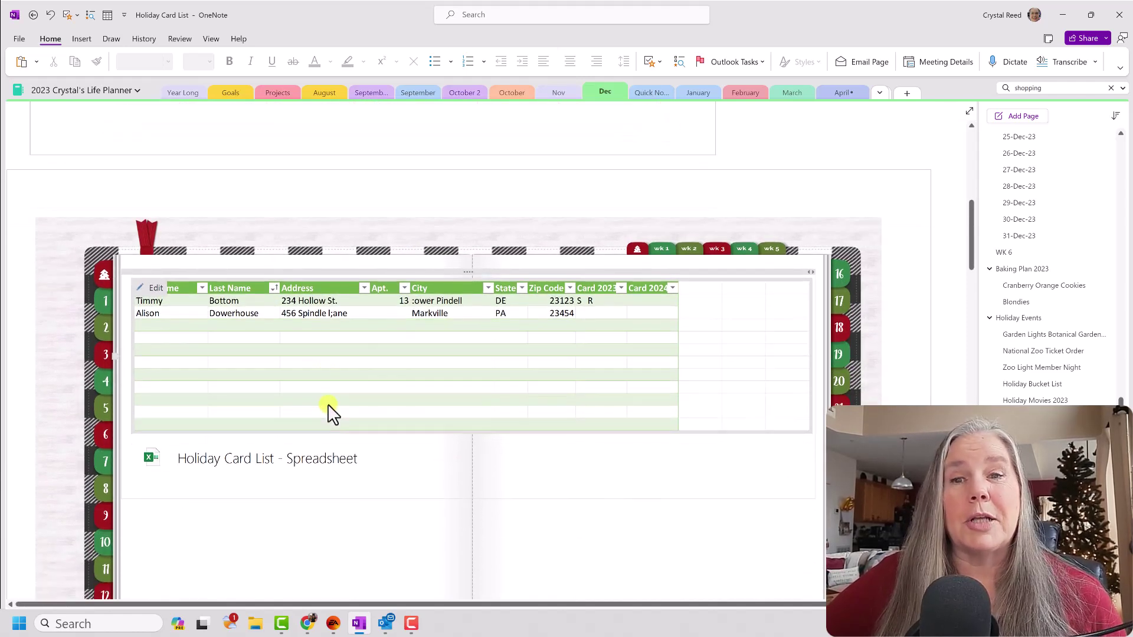